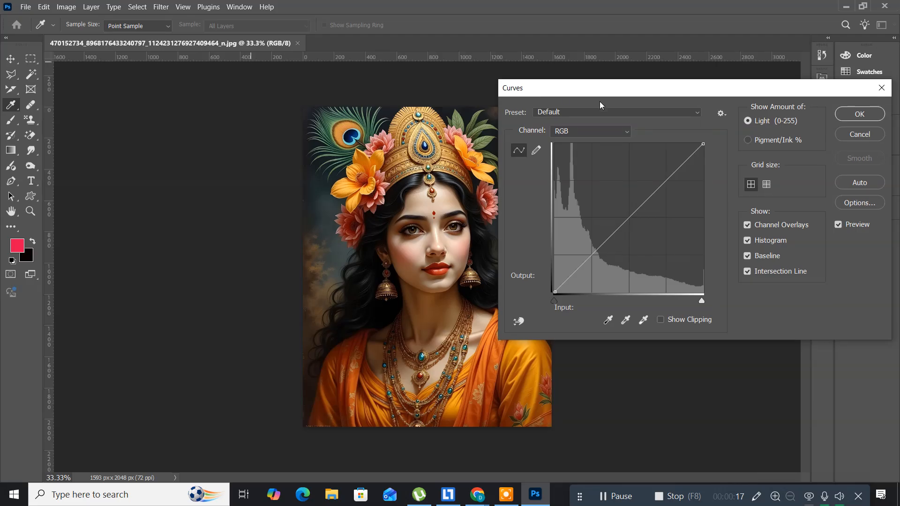
Try the Color Negative, Darker, Increase Contrast and Lighter (RGB) presets on the portrait in Curves
left_click(606, 112)
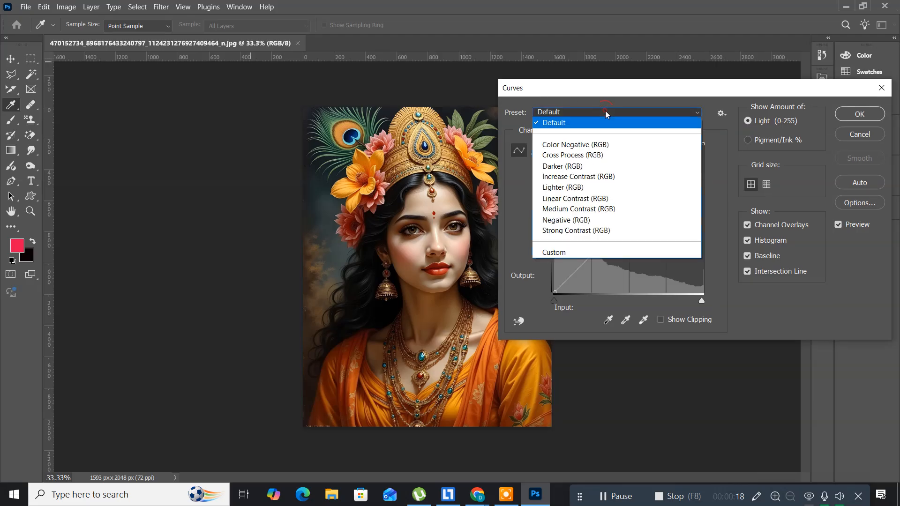
left_click(605, 145)
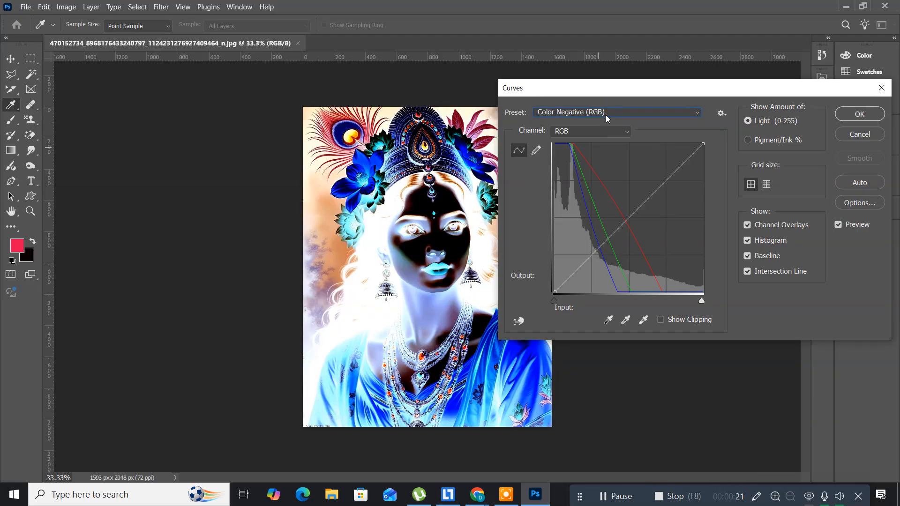
left_click(605, 114)
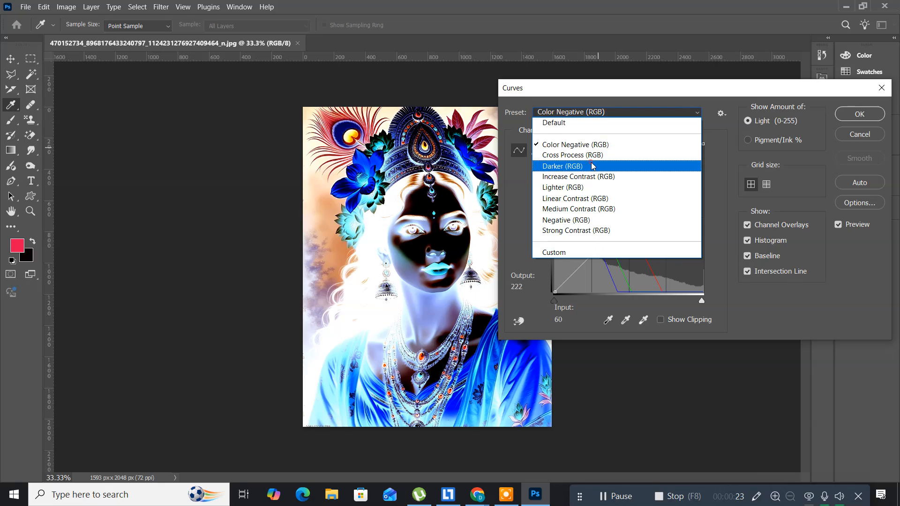
left_click(592, 166)
left_click(586, 114)
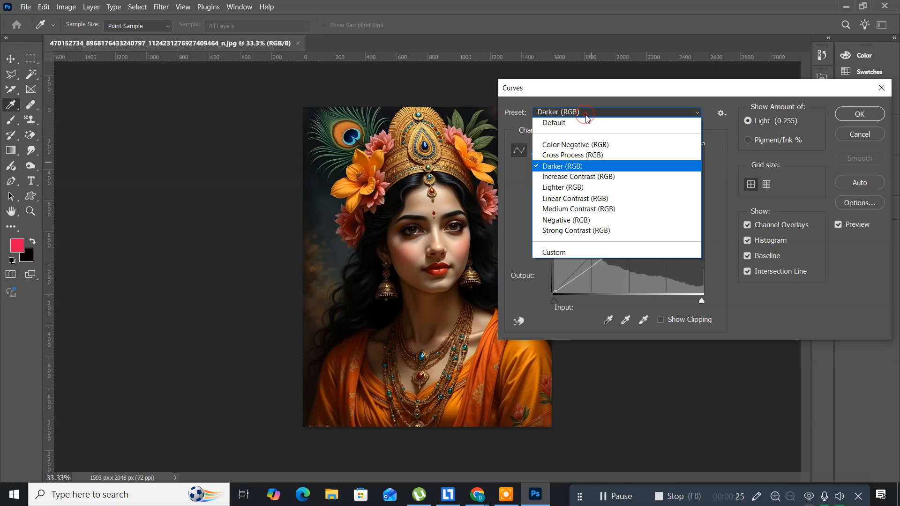
left_click(583, 178)
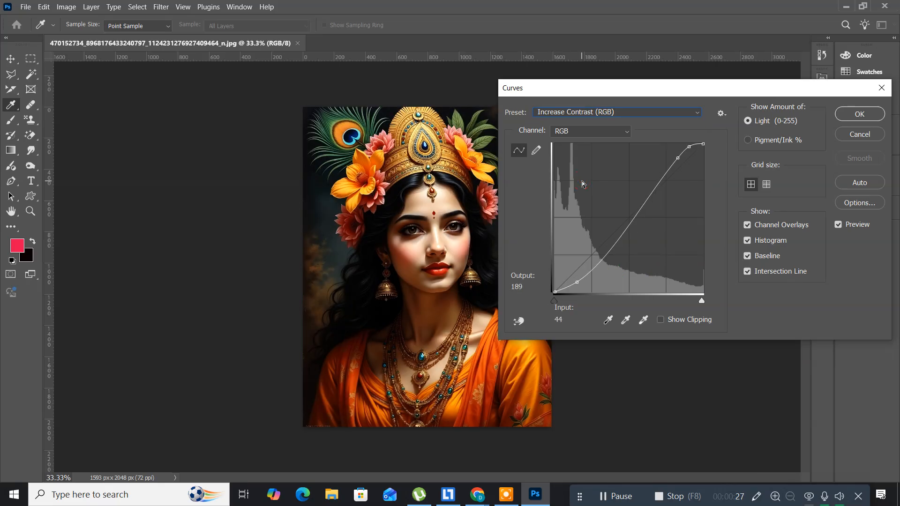
left_click(586, 114)
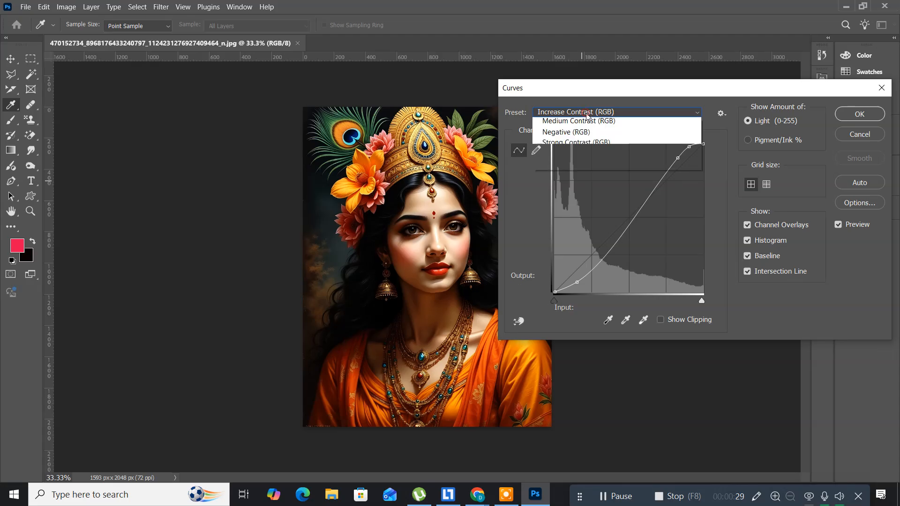
left_click(581, 190)
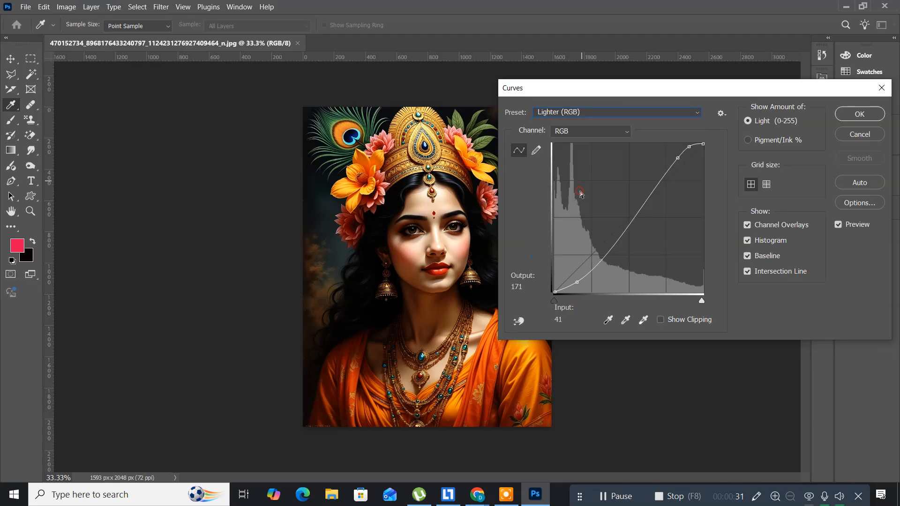
Try the Medium Contrast, Negative and Strong Contrast (RGB) curve presets and return the preset to Default
left_click(607, 113)
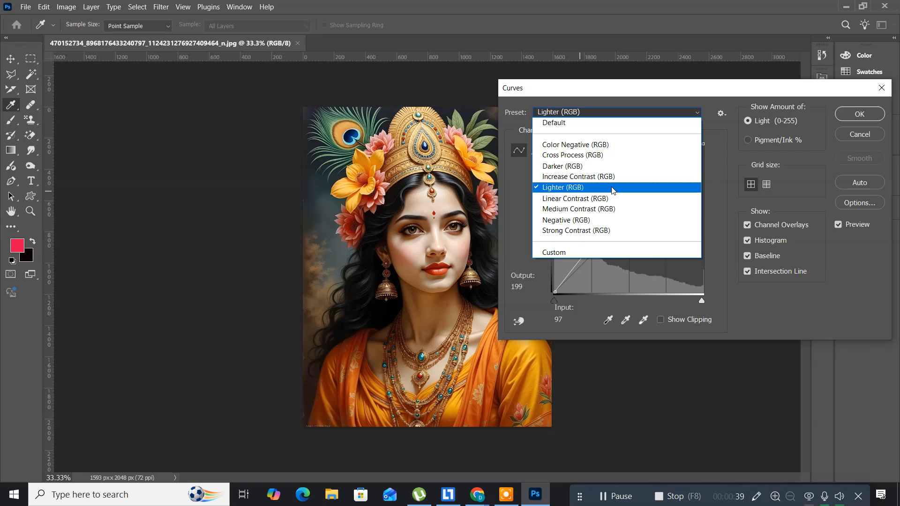
left_click(611, 210)
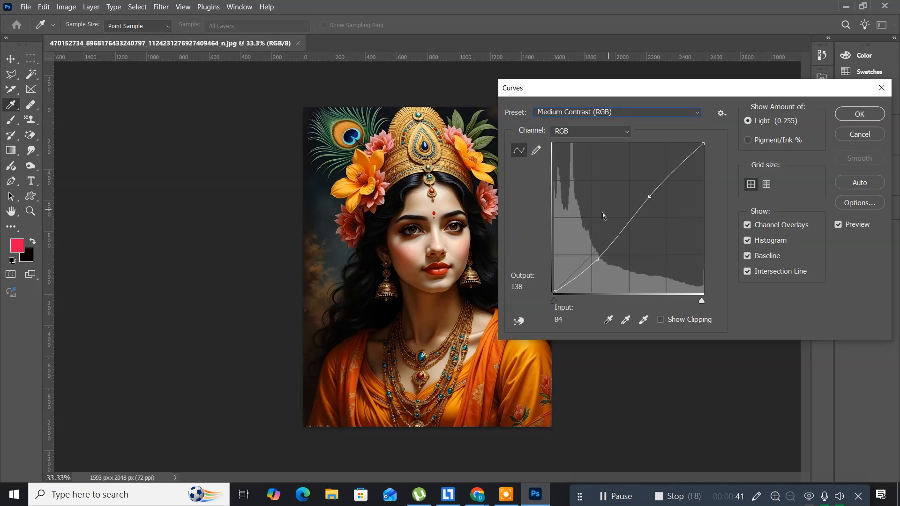
left_click(613, 113)
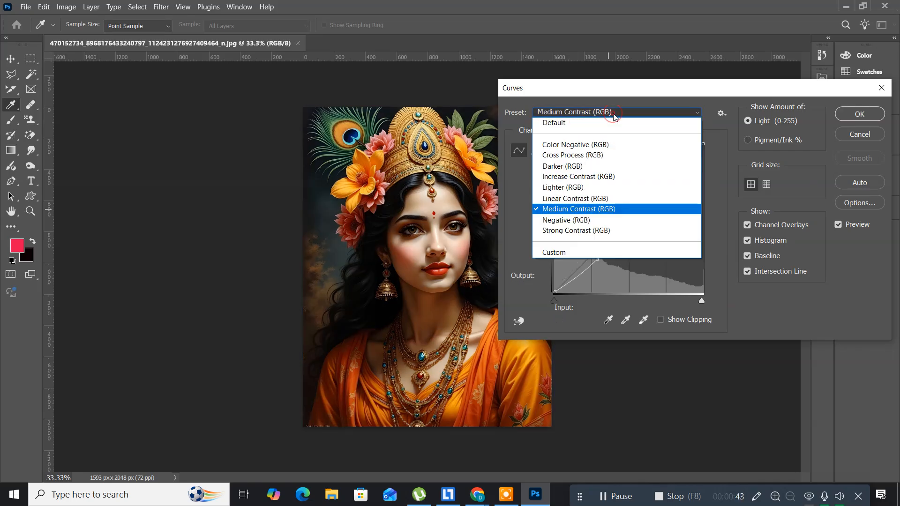
left_click(605, 220)
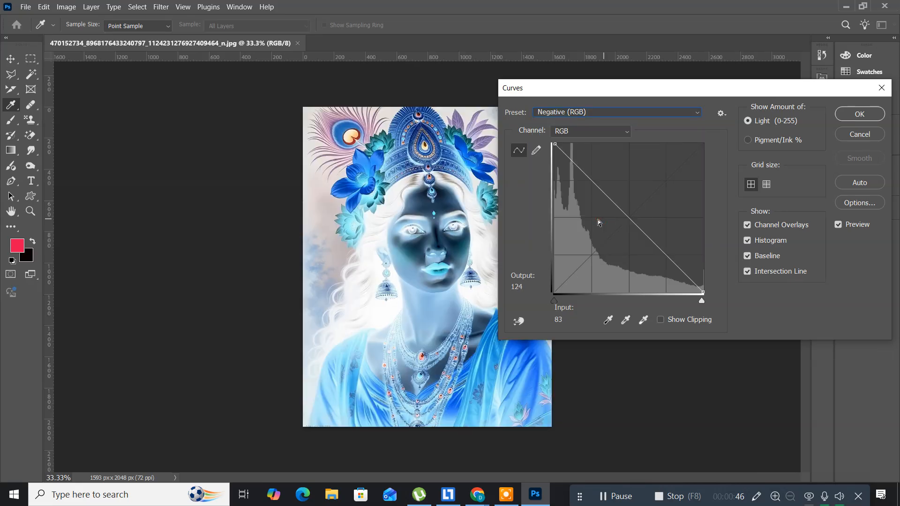
left_click(621, 115)
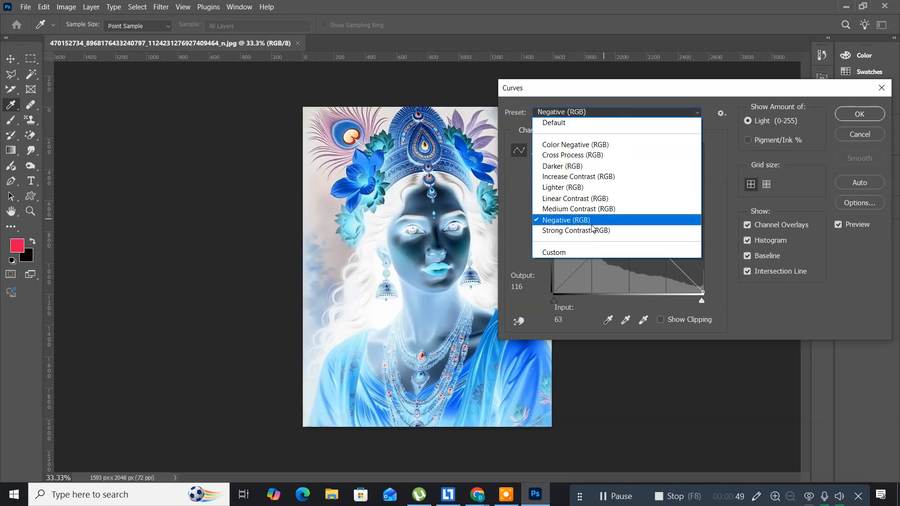
left_click(587, 229)
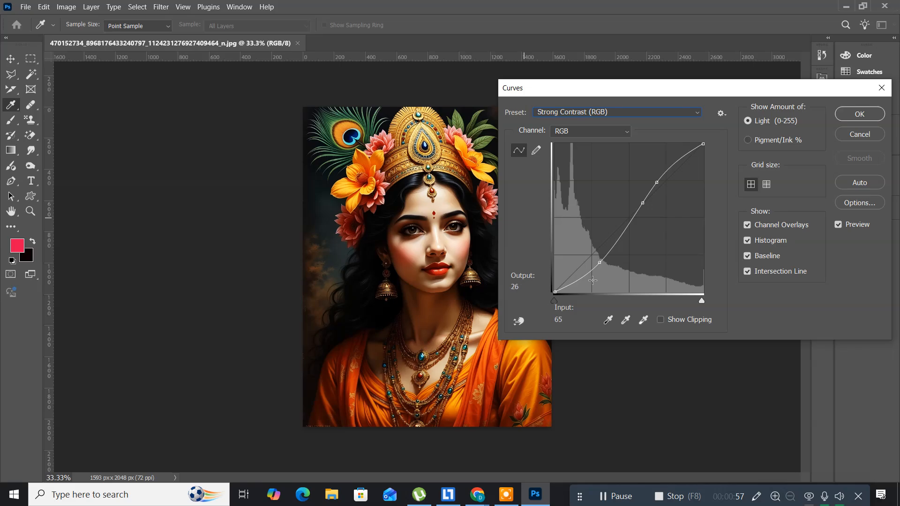
left_click(652, 113)
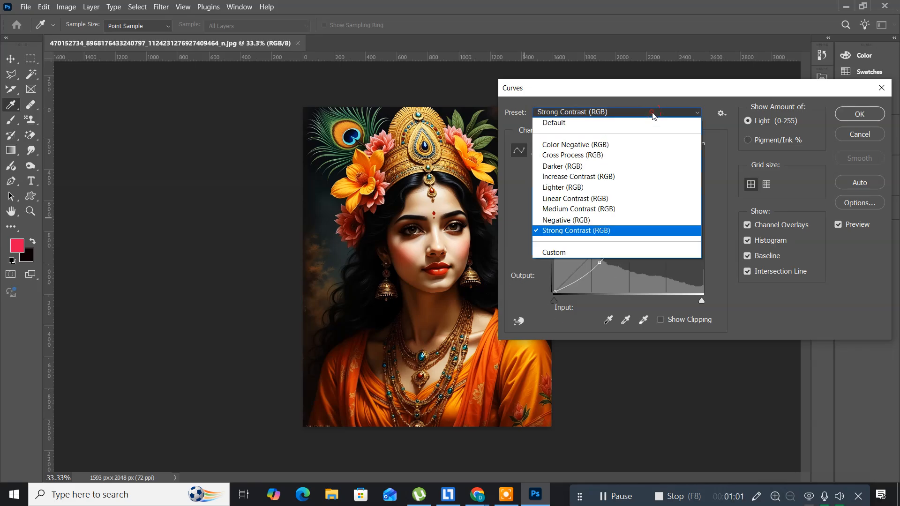
left_click(588, 123)
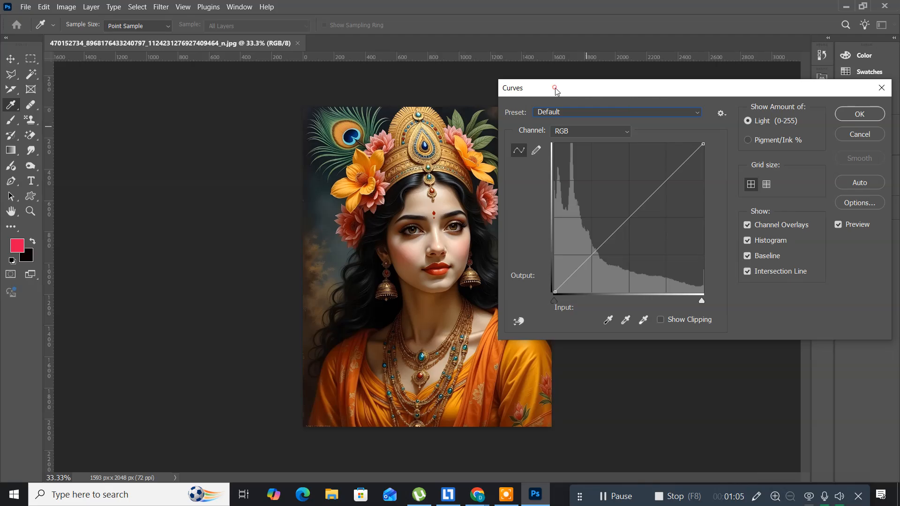
Shape the RGB curve with a shadow point at input 31, output 14 and a highlight point at input 192, output 227
left_click_drag(556, 89, 605, 76)
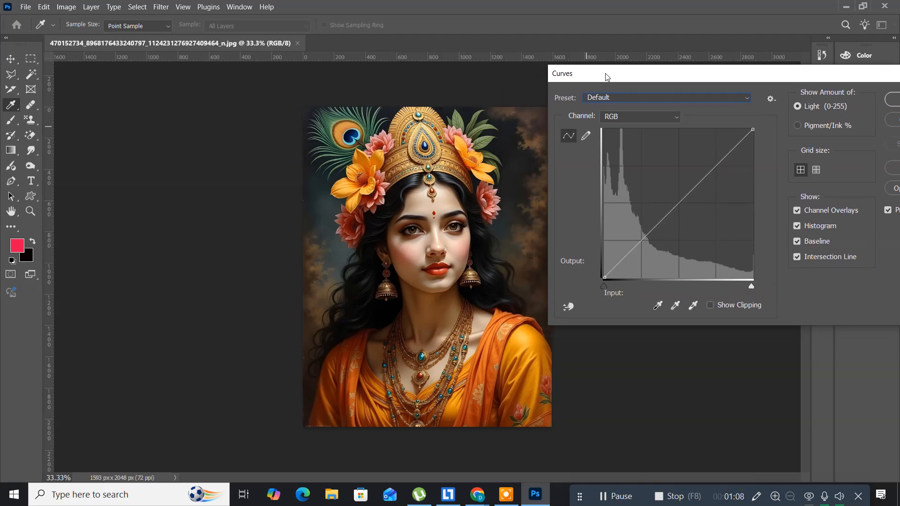
left_click(619, 261)
left_click_drag(619, 261, 624, 269)
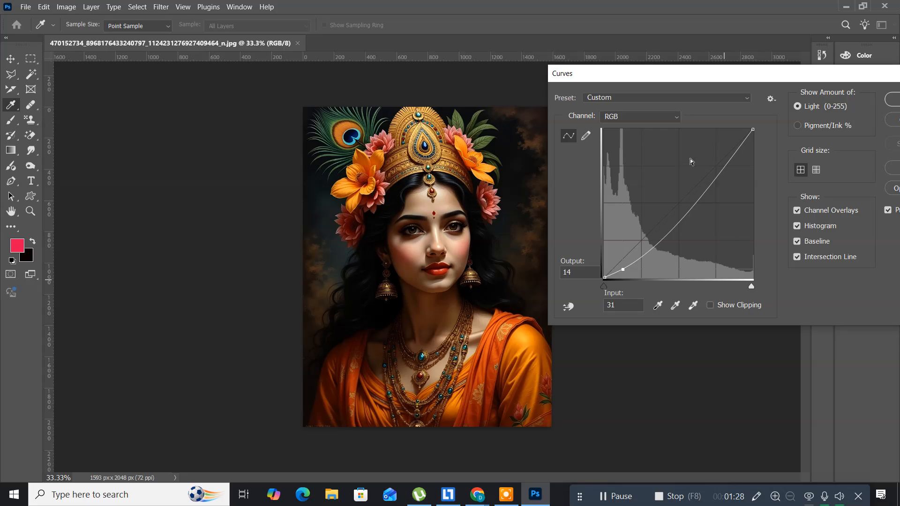
left_click(729, 161)
left_click_drag(729, 161, 719, 149)
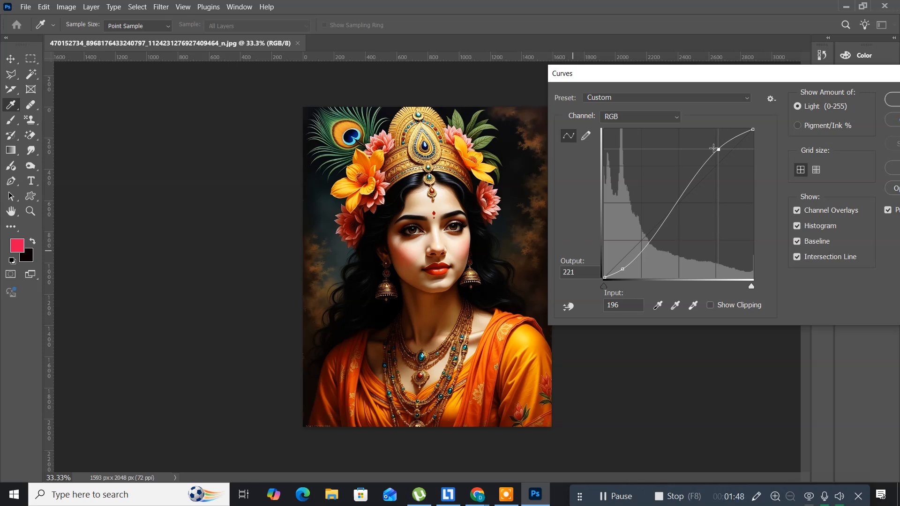
left_click_drag(717, 149, 713, 145)
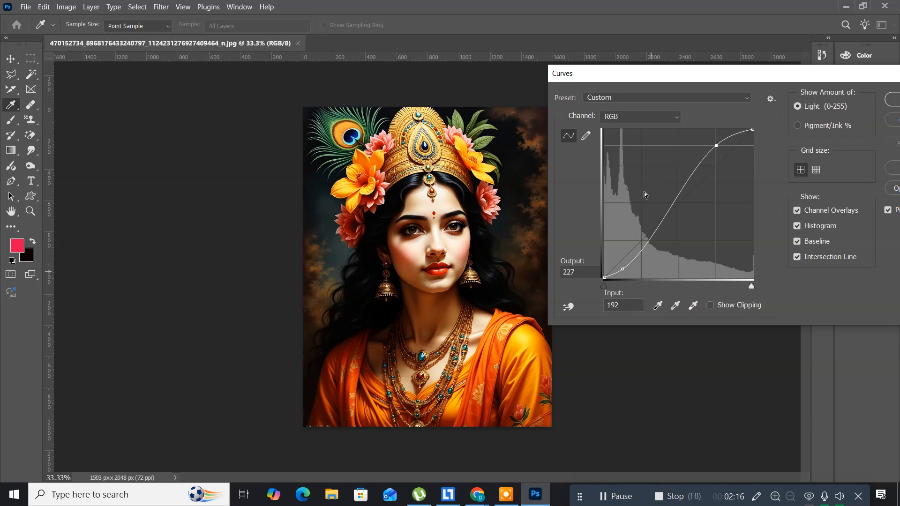
Add a midtone point to the RGB curve at input 107, output 135, and cancel the Curves adjustment
left_click(671, 206)
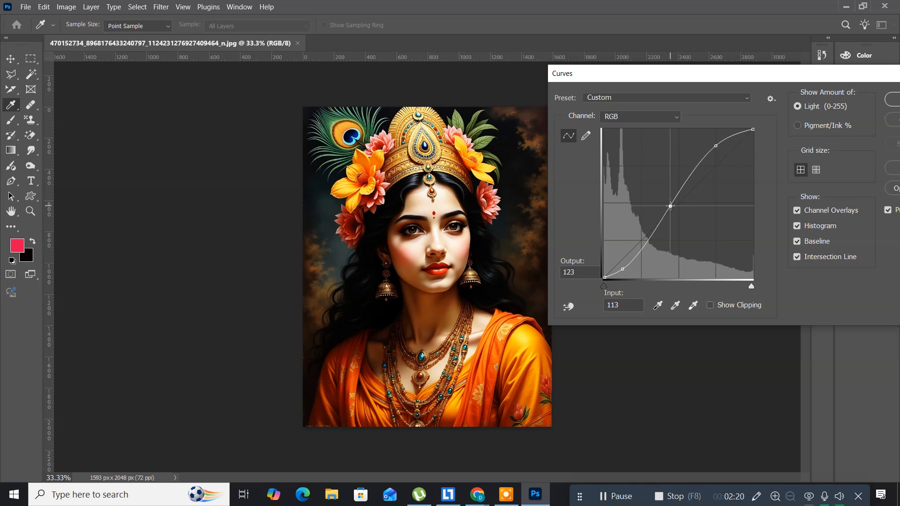
left_click_drag(670, 205, 680, 206)
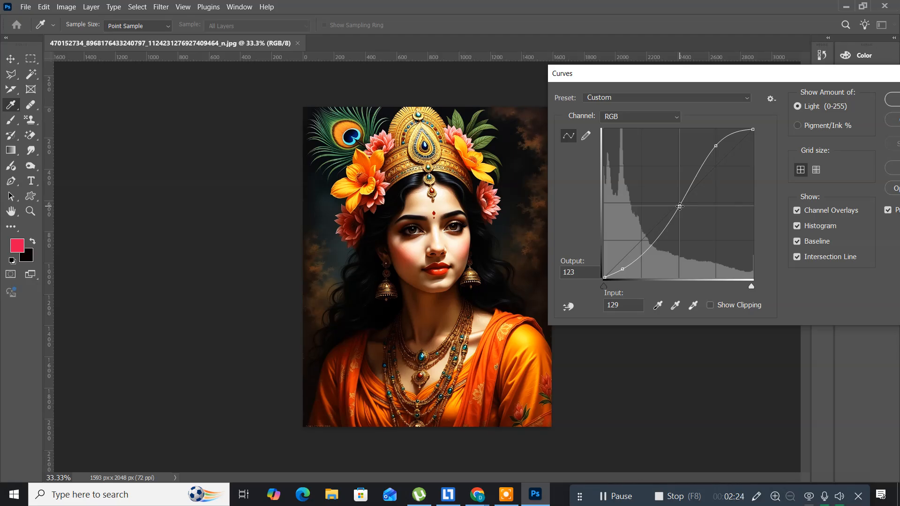
left_click_drag(680, 206, 667, 199)
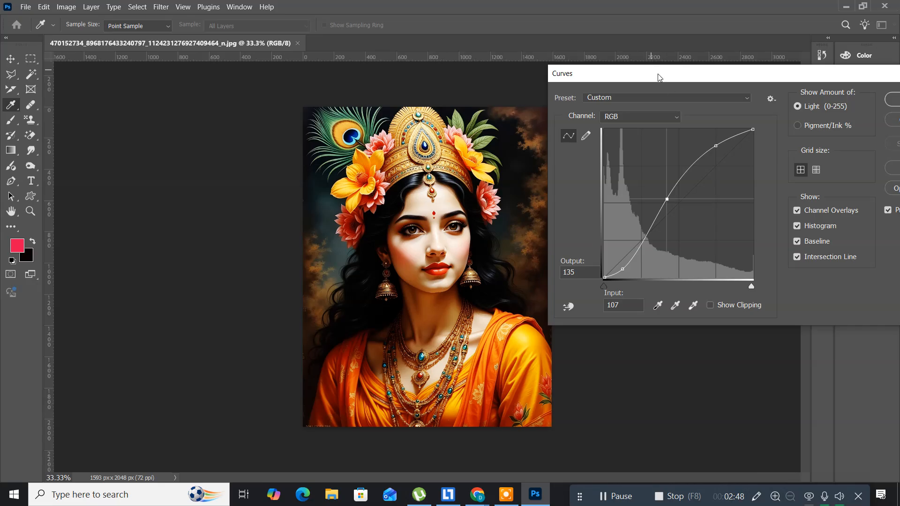
left_click_drag(656, 80, 340, 89)
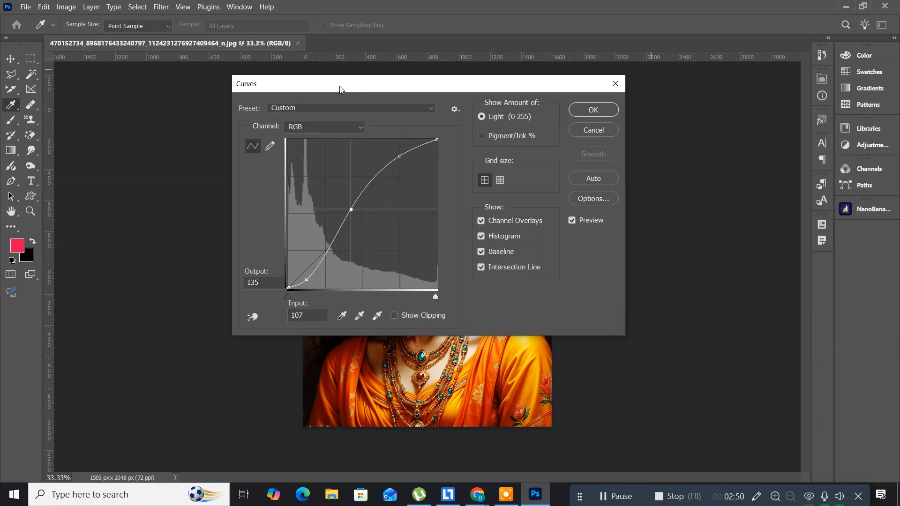
left_click(587, 130)
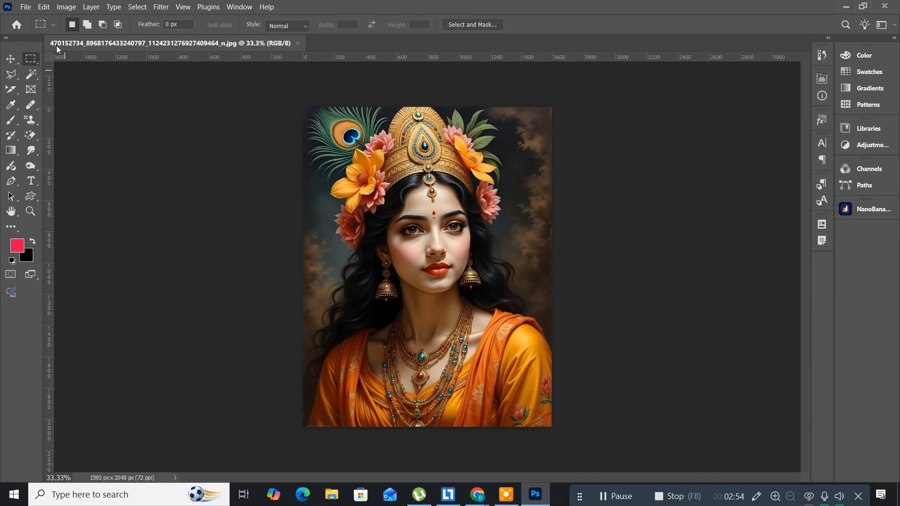
Start a Curves adjustment and set its auto color correction algorithm to Find Dark & Light Colors
left_click(72, 7)
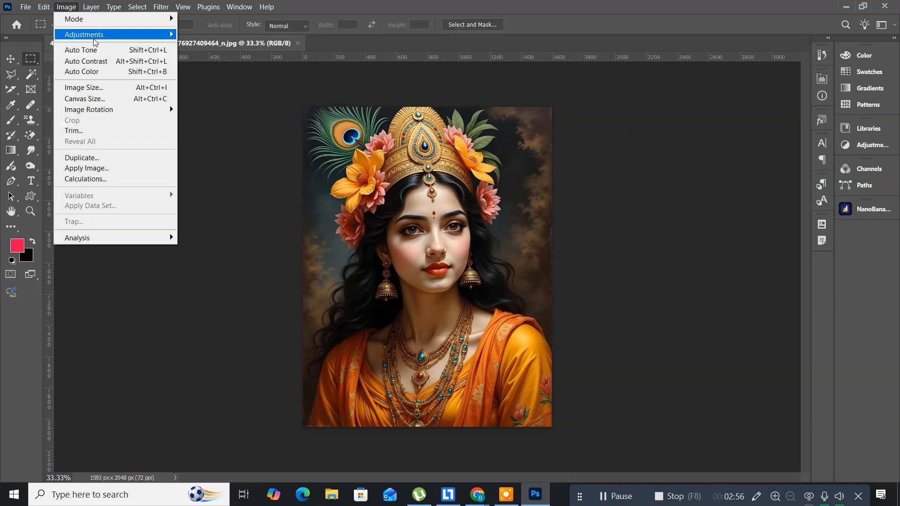
mouse_move(144, 36)
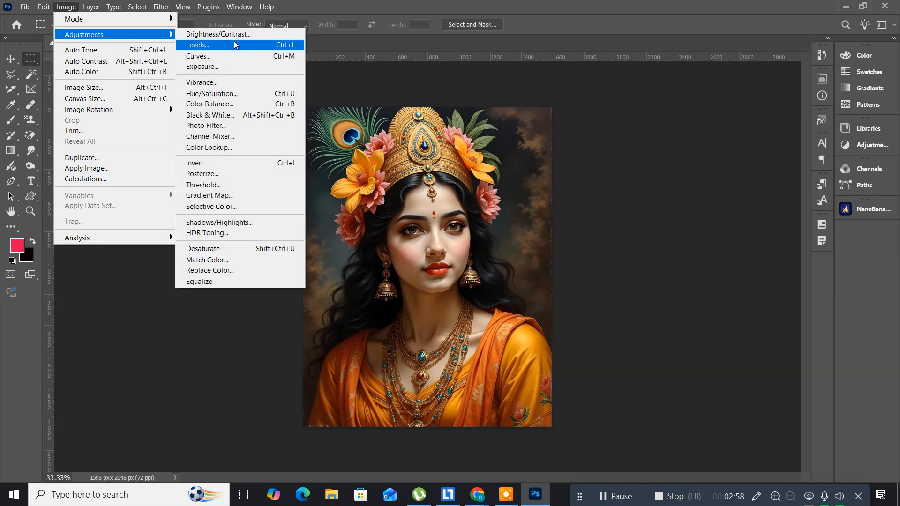
left_click(240, 56)
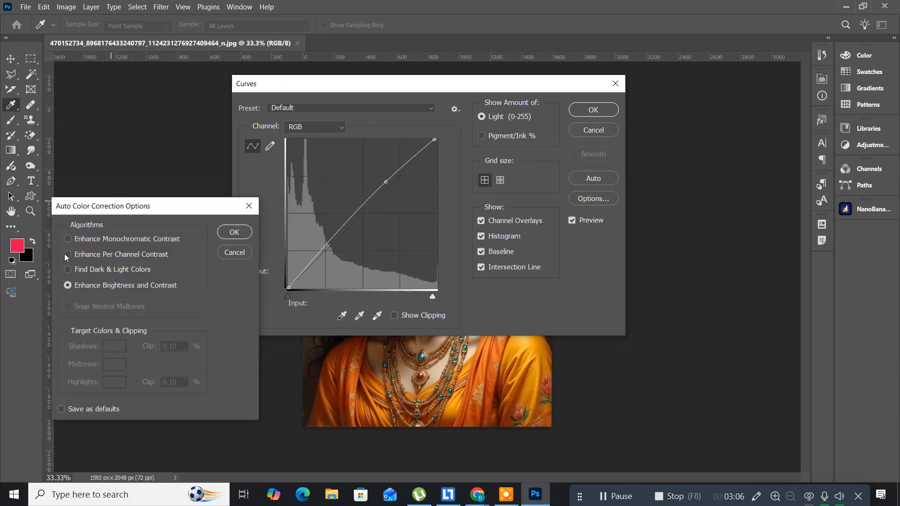
left_click_drag(85, 206, 482, 188)
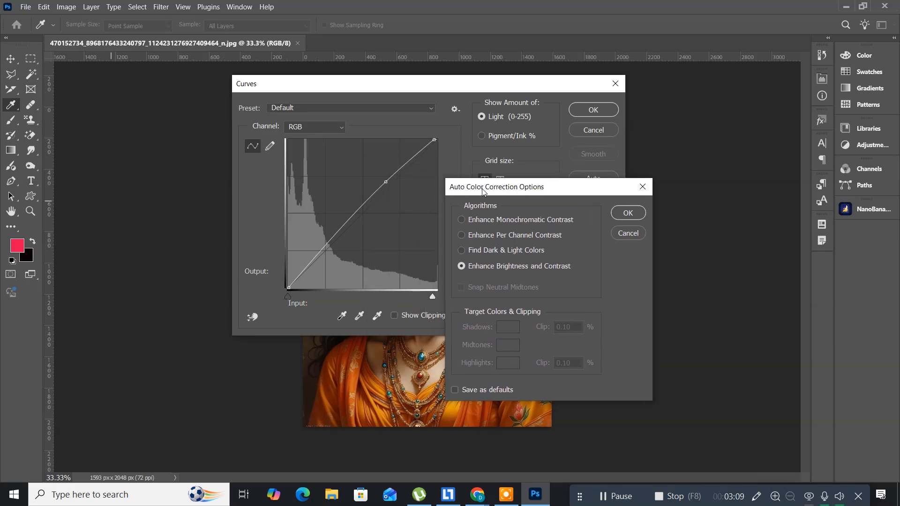
left_click(462, 251)
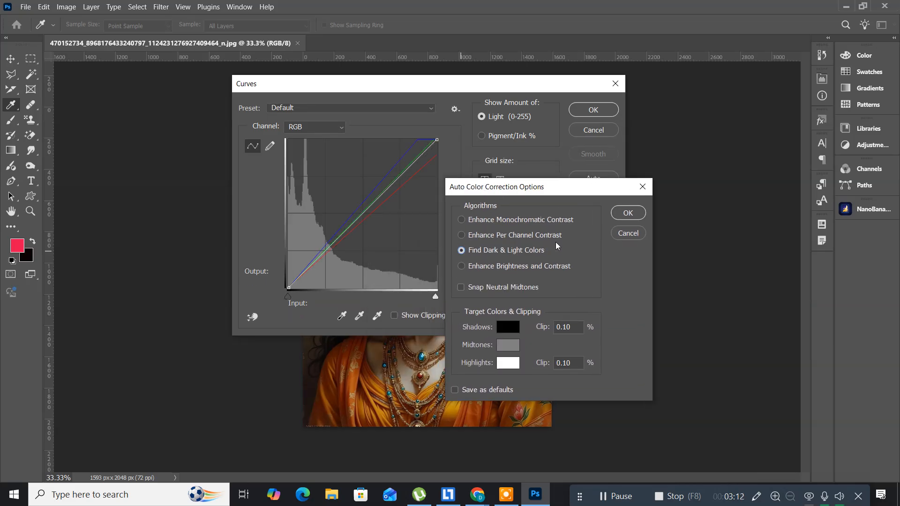
left_click(626, 214)
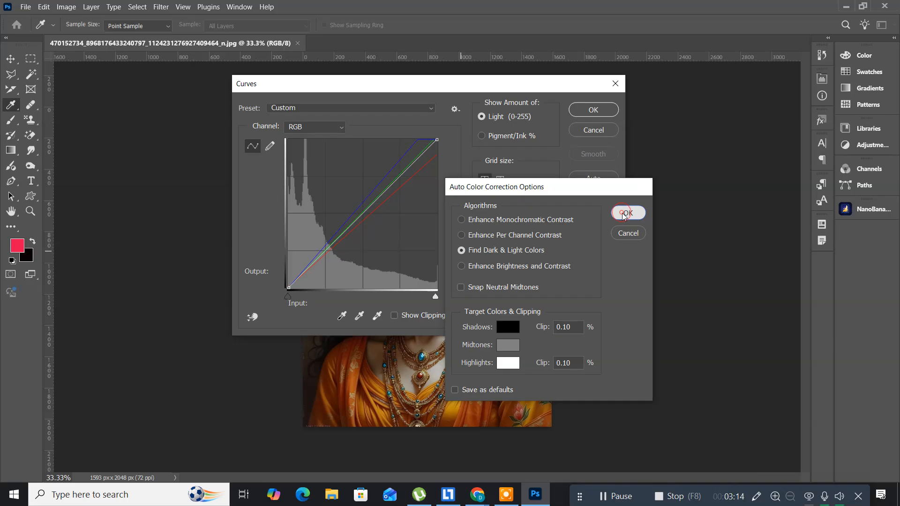
left_click_drag(401, 90, 603, 20)
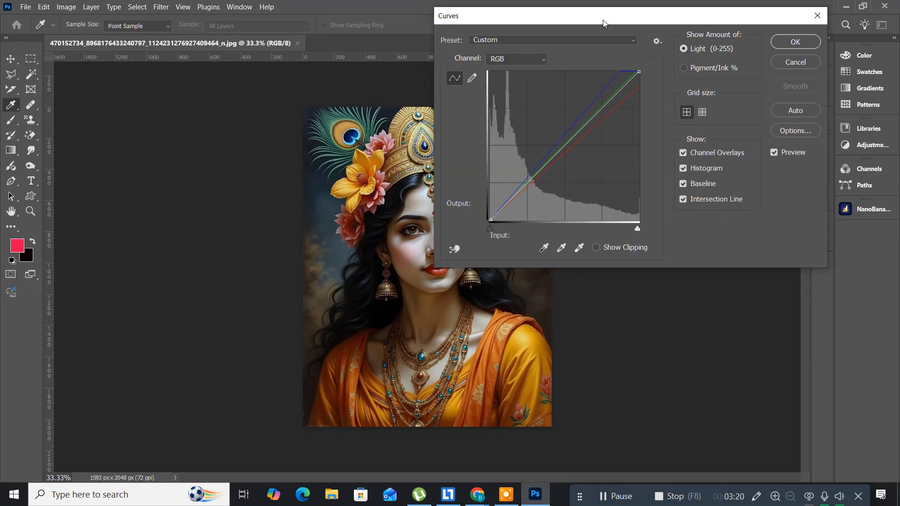
Compare the portrait with the Curves preview on and off, and cancel the adjustment
left_click(775, 153)
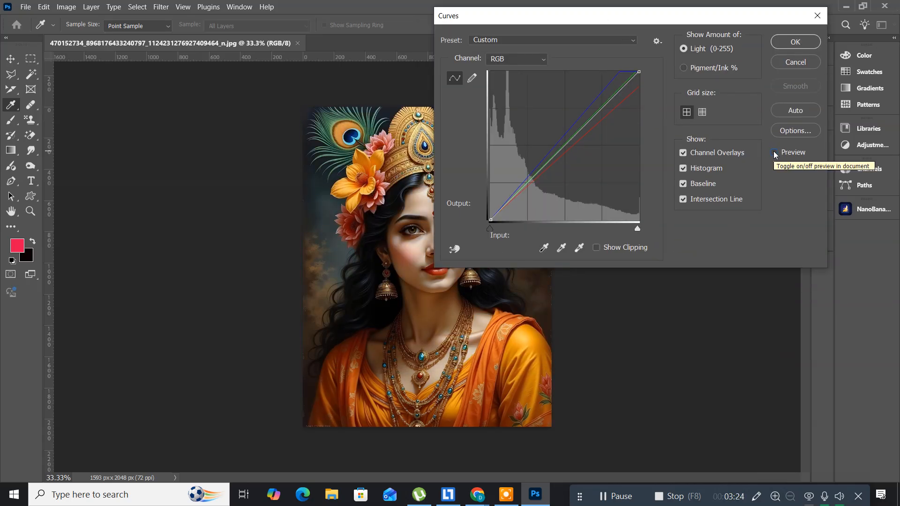
left_click(774, 153)
left_click(775, 153)
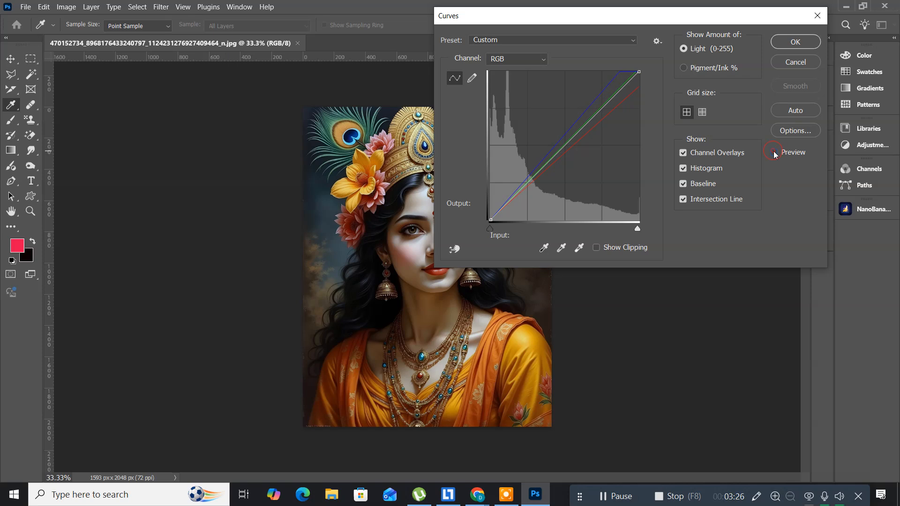
left_click(774, 153)
left_click(775, 154)
left_click(774, 153)
left_click(774, 153)
left_click(774, 153)
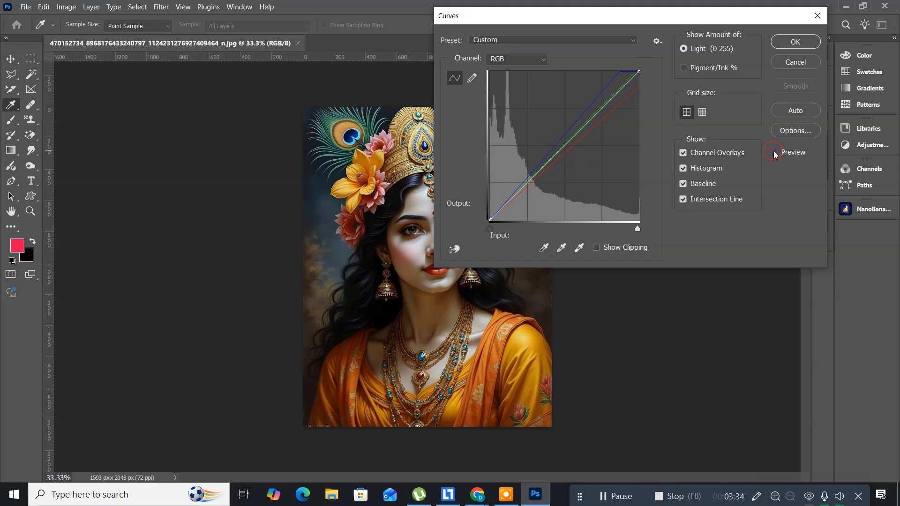
left_click(784, 61)
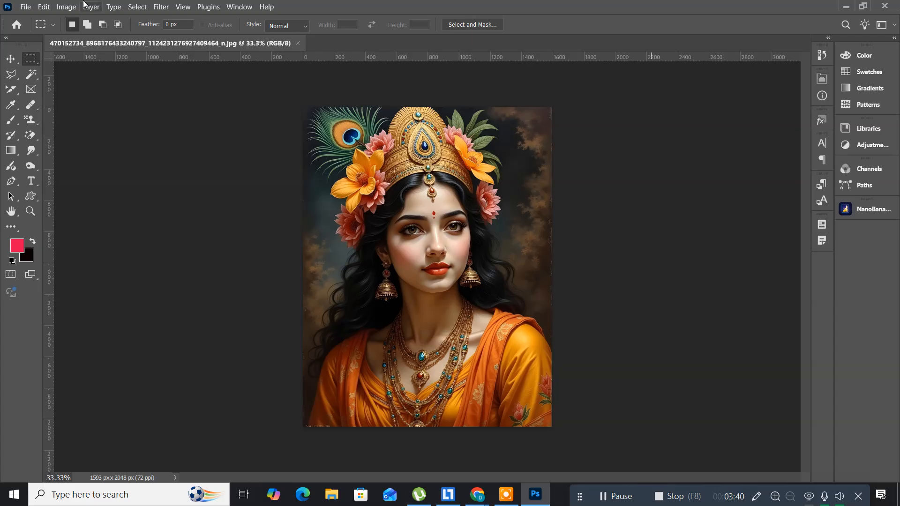
Start an Exposure adjustment on the portrait and look through its list of presets
left_click(70, 7)
mouse_move(73, 35)
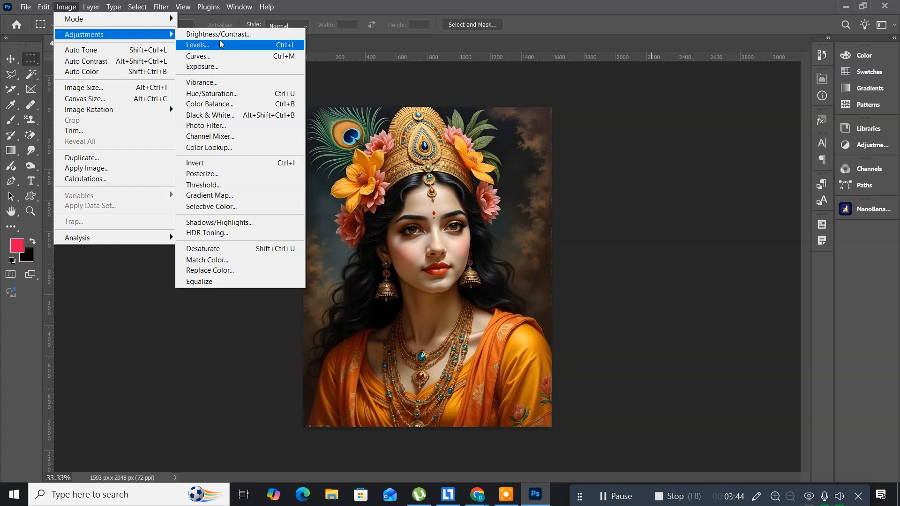
left_click(218, 67)
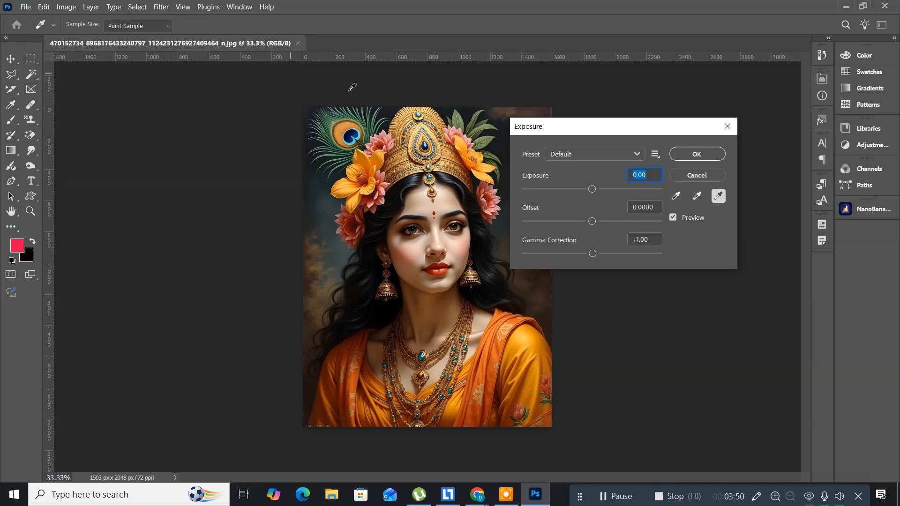
left_click_drag(604, 127, 180, 294)
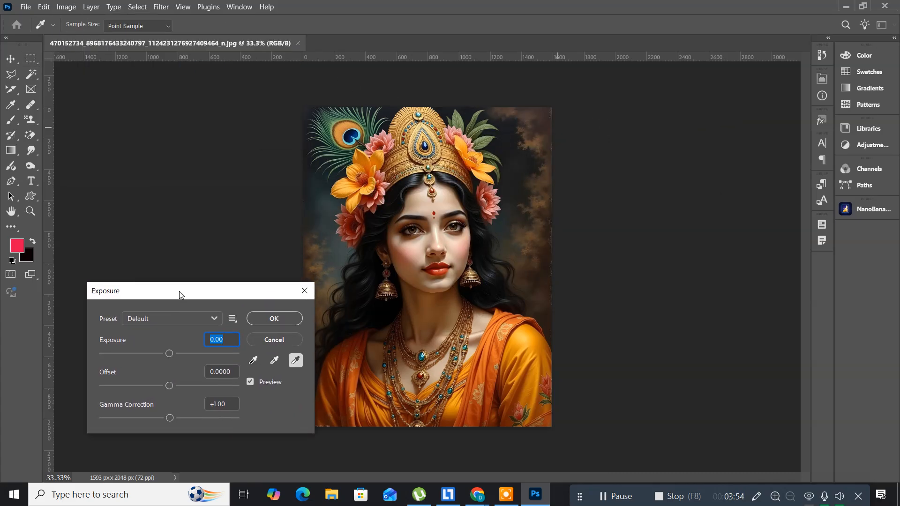
left_click(186, 317)
left_click(186, 317)
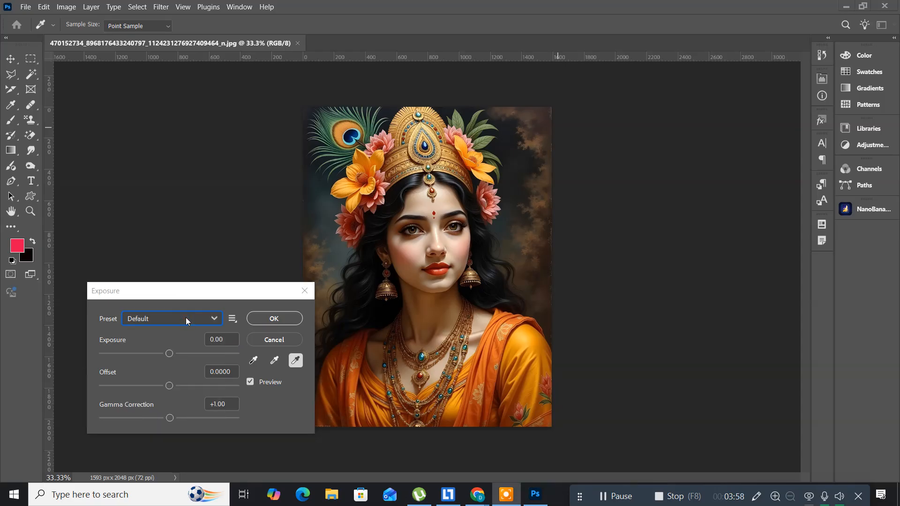
left_click(213, 319)
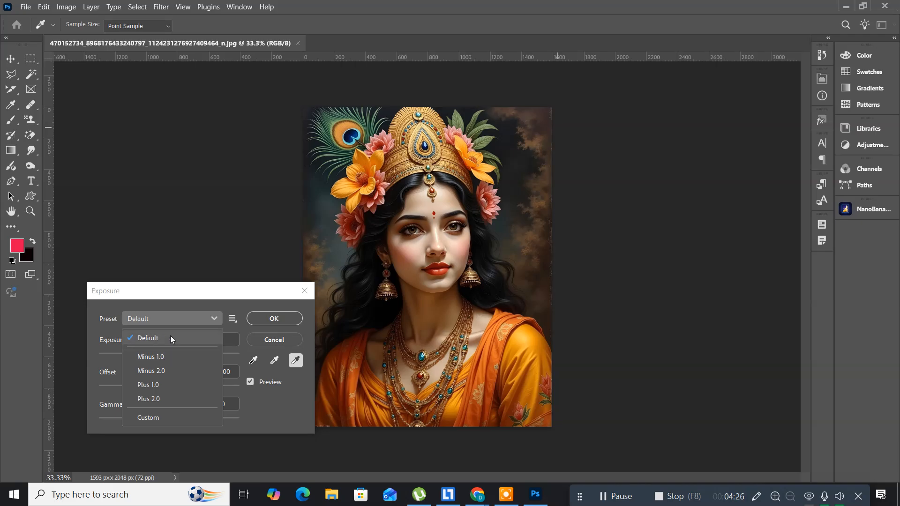
left_click(190, 299)
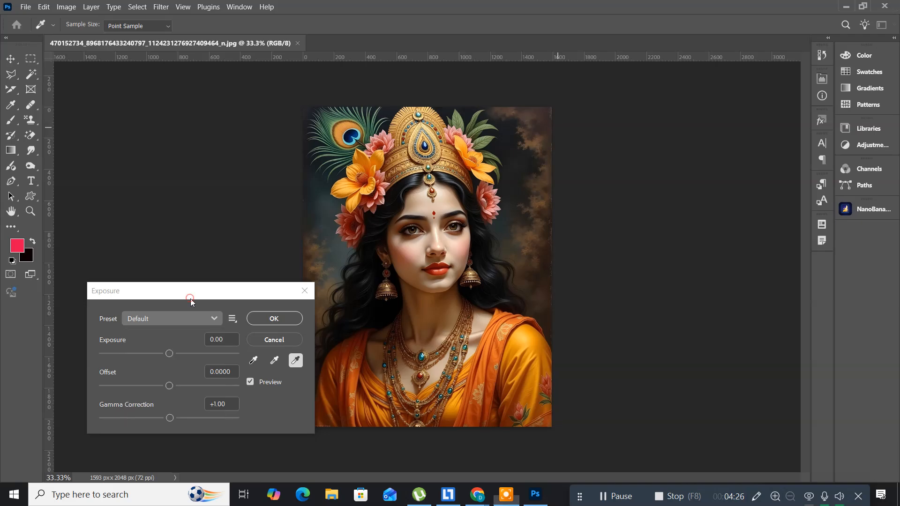
Set the exposure to +1.13 and apply the adjustment to the portrait
left_click(169, 353)
left_click_drag(168, 351, 171, 352)
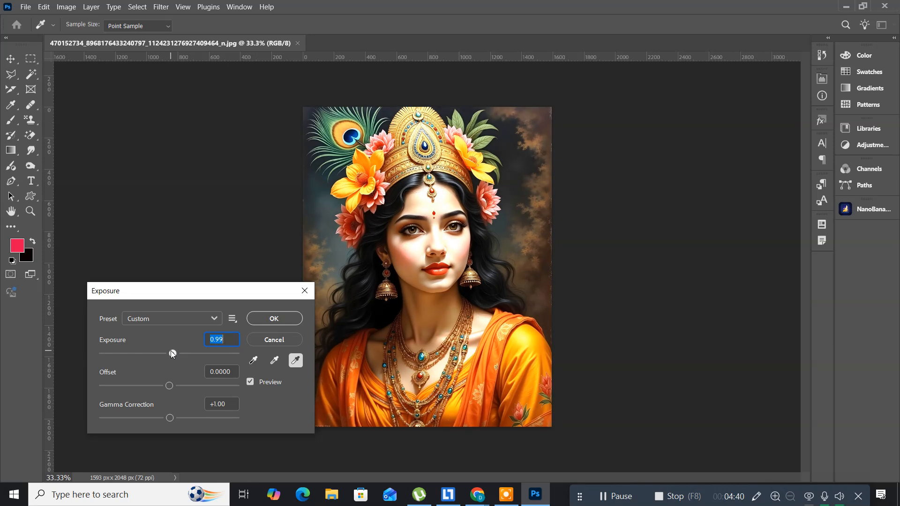
left_click_drag(170, 351, 171, 352)
left_click(284, 314)
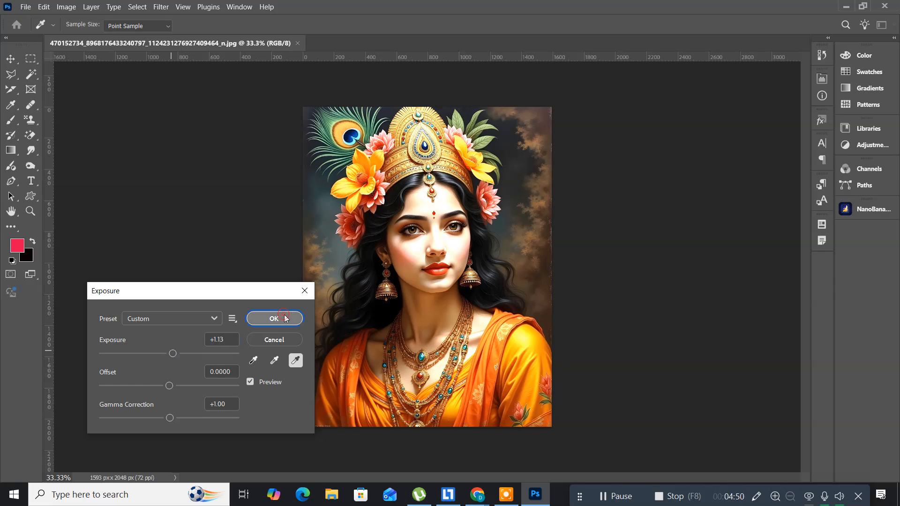
Fade the Exposure adjustment to 50% opacity in Normal mode
left_click(42, 8)
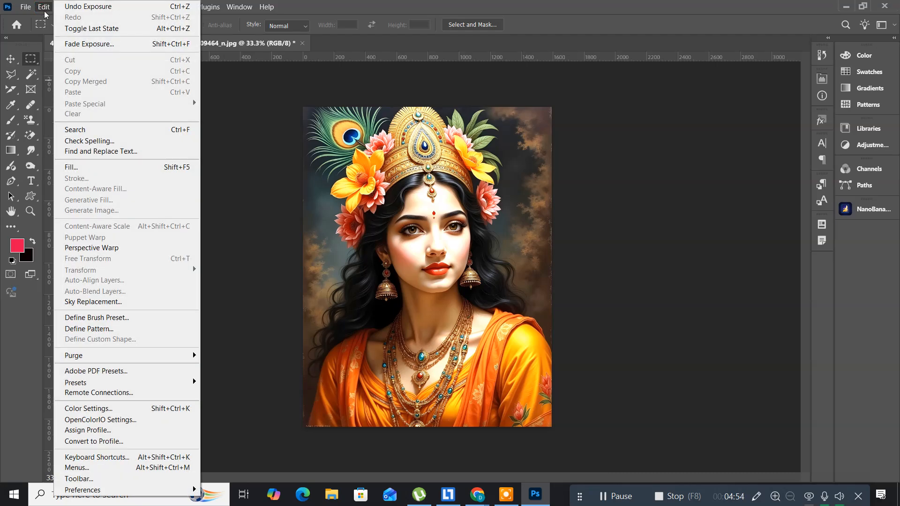
left_click(80, 43)
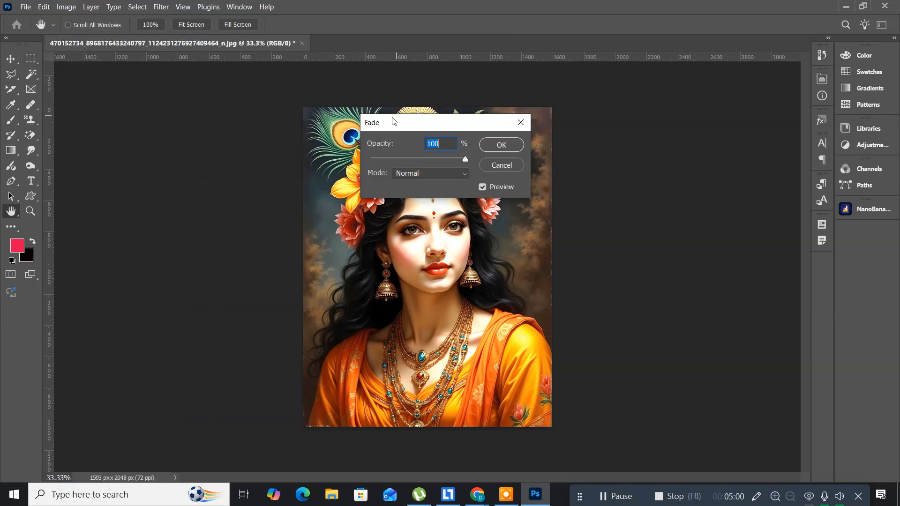
left_click_drag(388, 124, 118, 124)
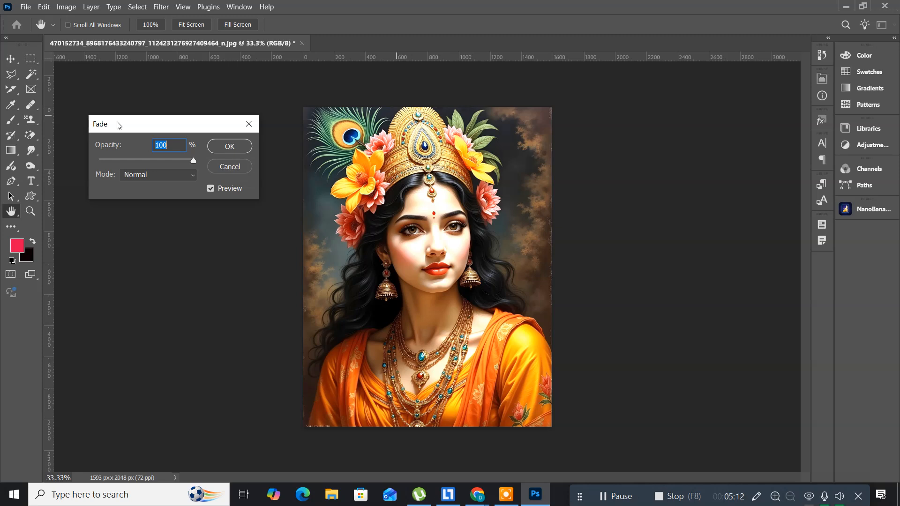
type("50")
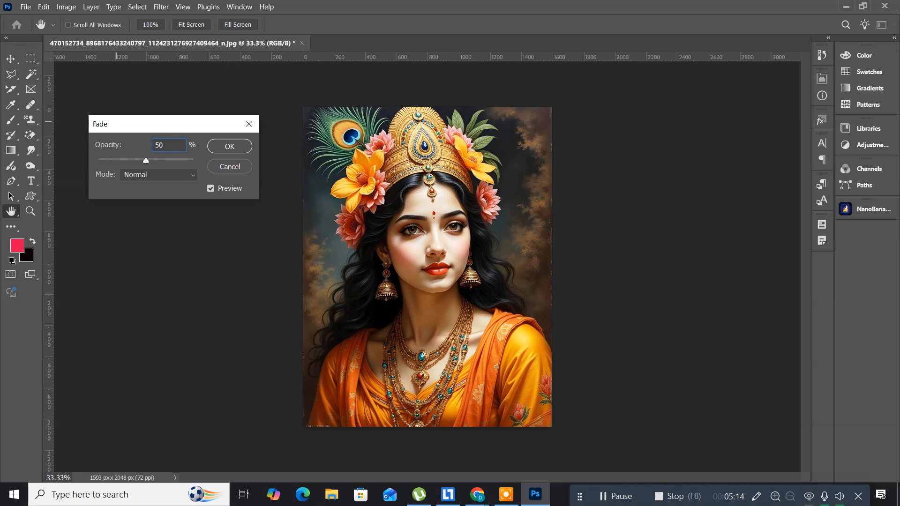
type("m")
key("Return")
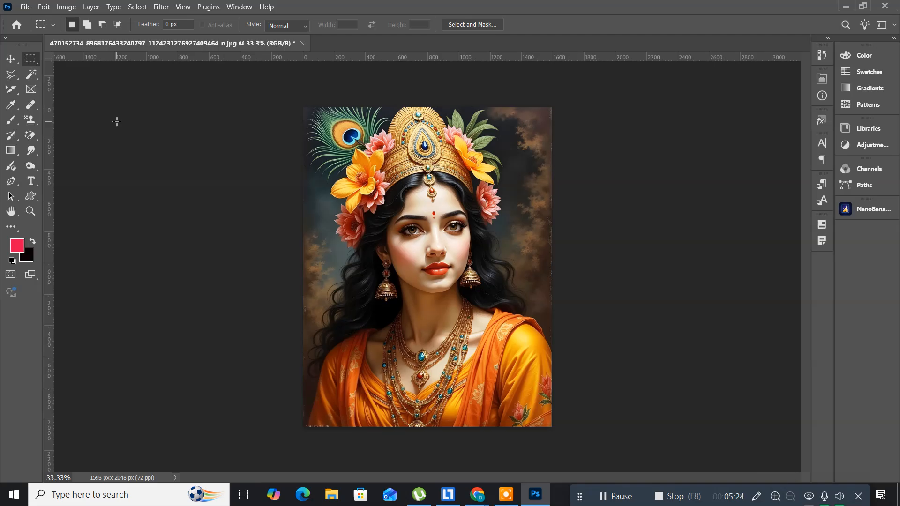
Fade the Exposure adjustment again, trying the Soft Light blending mode at 50% opacity
left_click(46, 9)
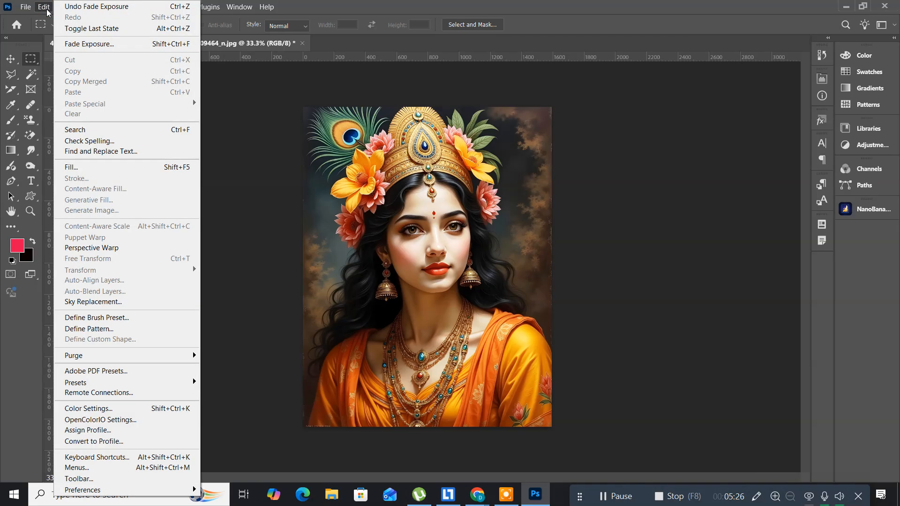
left_click(77, 45)
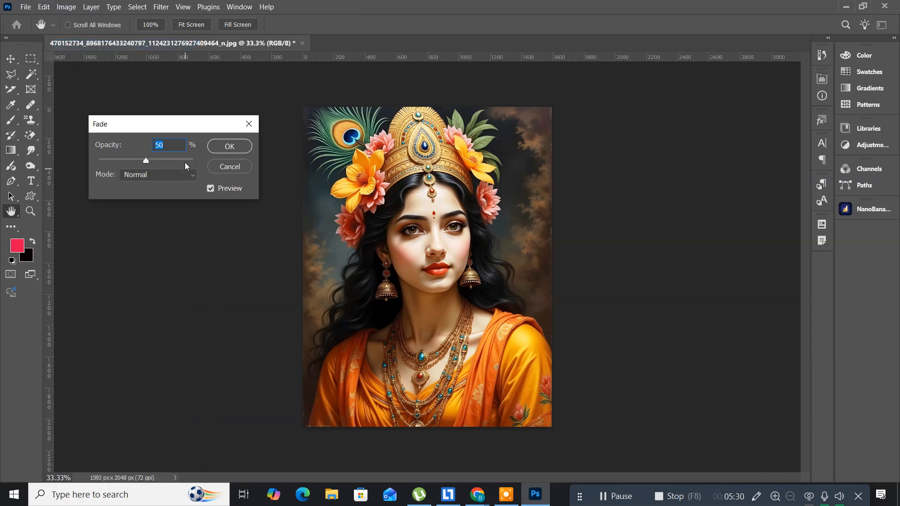
left_click(191, 175)
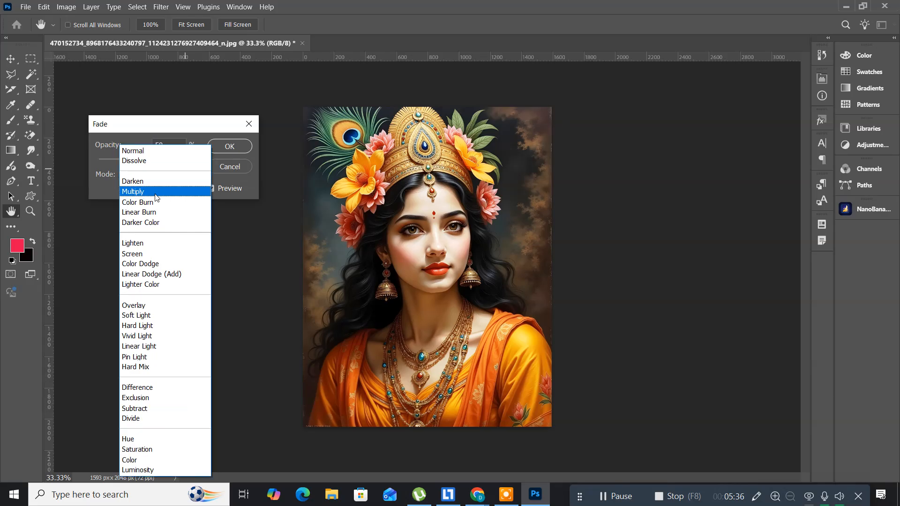
left_click(144, 317)
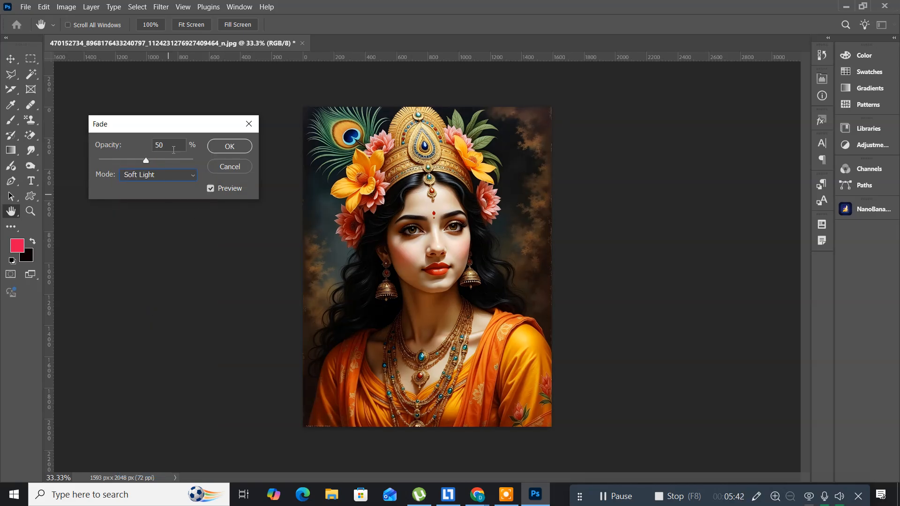
Switch the exposure fade to Lighten mode, raise its opacity slightly and apply it
left_click(168, 178)
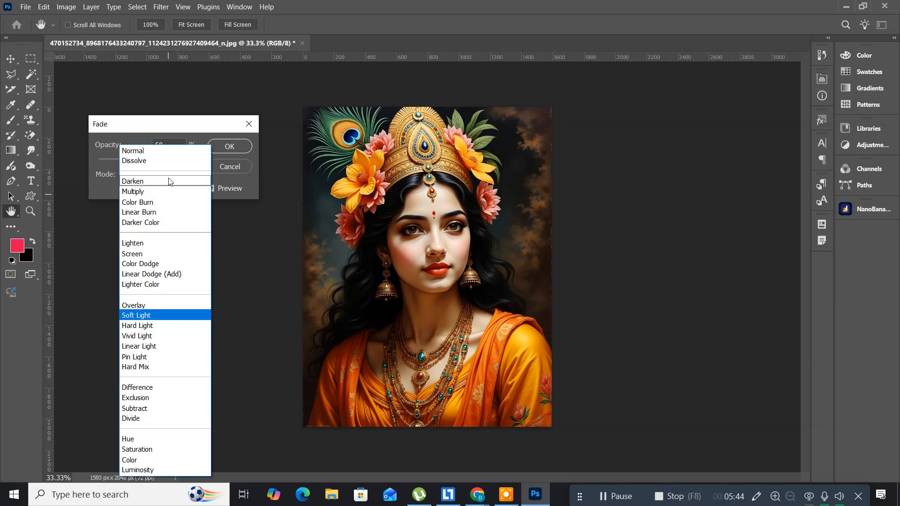
left_click(144, 244)
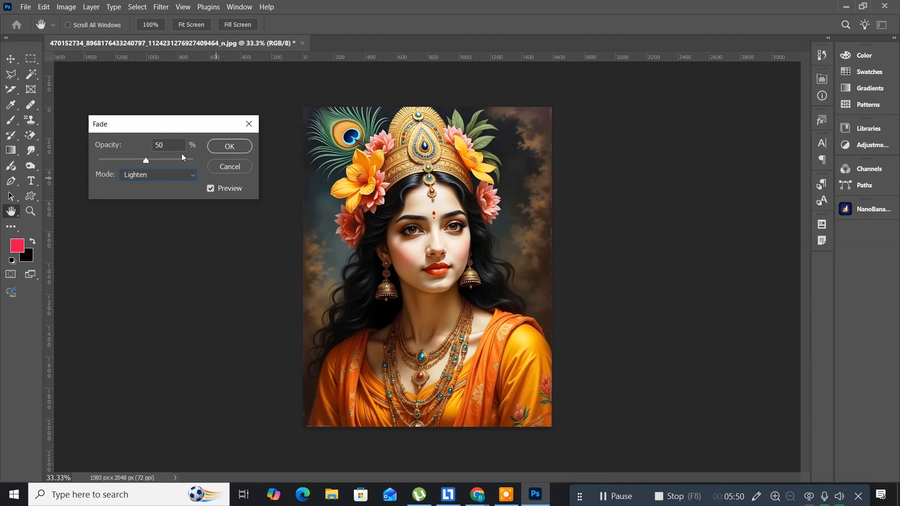
left_click_drag(146, 165, 152, 165)
left_click(213, 149)
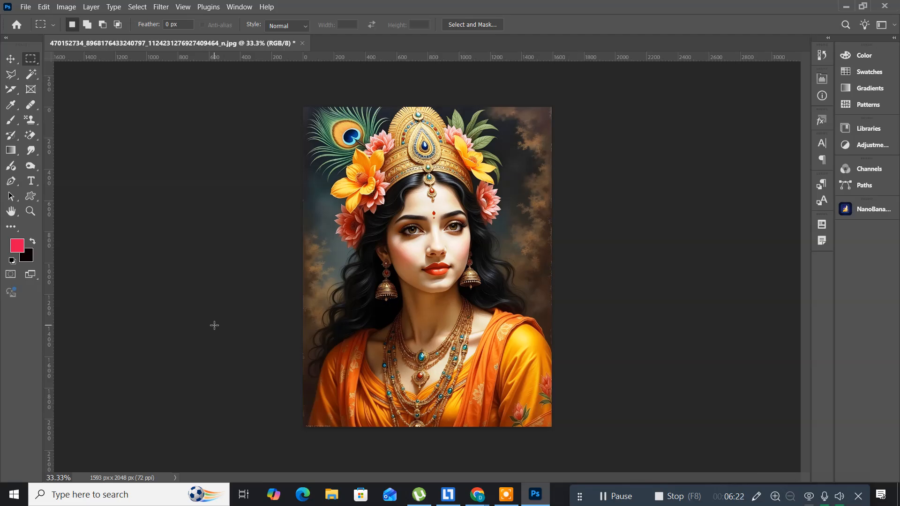
Start a Vibrance adjustment on the portrait, try vibrance at -100, and set it to +100
left_click(67, 7)
mouse_move(75, 36)
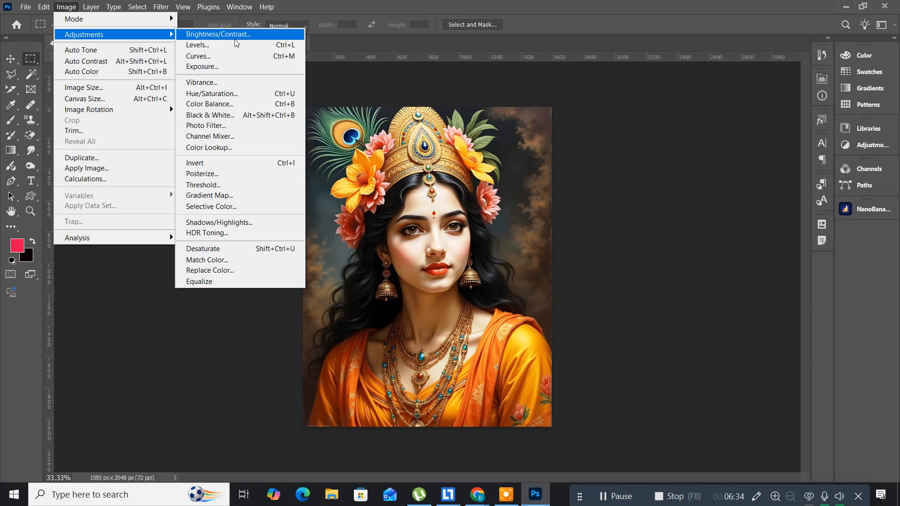
left_click(218, 80)
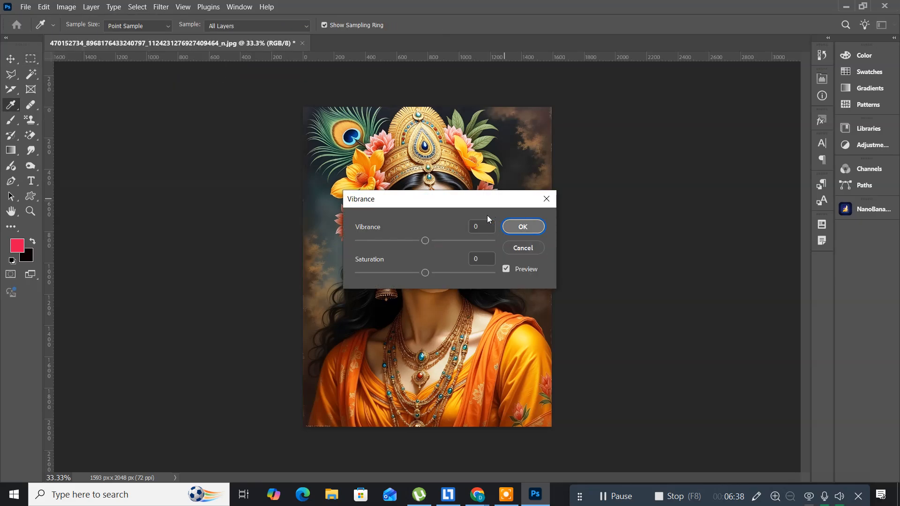
left_click_drag(412, 204, 136, 153)
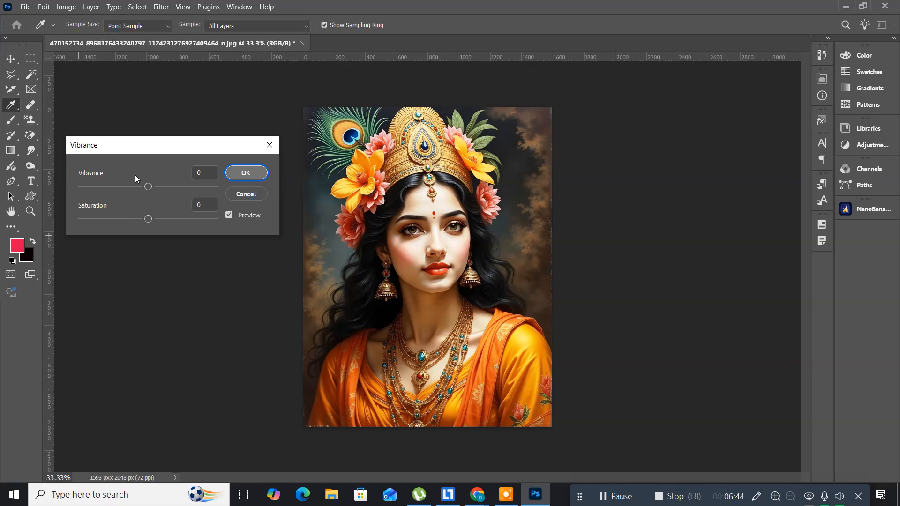
left_click(148, 186)
left_click_drag(148, 187, 70, 191)
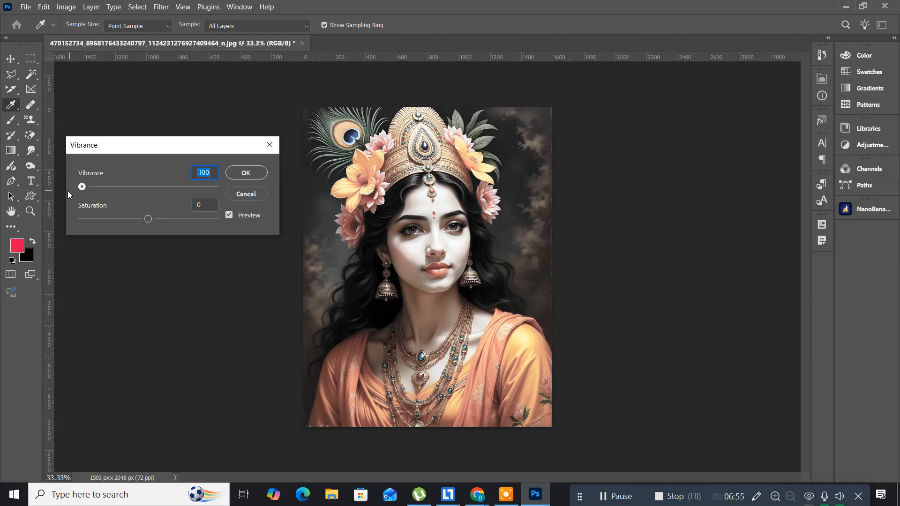
left_click_drag(81, 186, 183, 188)
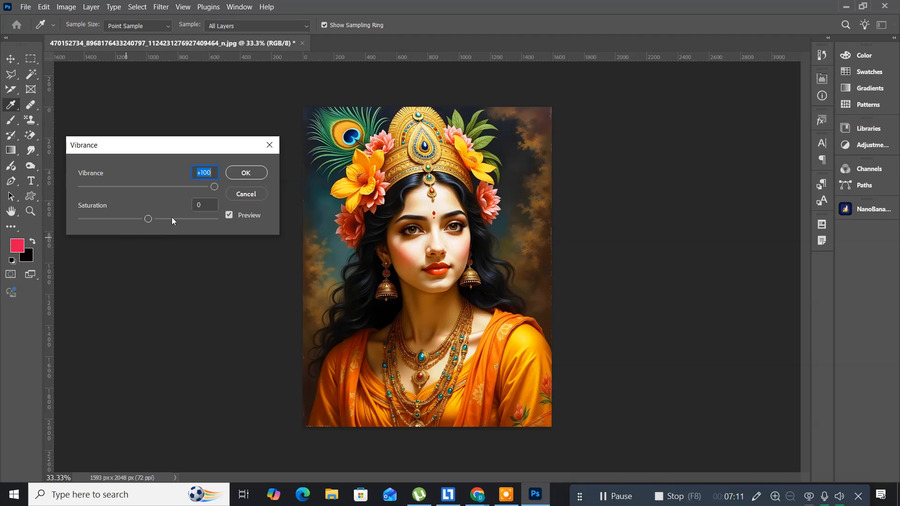
Set the saturation to +5 and apply the Vibrance adjustment
left_click_drag(151, 218, 154, 217)
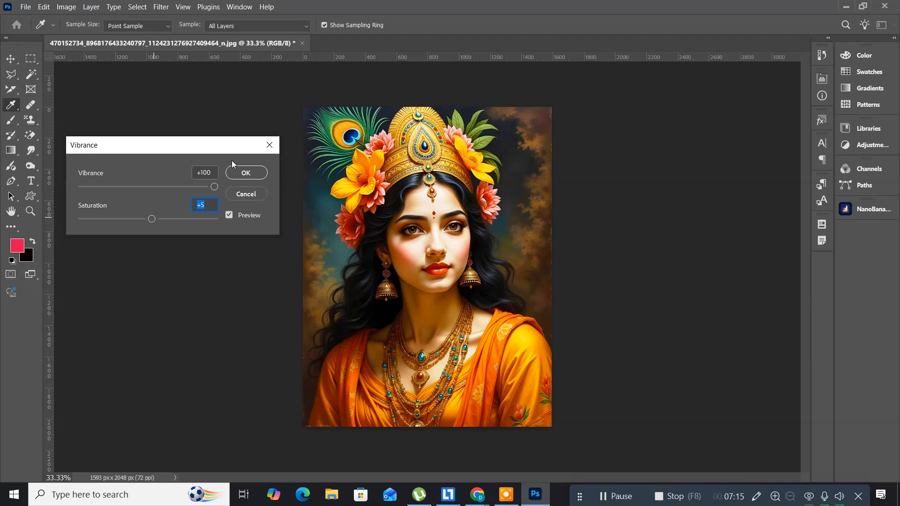
left_click(245, 173)
key("m")
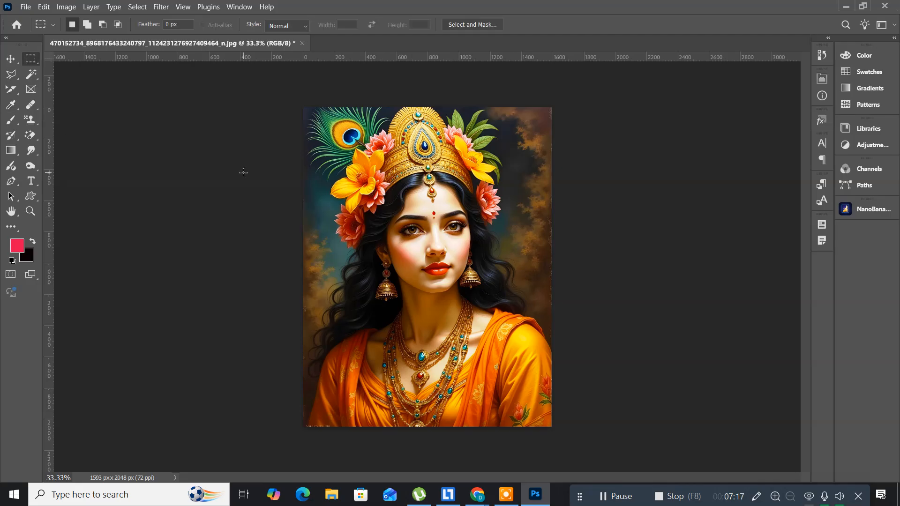
Fade the Vibrance adjustment to 70% opacity in Normal mode
left_click(44, 7)
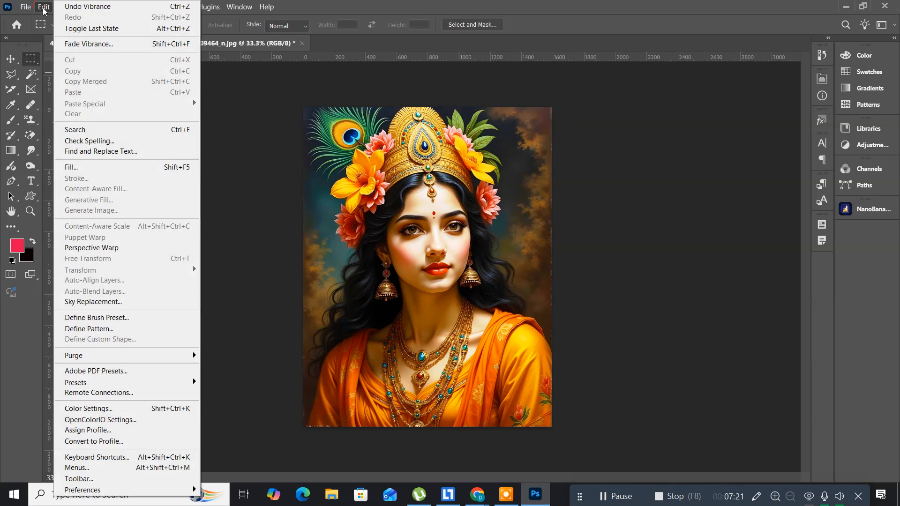
left_click(85, 44)
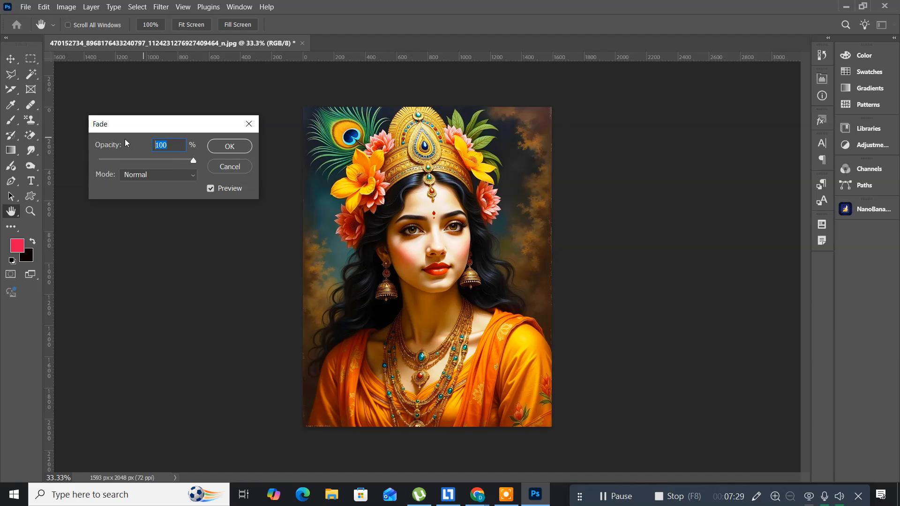
type("70")
key("Return")
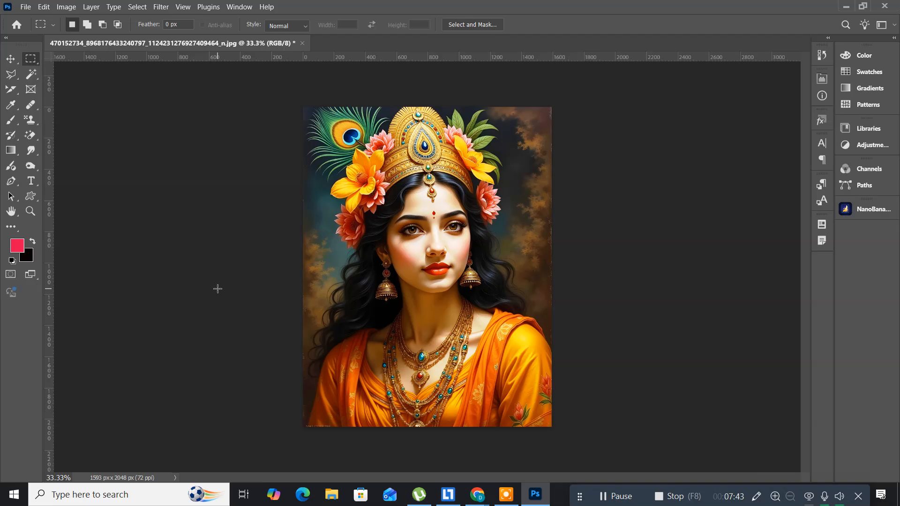
Fade the Vibrance adjustment again at 70% opacity, trying Soft Light and Multiply modes before applying Lighten mode
left_click(43, 8)
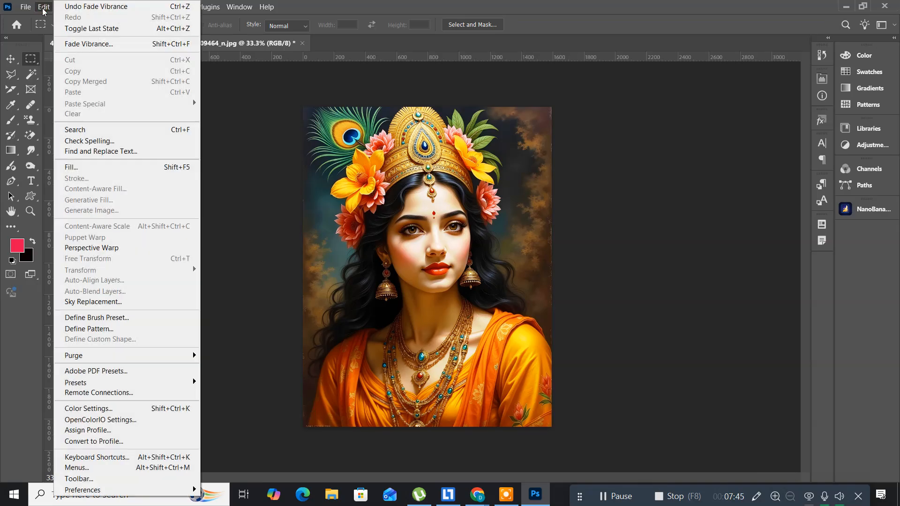
left_click(76, 46)
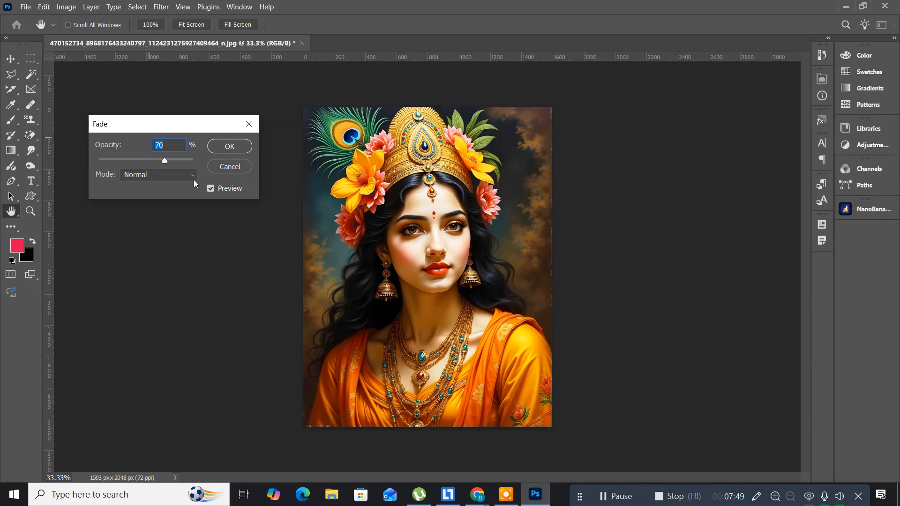
left_click(192, 179)
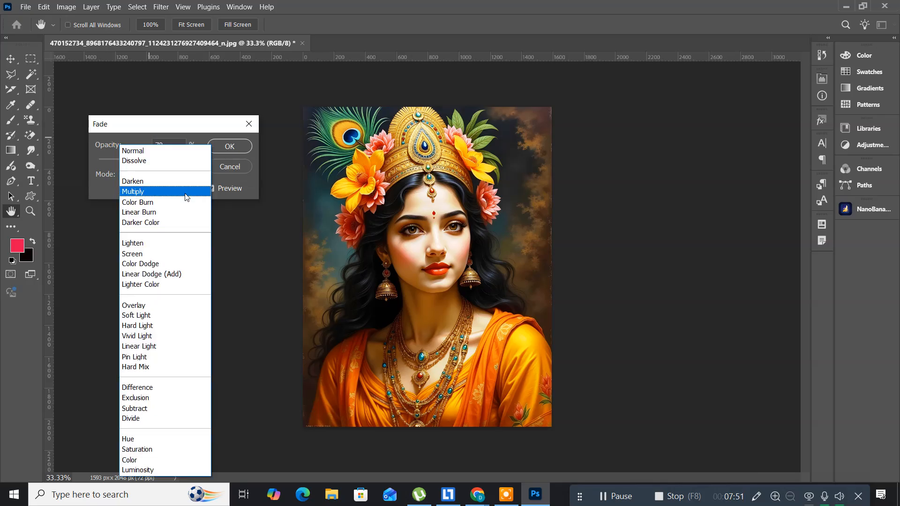
left_click(143, 316)
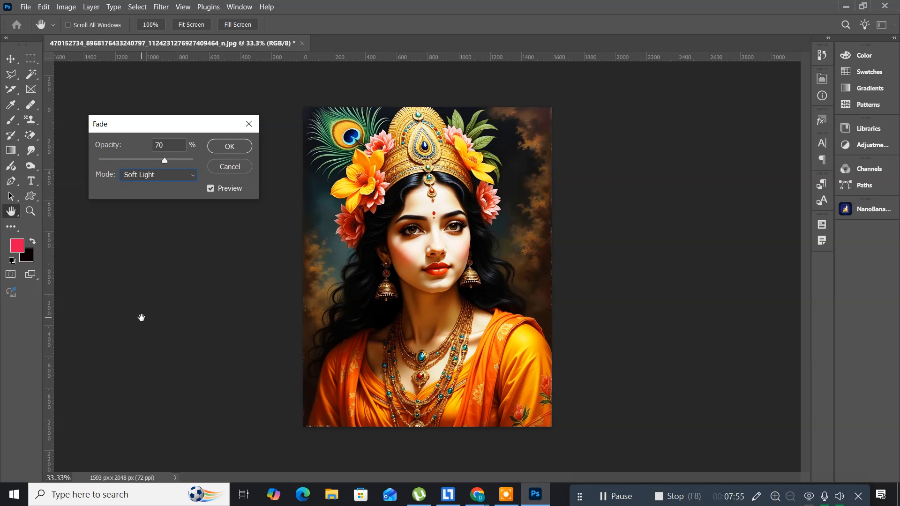
left_click(178, 174)
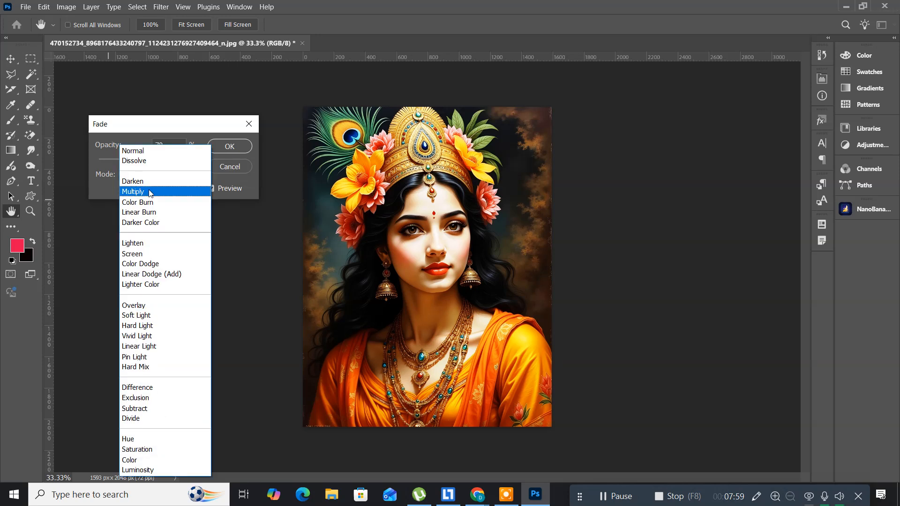
left_click(147, 192)
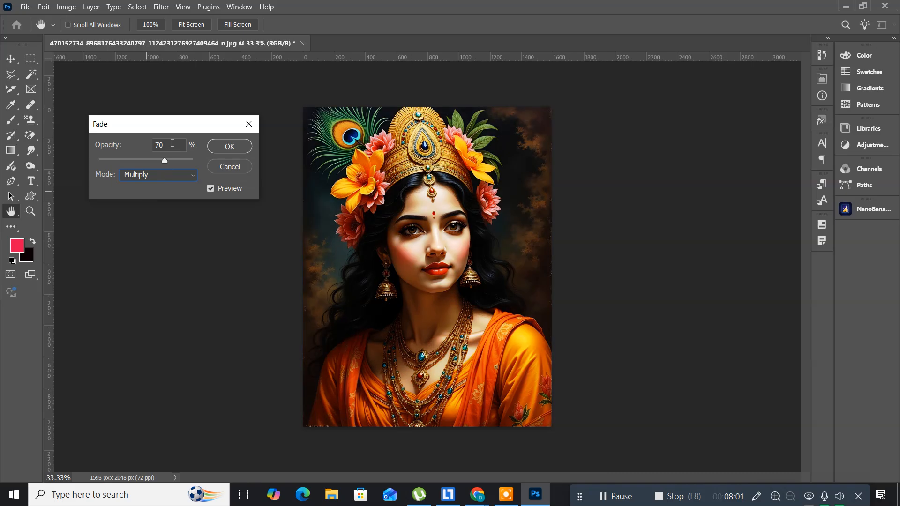
left_click(174, 175)
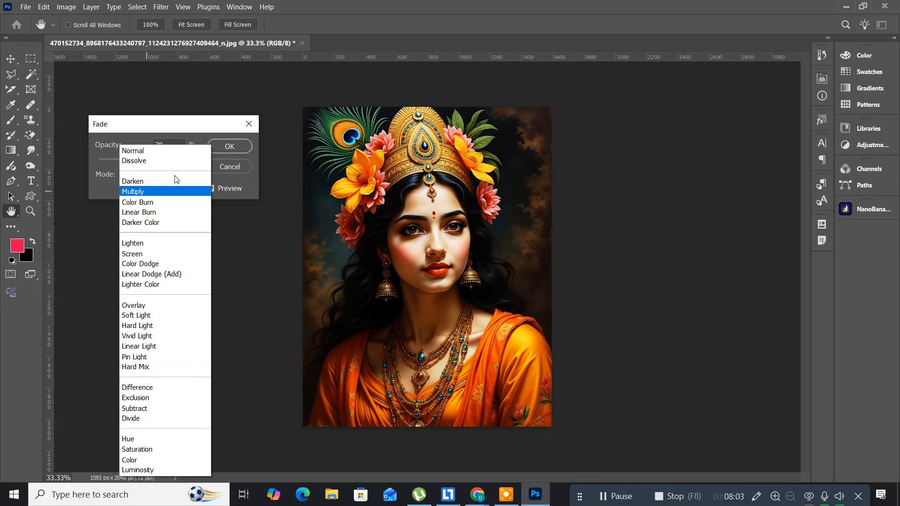
left_click(156, 245)
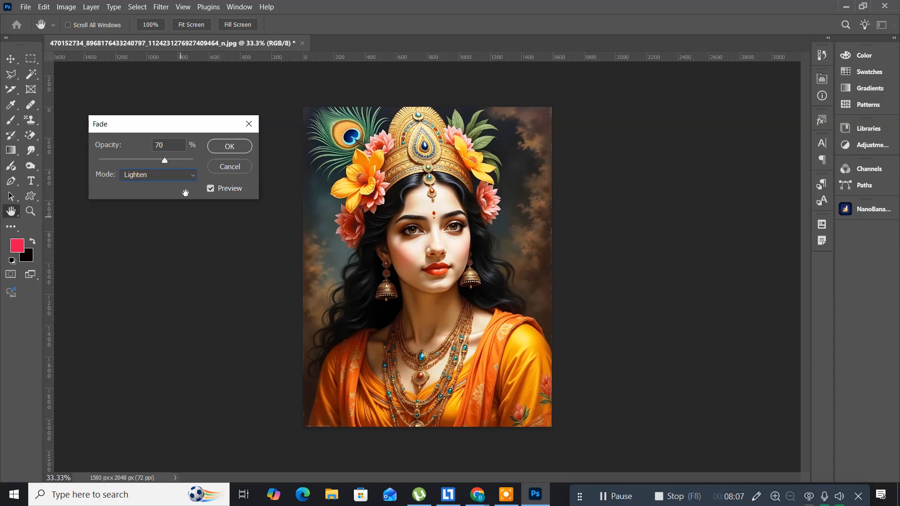
left_click(223, 147)
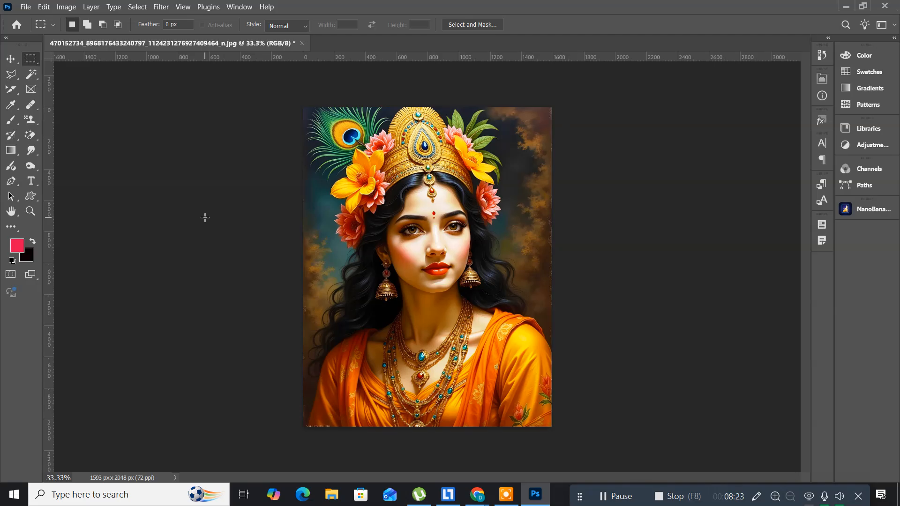
Try a Hue/Saturation adjustment on the portrait with hue +2, saturation +7 and lightness +10, raising lightness to +24
left_click(64, 7)
mouse_move(75, 36)
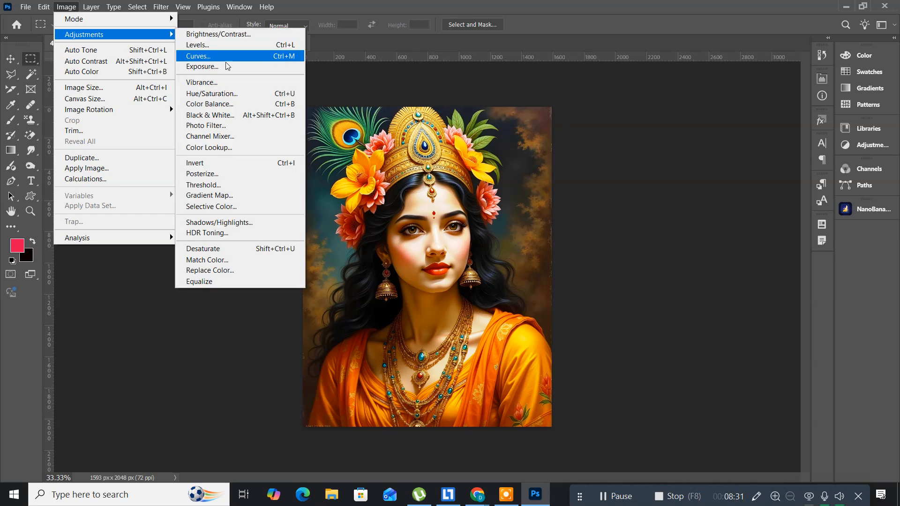
left_click(225, 95)
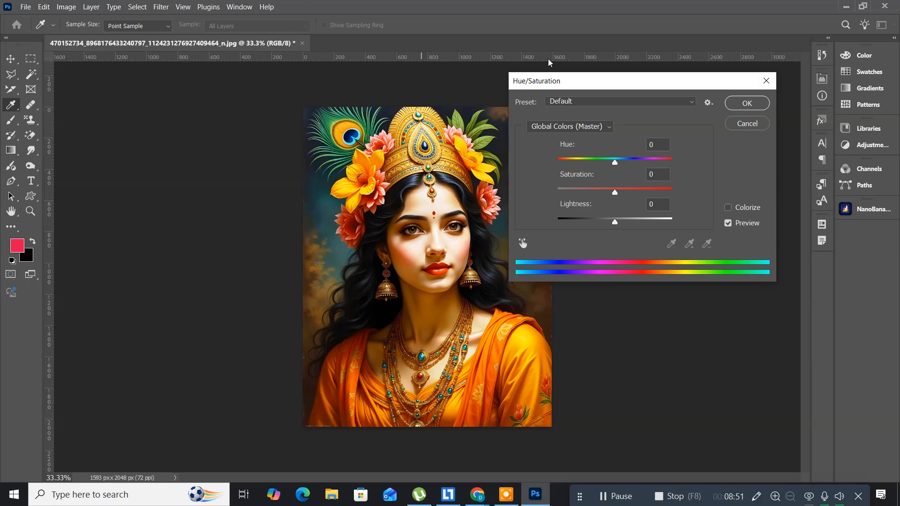
left_click_drag(576, 83, 318, 177)
left_click_drag(270, 197, 136, 265)
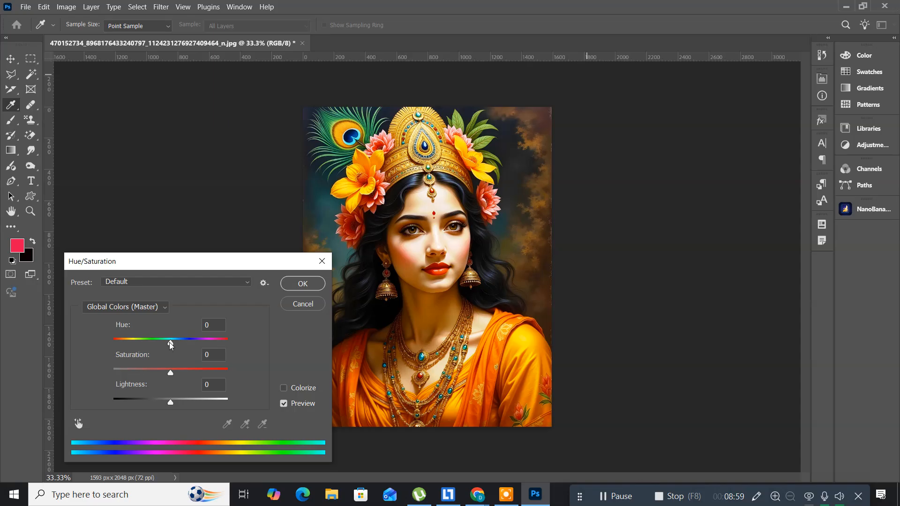
mouse_move(172, 346)
left_mouse_down()
mouse_move(227, 351)
mouse_move(173, 353)
left_mouse_up()
mouse_move(170, 373)
left_mouse_down()
mouse_move(128, 373)
mouse_move(175, 372)
left_mouse_up()
key("Tab")
mouse_move(168, 401)
left_mouse_down()
mouse_move(148, 402)
mouse_move(191, 404)
mouse_move(177, 403)
left_mouse_up()
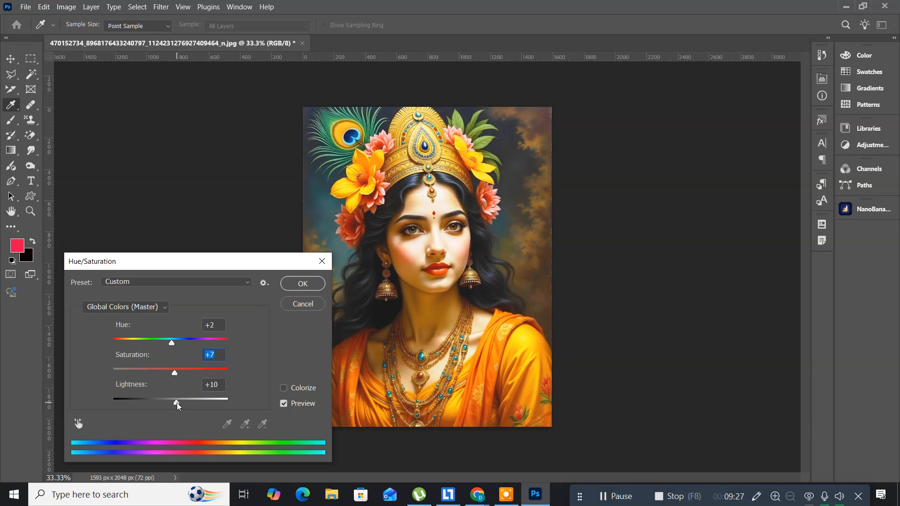
left_click(184, 403)
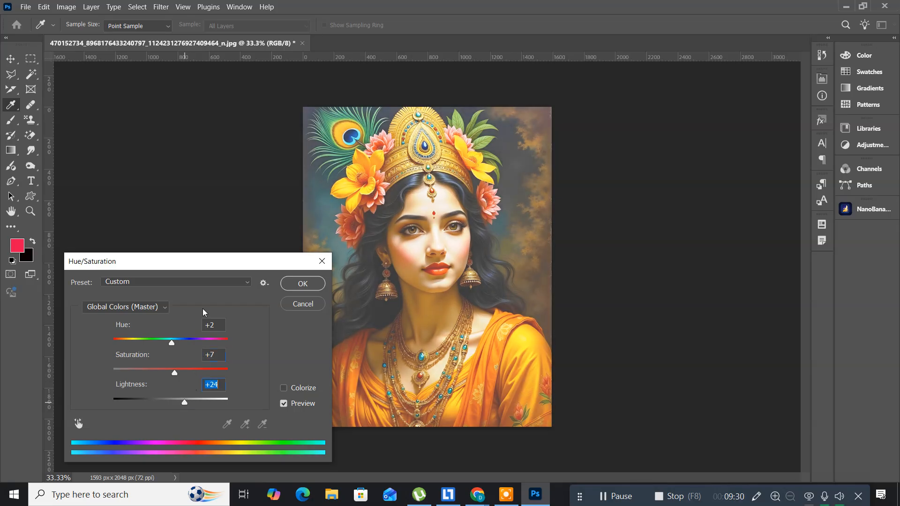
left_click(294, 305)
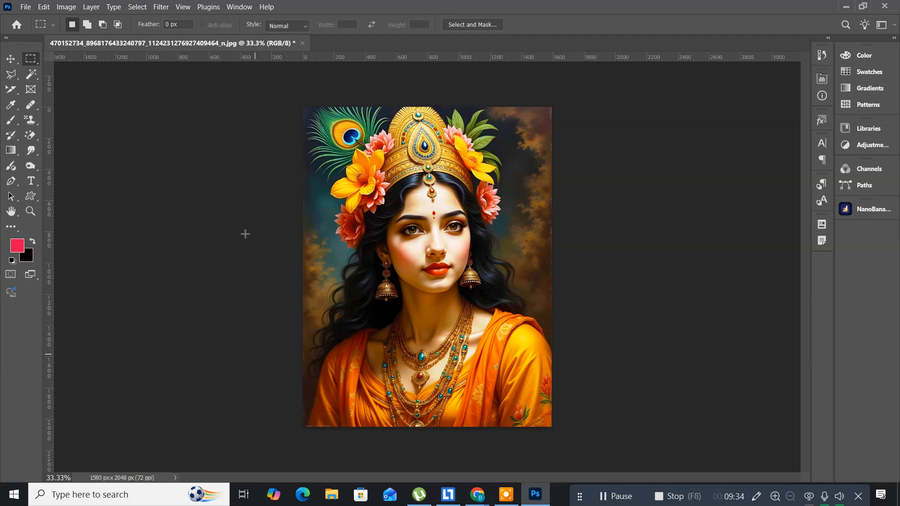
left_click(66, 8)
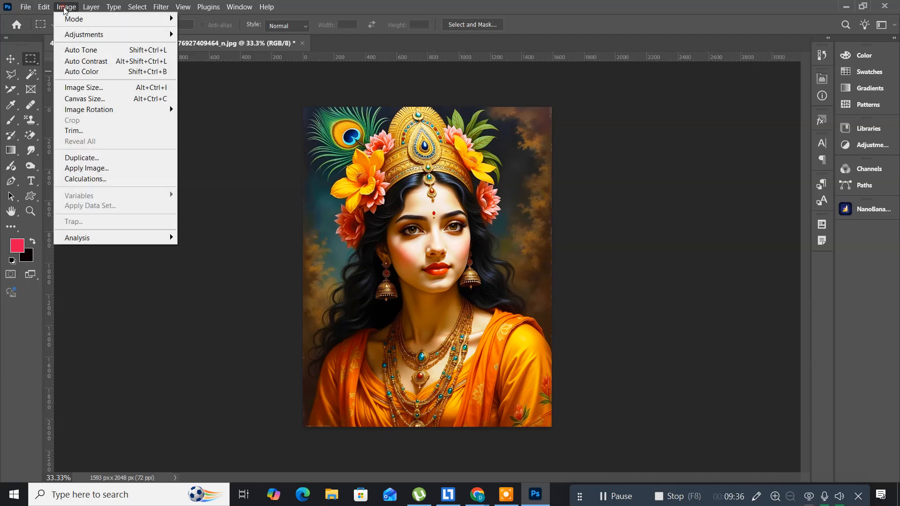
mouse_move(128, 36)
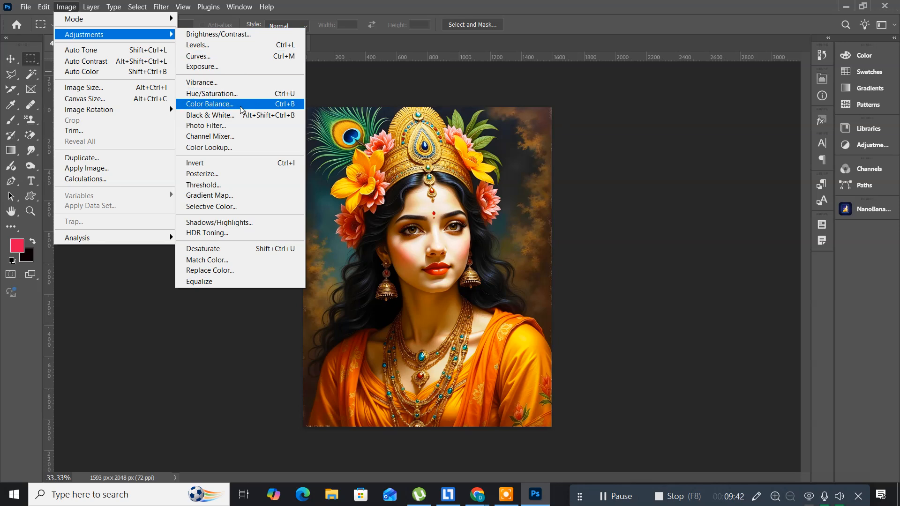
left_click(289, 9)
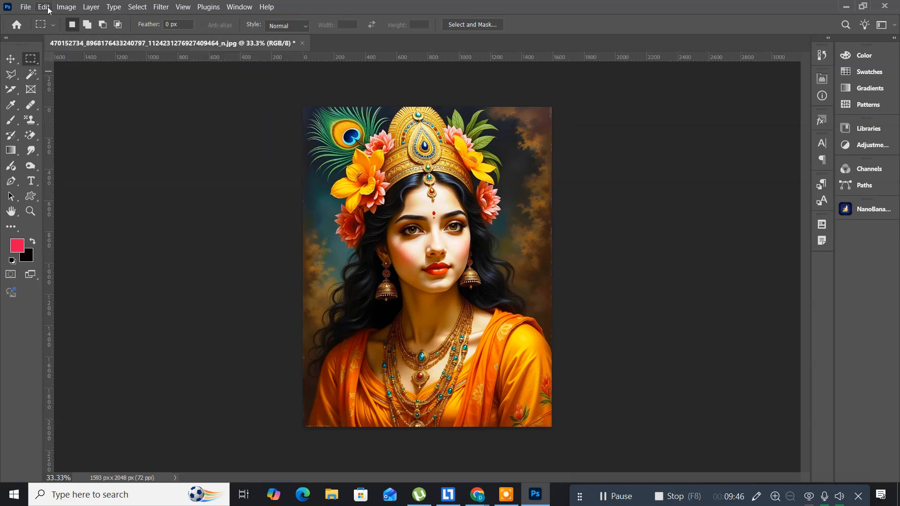
Start opening another image and browse to the stils folder inside photoshopallimages on New Volume (D:)
left_click(22, 6)
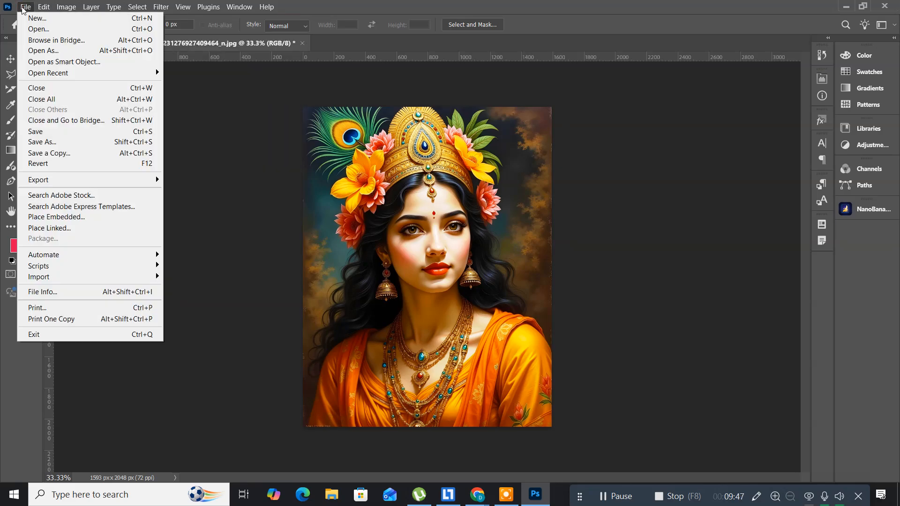
left_click(36, 29)
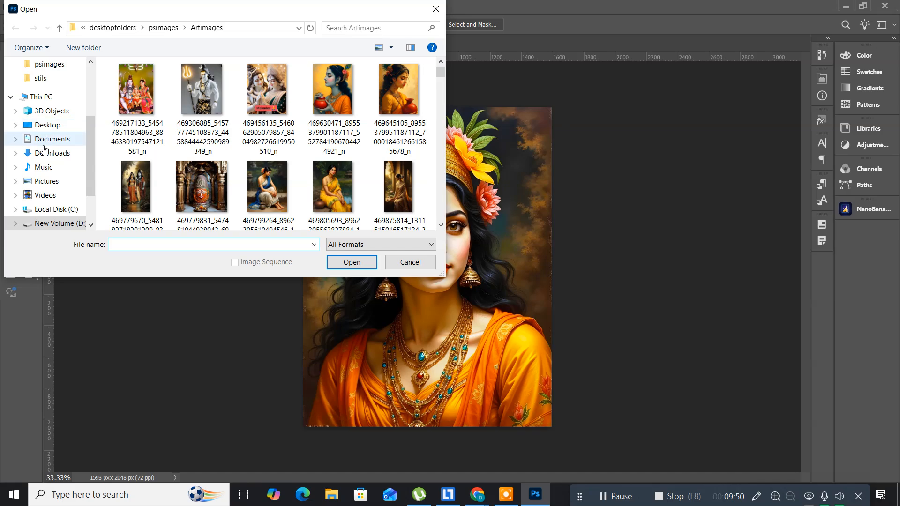
scroll(47, 181, "down", 2)
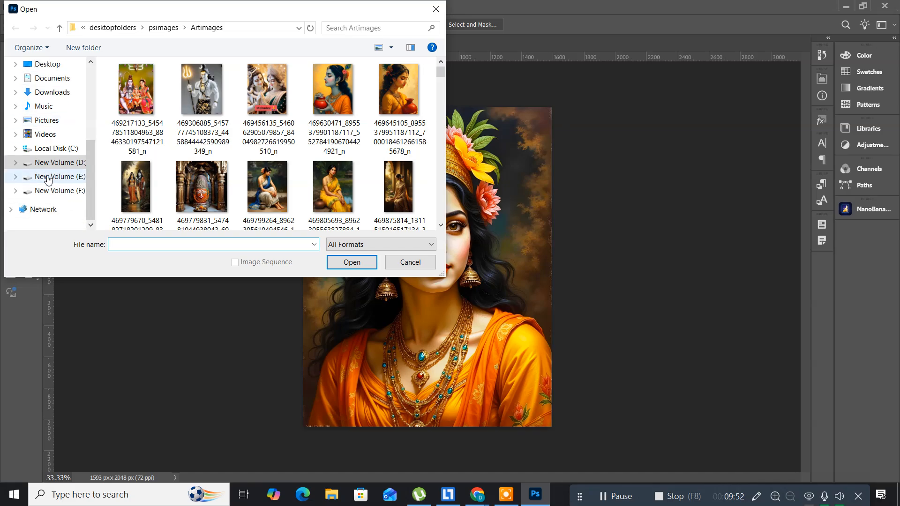
left_click(45, 162)
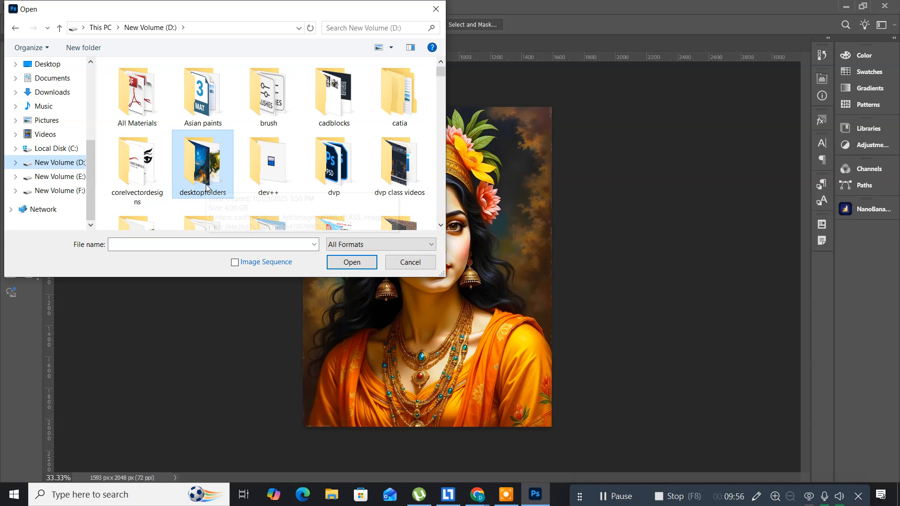
scroll(206, 186, "down", 3)
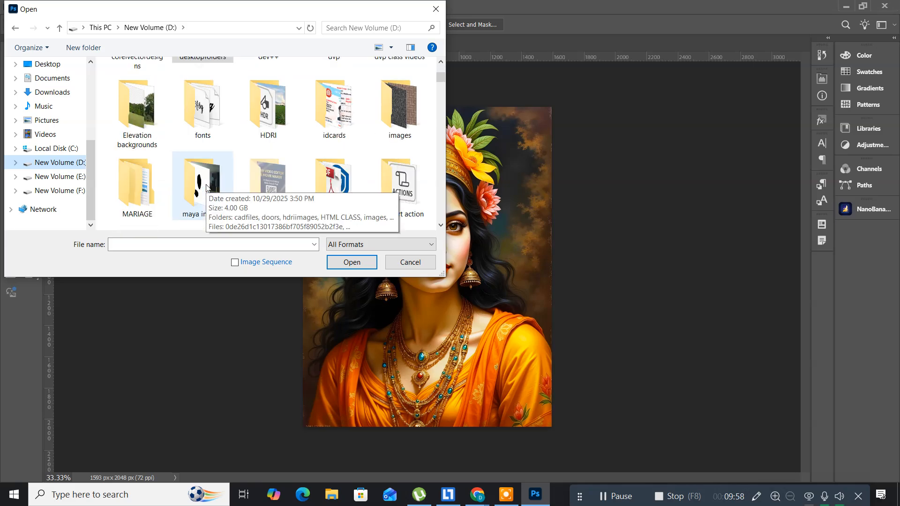
scroll(215, 171, "down", 2)
double_click(214, 172)
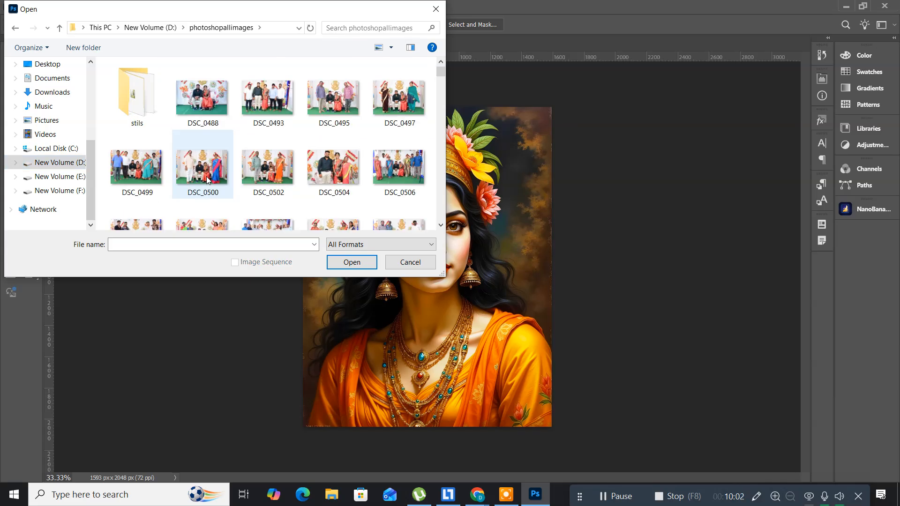
double_click(120, 88)
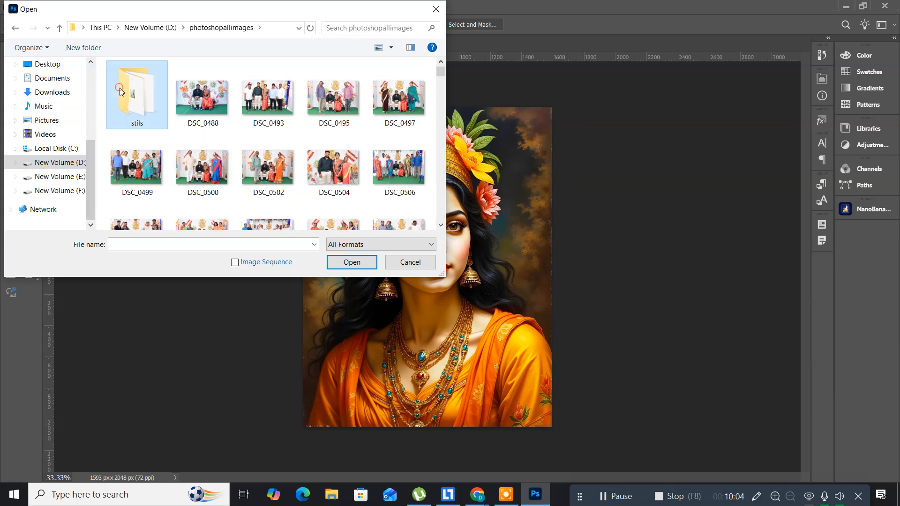
Open the couple photo DSC06628 from the stils folder
scroll(275, 178, "down", 8)
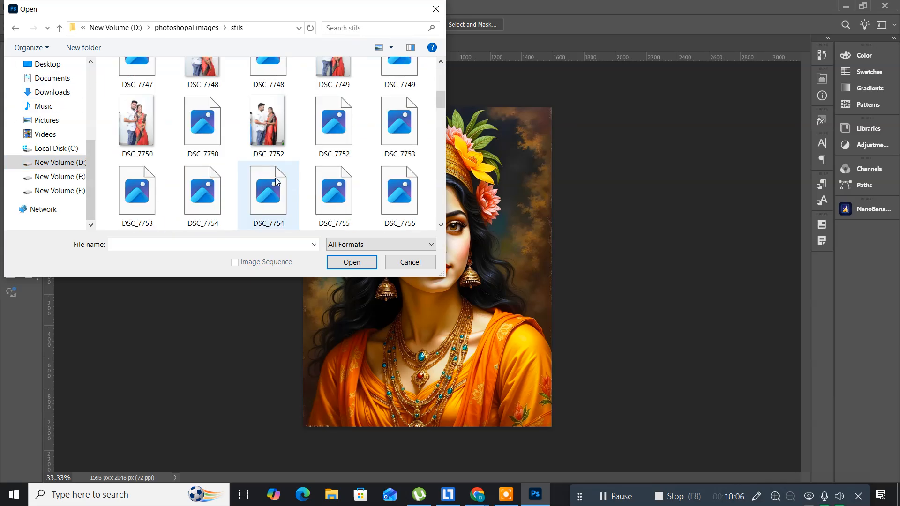
scroll(275, 178, "down", 3)
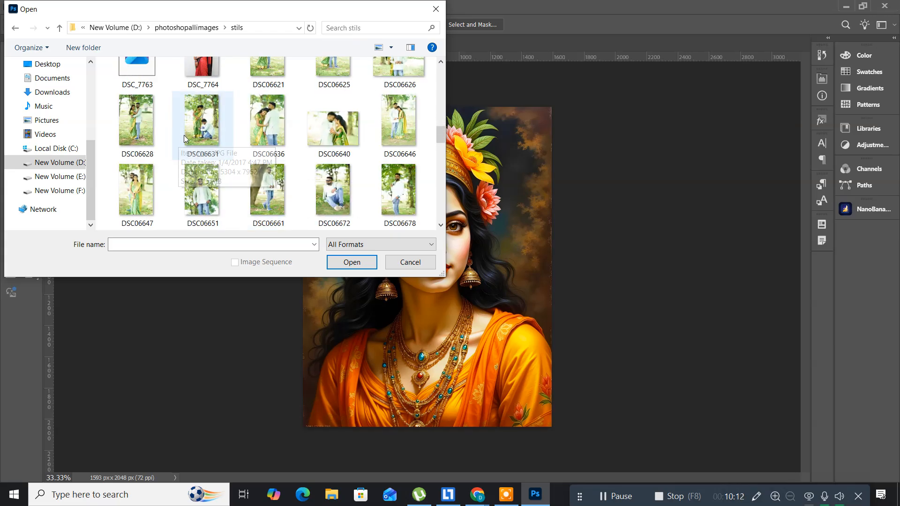
left_click(134, 118)
double_click(133, 117)
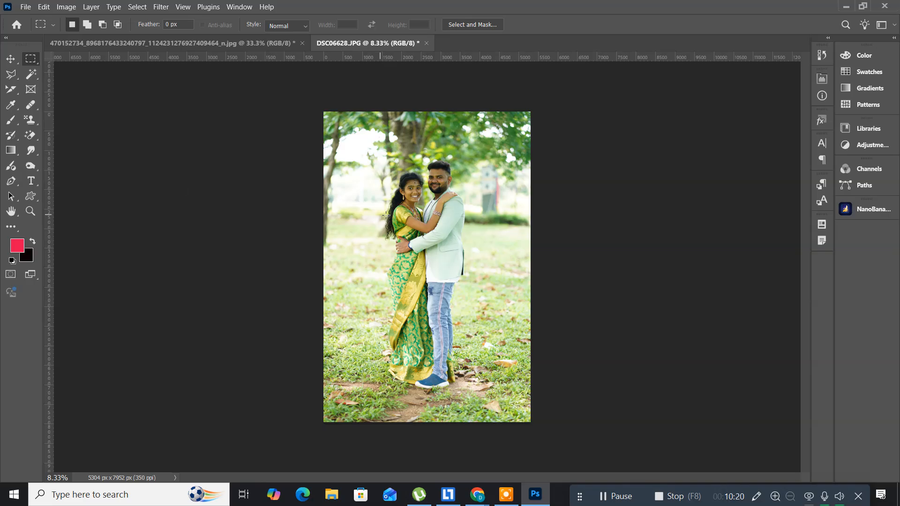
Start a Color Balance adjustment on the couple photo and set the midtones' Magenta to Green value to -35
left_click(29, 210)
left_click_drag(430, 183, 471, 209)
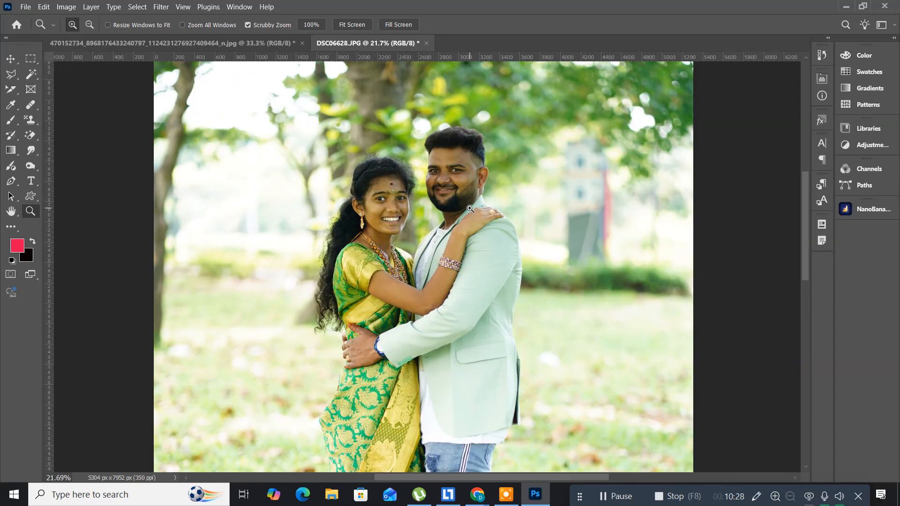
left_click(67, 7)
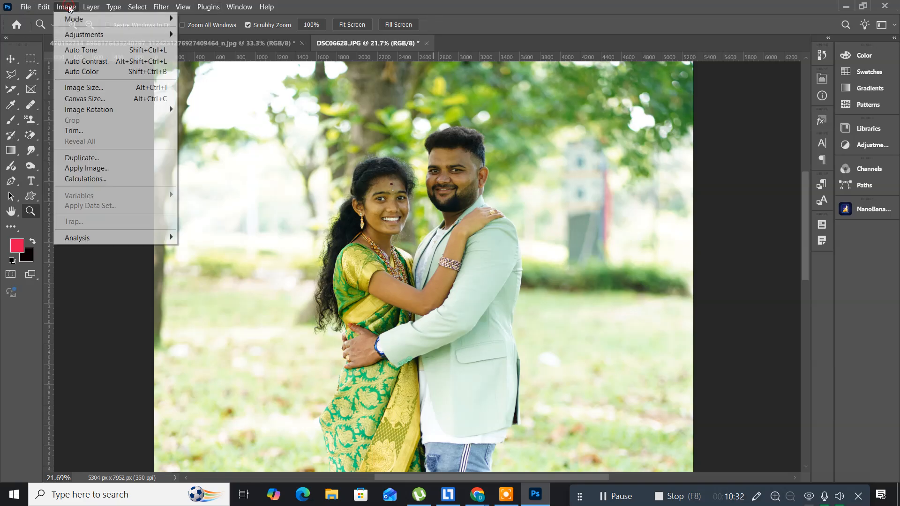
mouse_move(74, 36)
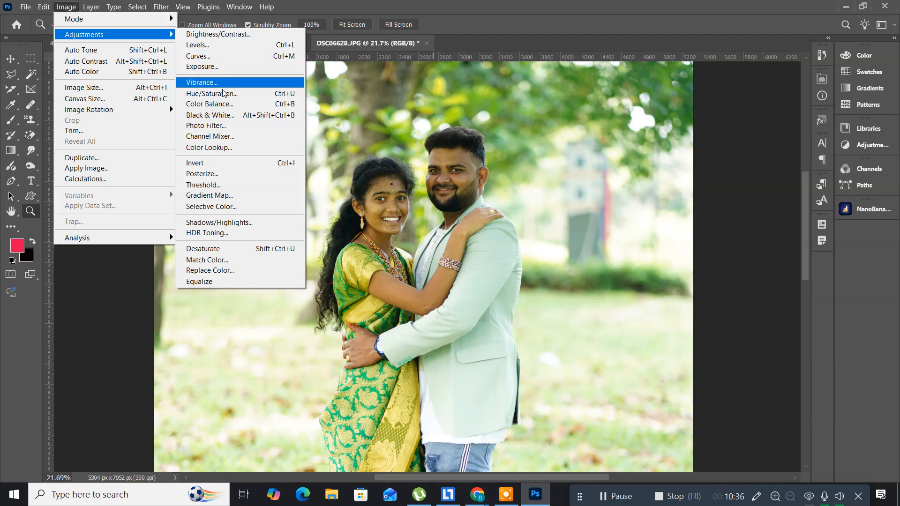
left_click(217, 105)
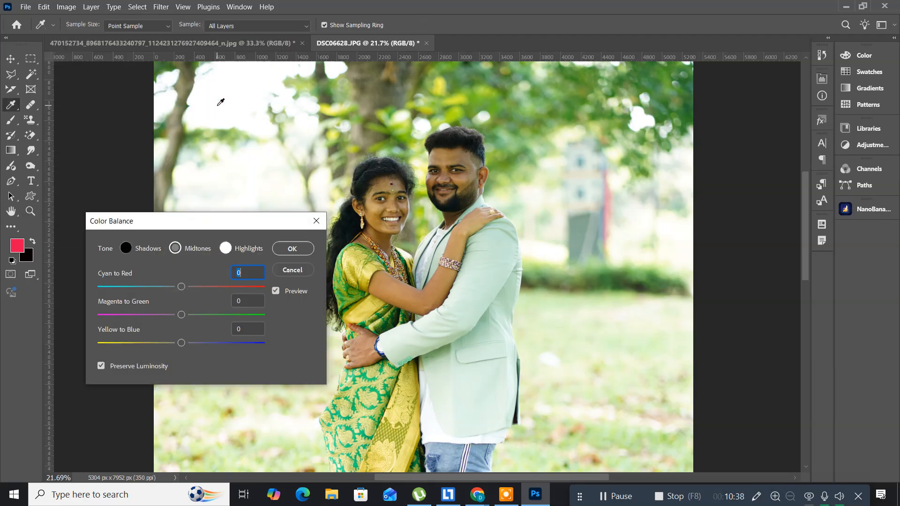
left_click_drag(168, 221, 146, 177)
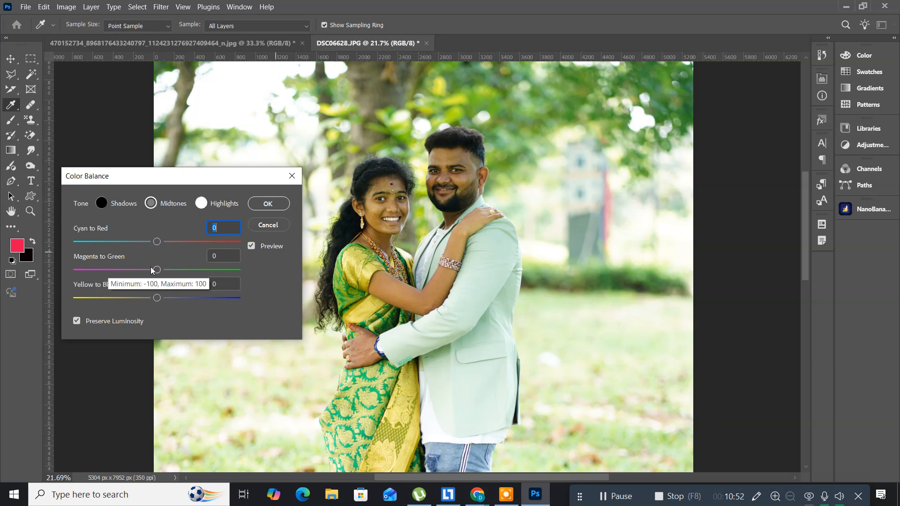
left_click_drag(154, 269, 125, 271)
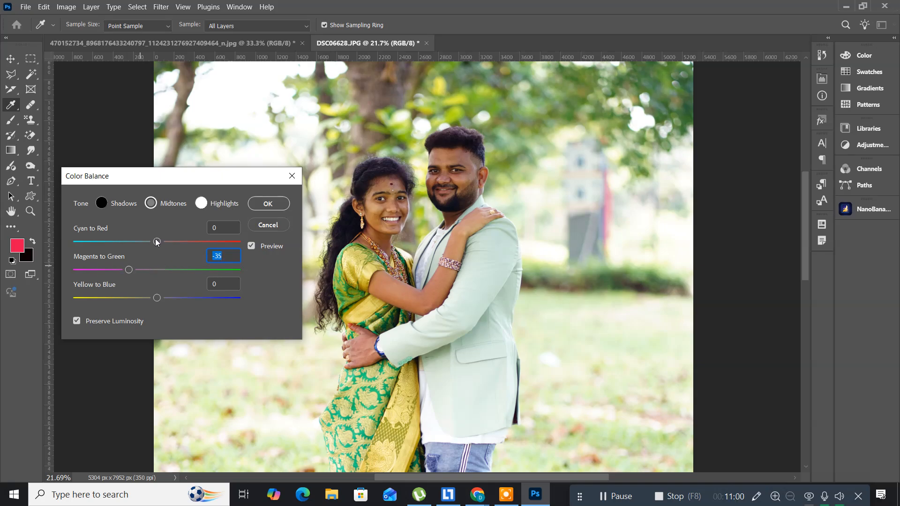
Shift the midtones slightly toward red and toward blue, and apply the Color Balance adjustment
left_click_drag(157, 242, 163, 244)
left_click_drag(158, 299, 165, 297)
left_click(258, 204)
key("z")
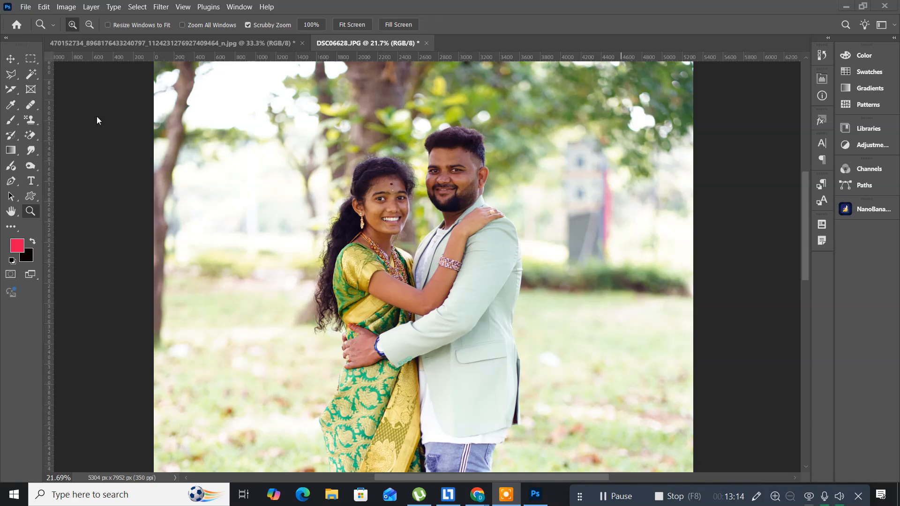
Apply a Black & White adjustment to the couple photo with Greens at -58% and Reds at 117%
left_click(66, 7)
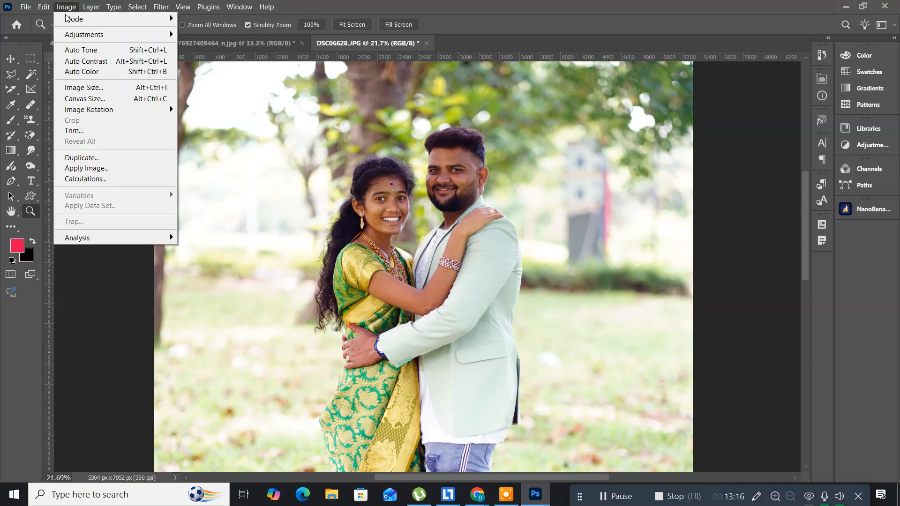
mouse_move(73, 33)
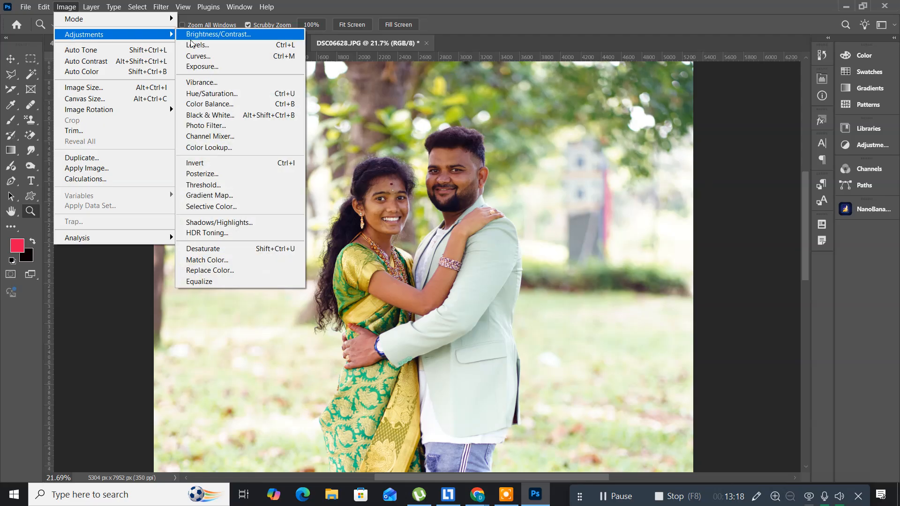
left_click(228, 118)
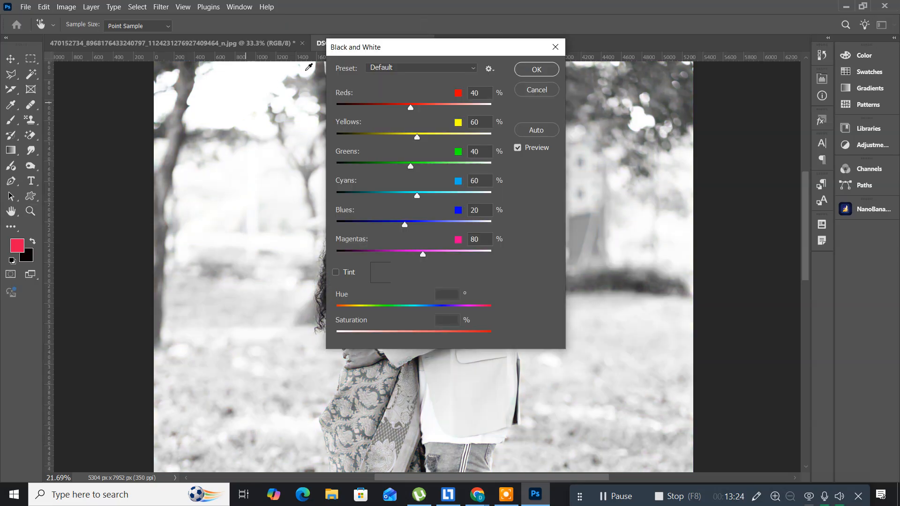
left_click_drag(343, 49, 73, 144)
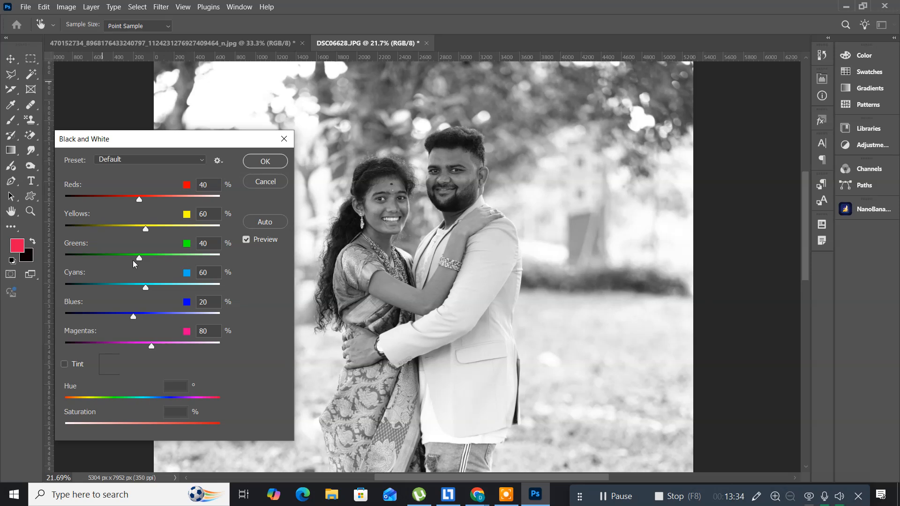
left_click_drag(138, 261, 109, 260)
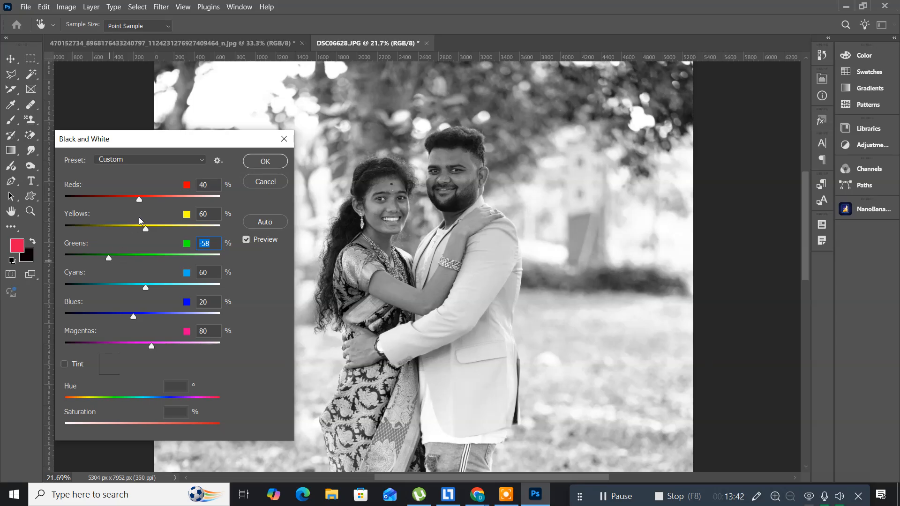
left_click_drag(136, 202, 164, 201)
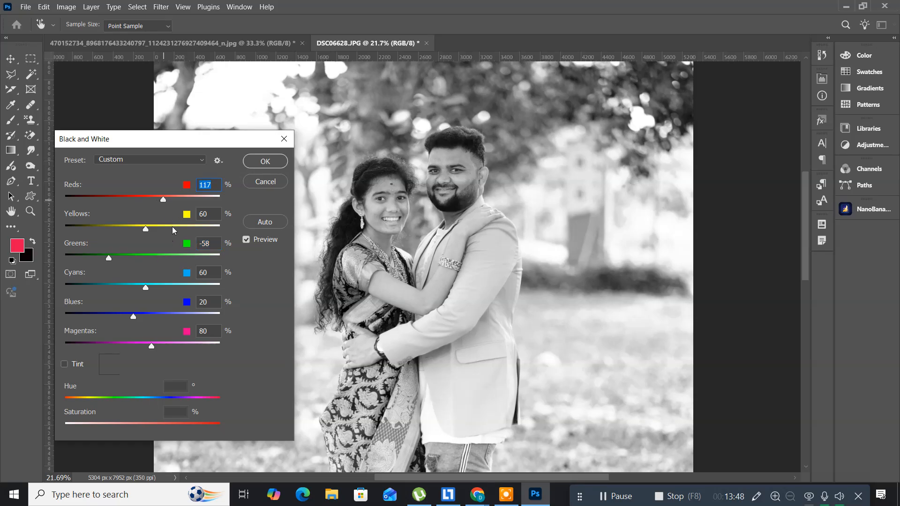
key("z")
left_click(265, 161)
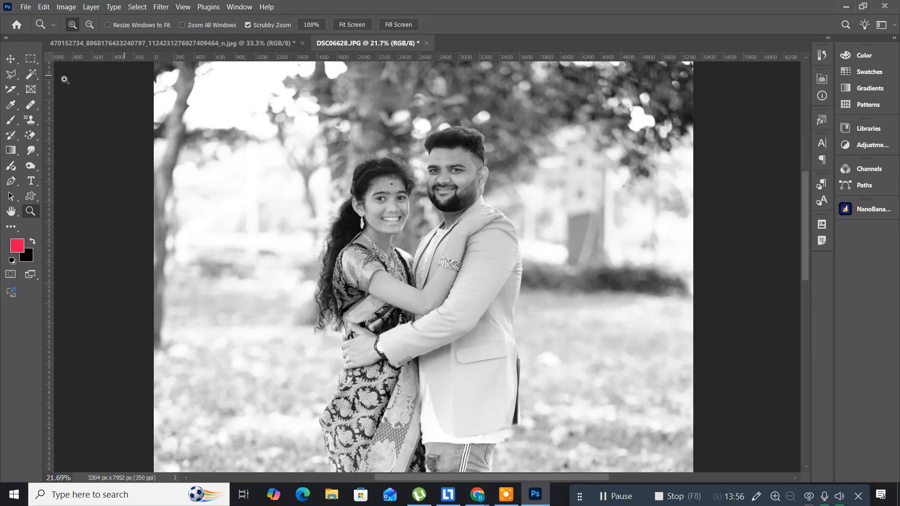
Fade the Black & White adjustment to 73% opacity in Soft Light mode, and undo both the fade and the adjustment
left_click(44, 7)
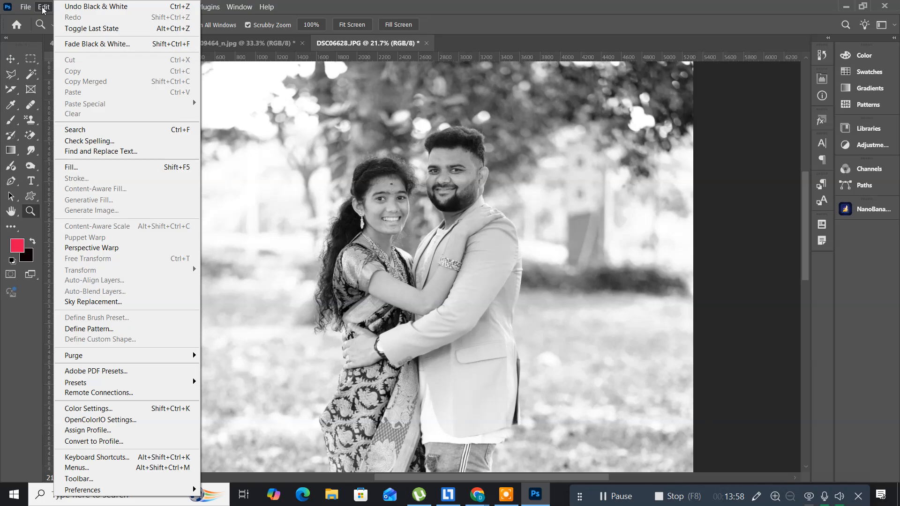
left_click(81, 43)
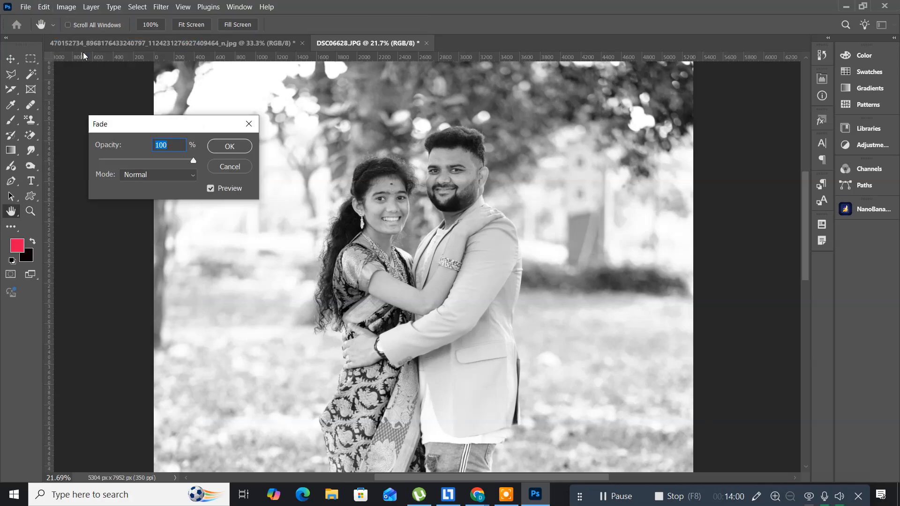
left_click(181, 172)
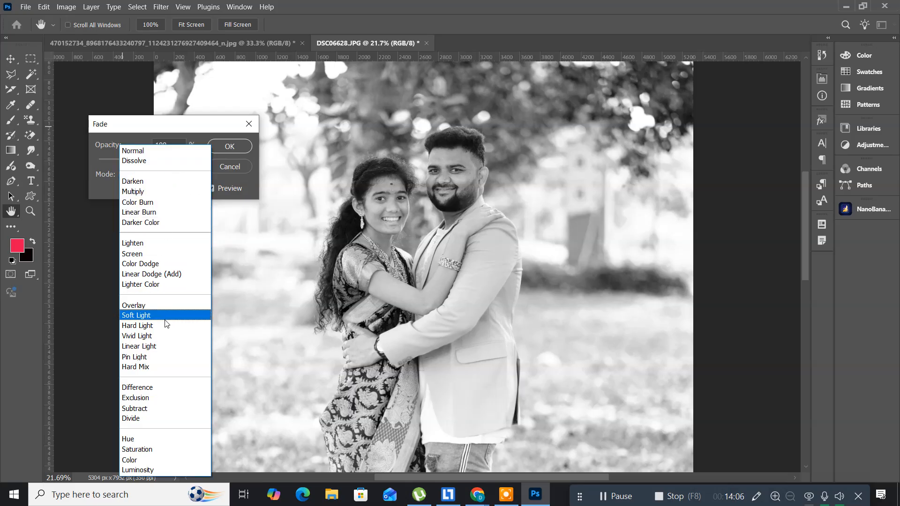
left_click(155, 313)
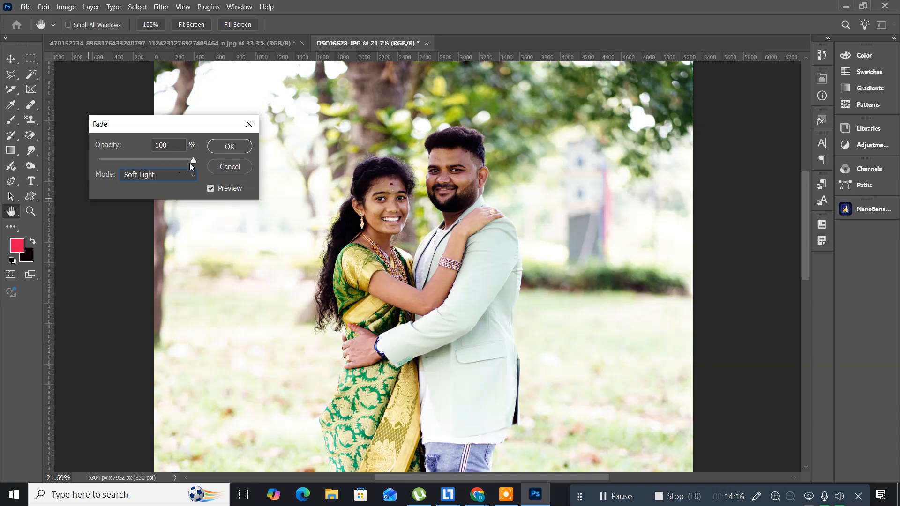
left_click(190, 161)
left_click_drag(171, 163, 168, 165)
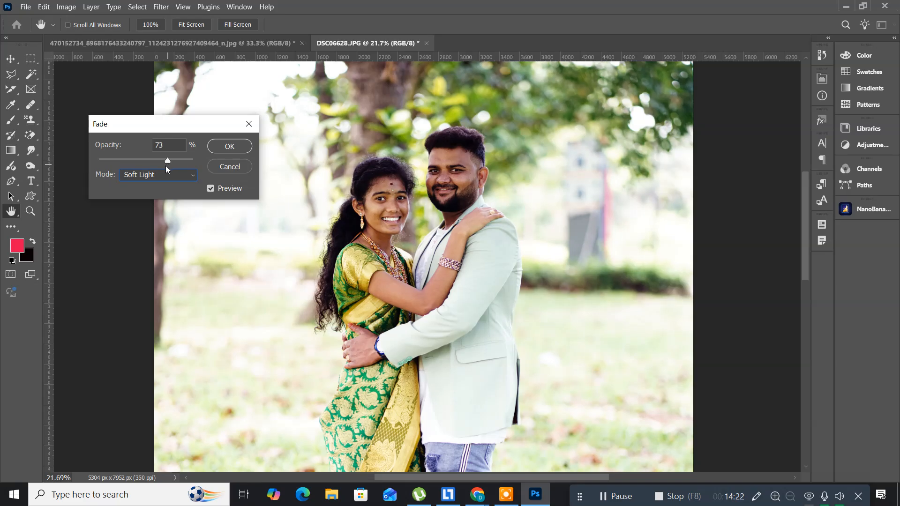
left_click(222, 146)
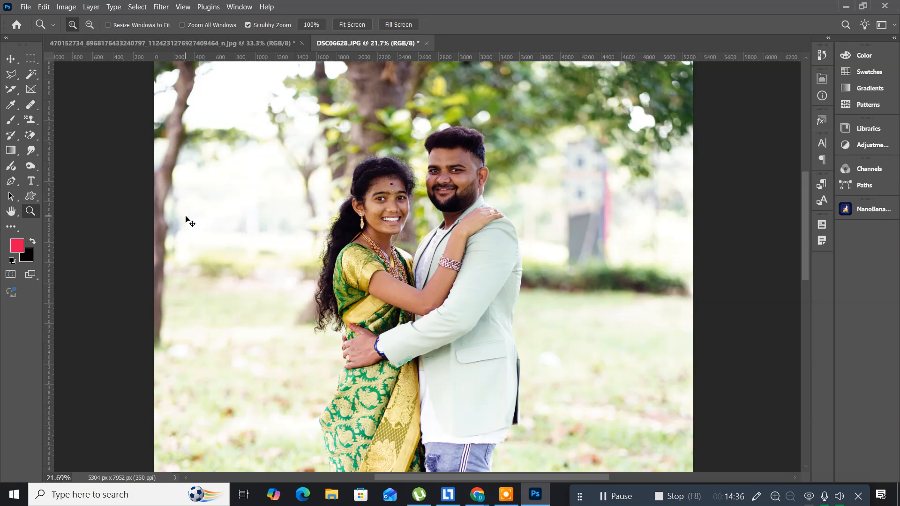
key("ctrl+z")
key("ctrl+z")
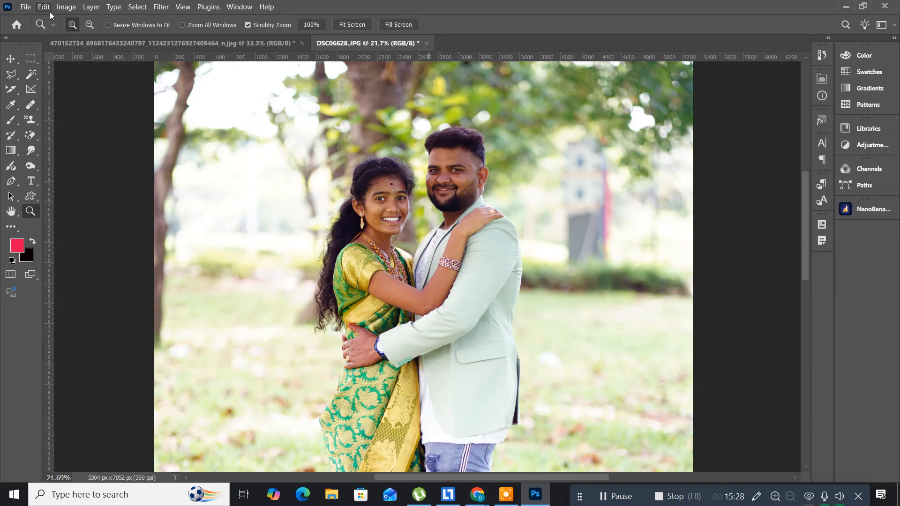
Apply a Photo Filter to the couple photo using the Blue filter with a slightly increased density
left_click(64, 6)
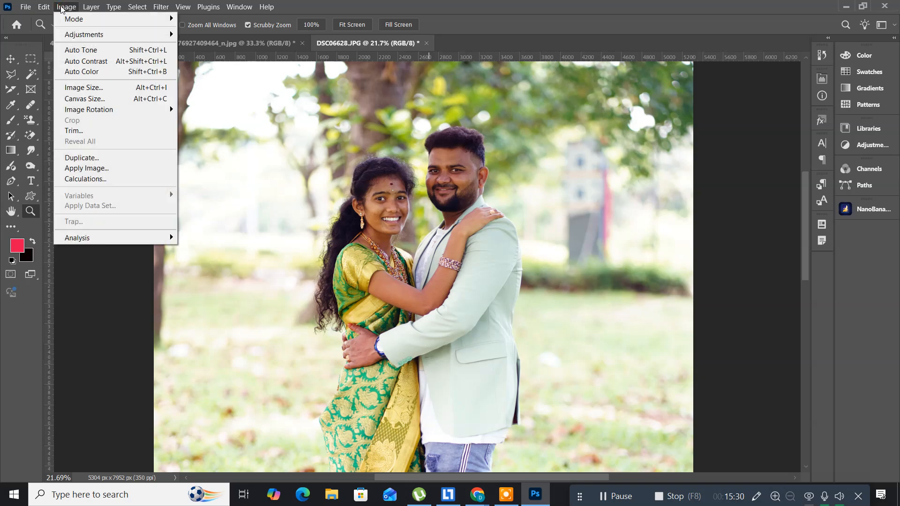
mouse_move(84, 40)
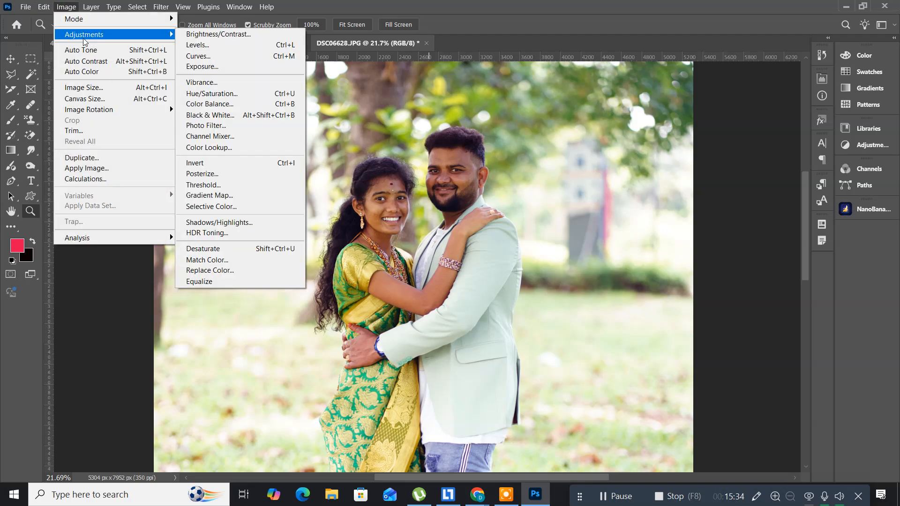
left_click(211, 125)
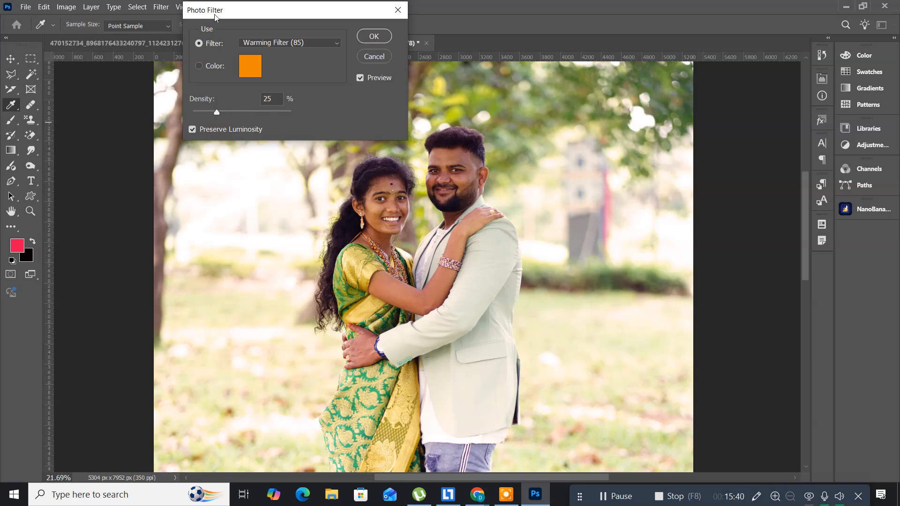
left_click_drag(227, 16, 90, 50)
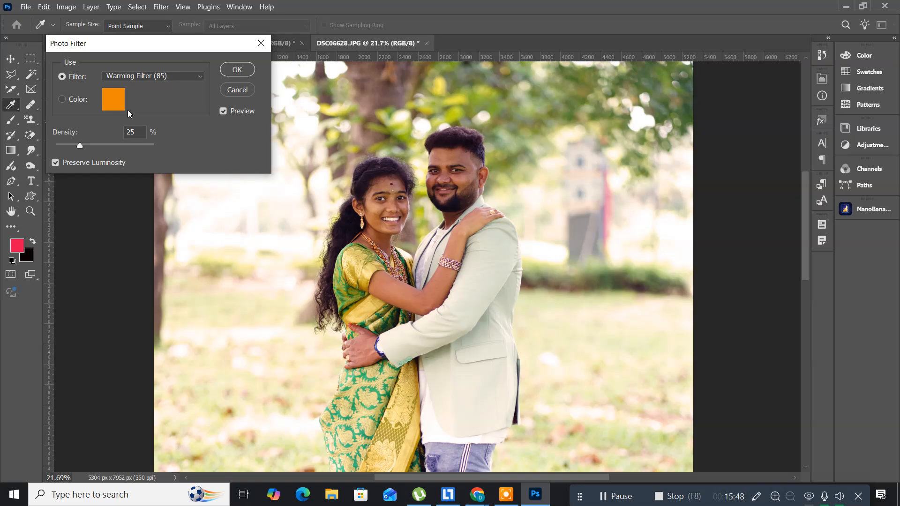
left_click(179, 76)
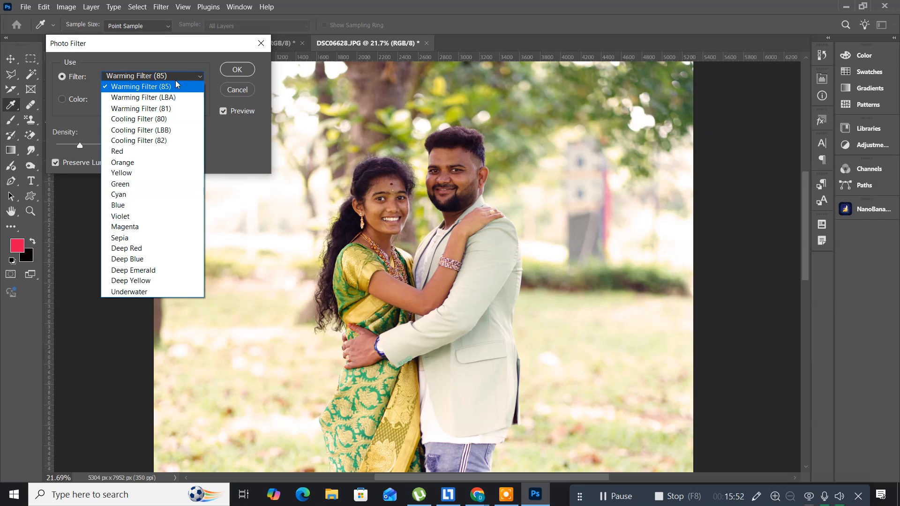
left_click(135, 205)
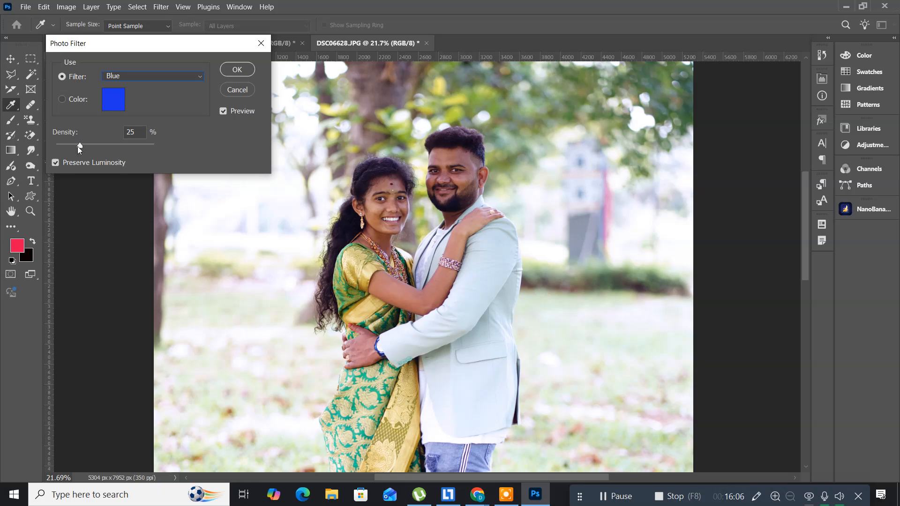
left_click_drag(78, 146, 84, 145)
left_click(236, 69)
key("z")
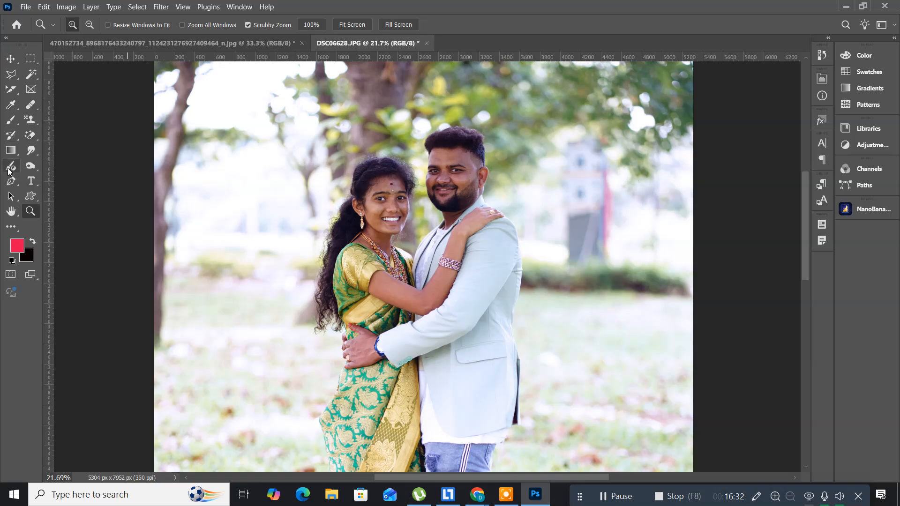
Choose the History Brush tool and enlarge its brush size to 1100
left_click(9, 137)
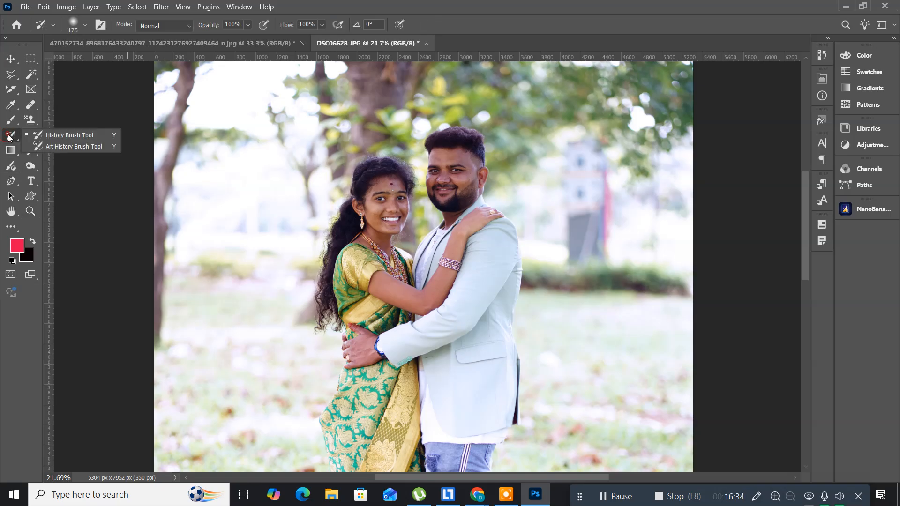
left_click(49, 135)
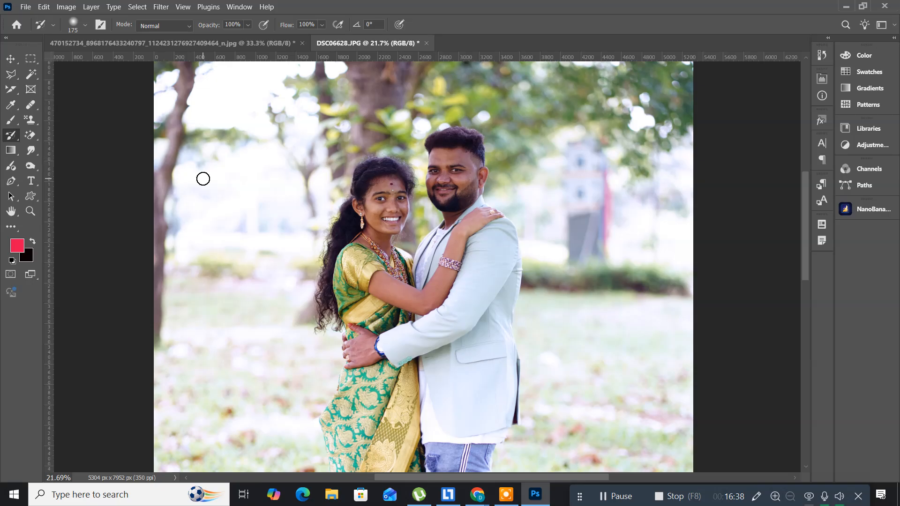
key("bracketright")
key("bracketright")
key("bracketright")
key("bracketright")
key("bracketright")
key("bracketright")
key("bracketright")
key("bracketright")
key("bracketright")
key("bracketright")
key("bracketright")
Try the Channel Mixer adjustment on the couple photo, switching between the green and blue output channels, and cancel it
left_click(62, 9)
mouse_move(90, 35)
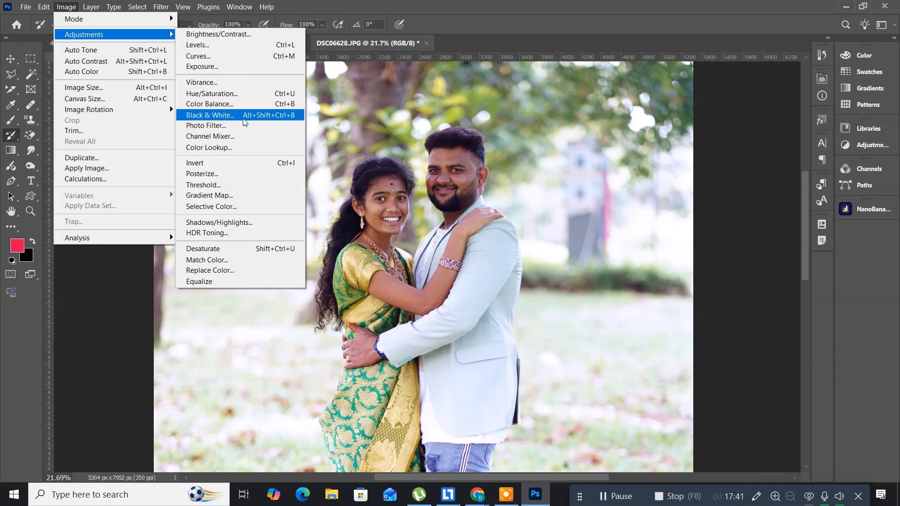
left_click(239, 137)
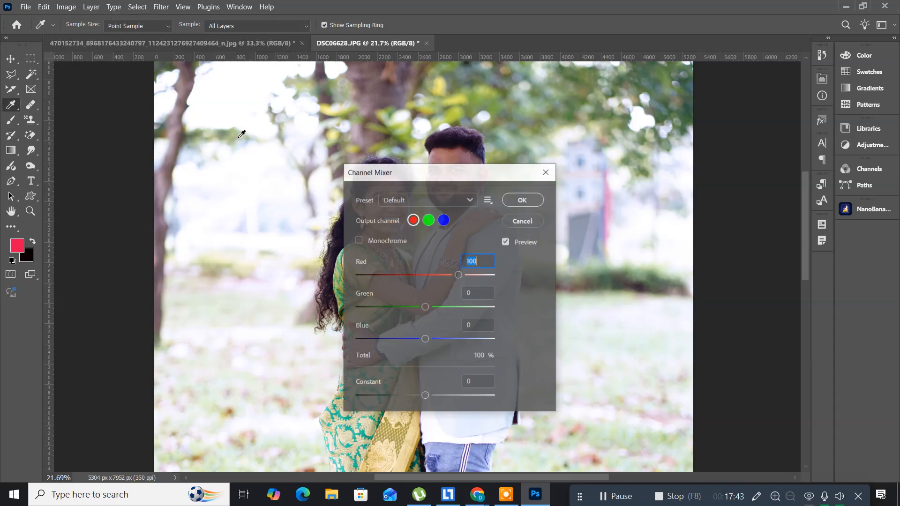
left_click_drag(428, 178, 162, 146)
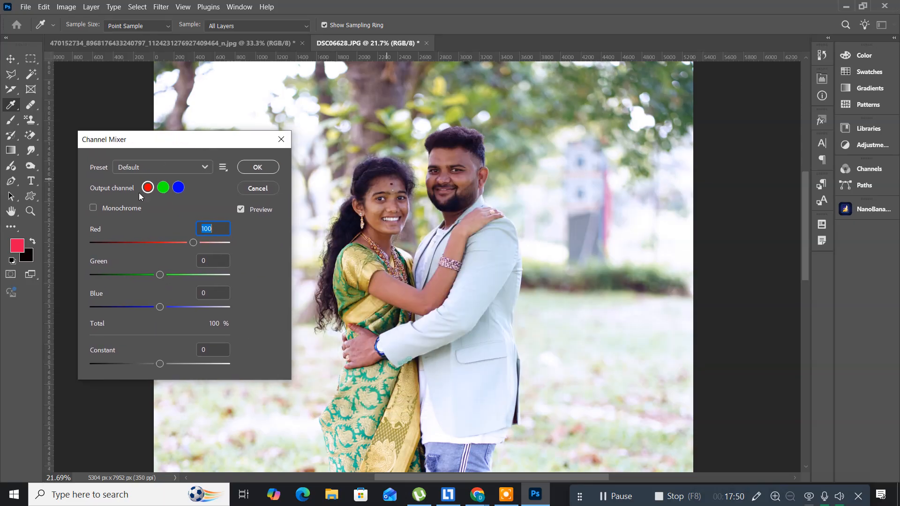
left_click(162, 188)
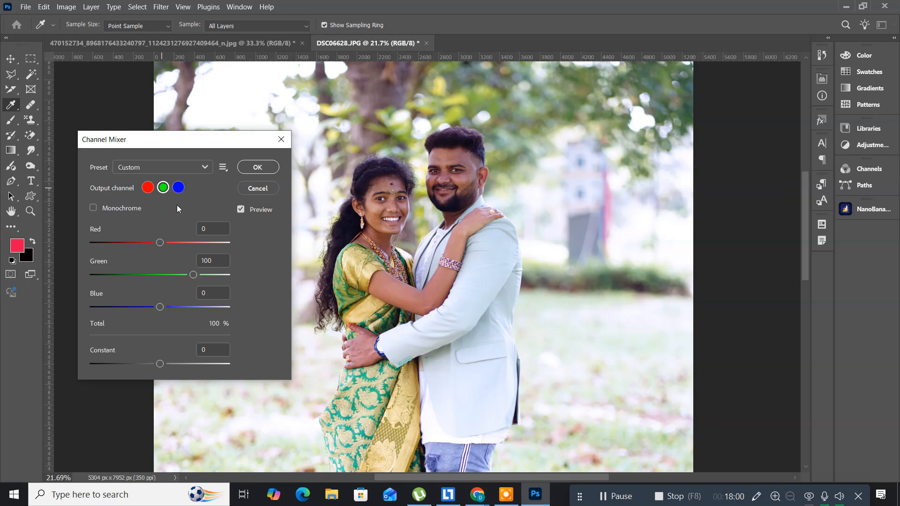
left_click(179, 189)
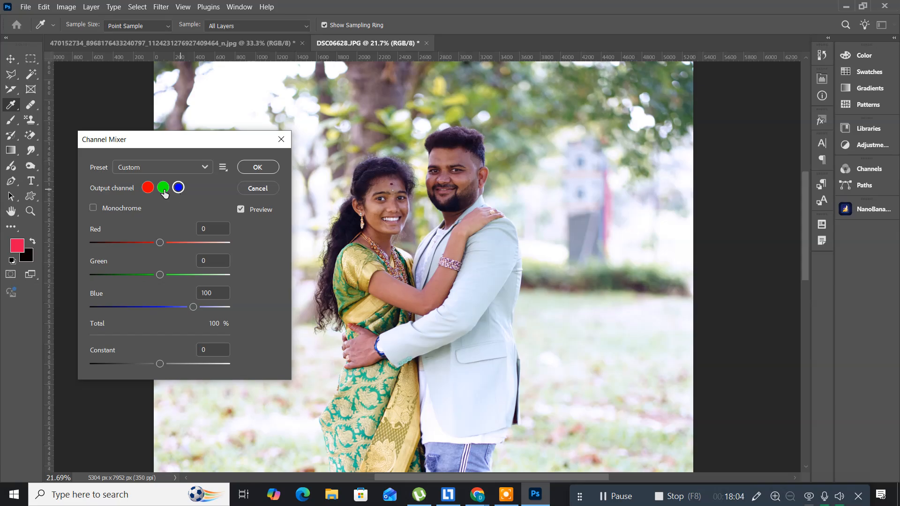
left_click(163, 188)
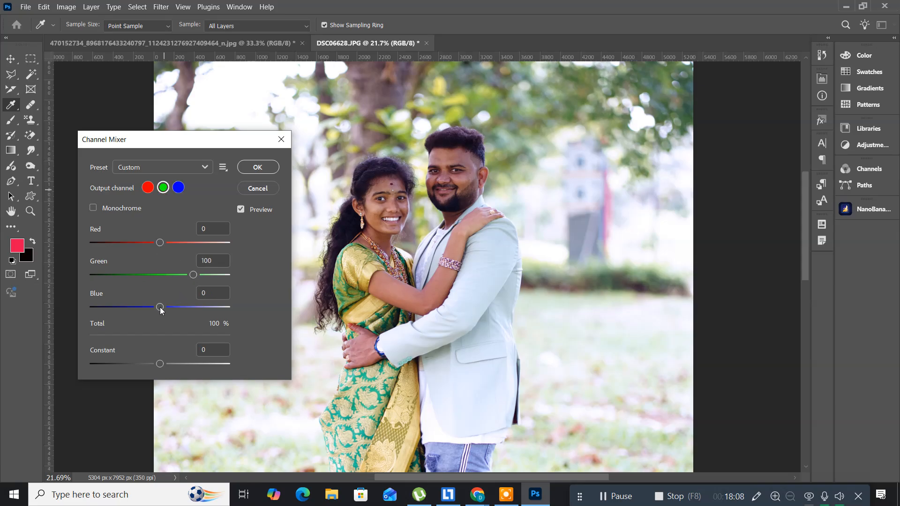
mouse_move(161, 306)
left_mouse_down()
mouse_move(151, 308)
mouse_move(160, 309)
left_mouse_up()
mouse_move(161, 362)
left_mouse_down()
mouse_move(173, 365)
mouse_move(162, 365)
left_mouse_up()
left_click(247, 188)
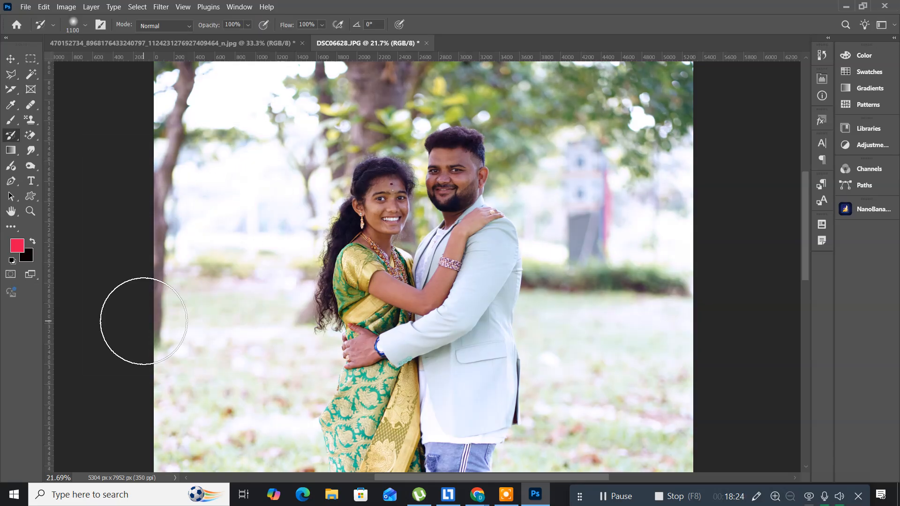
Try a Color Lookup adjustment with the 2Strip.look 3D LUT on the couple photo, and cancel it
left_click(9, 60)
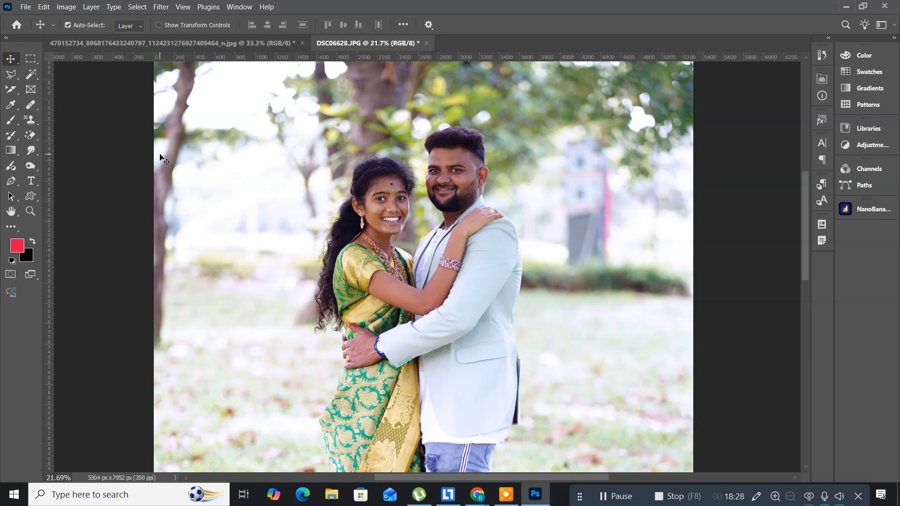
left_click(61, 8)
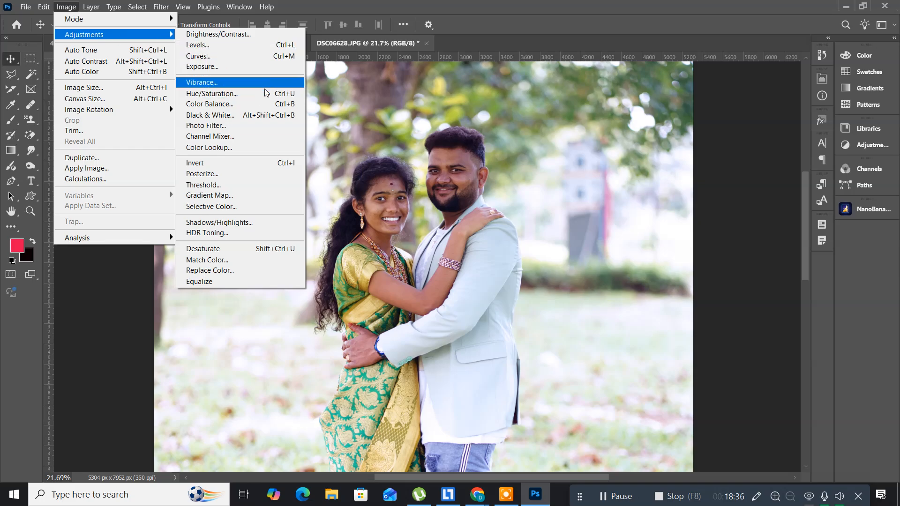
left_click(239, 148)
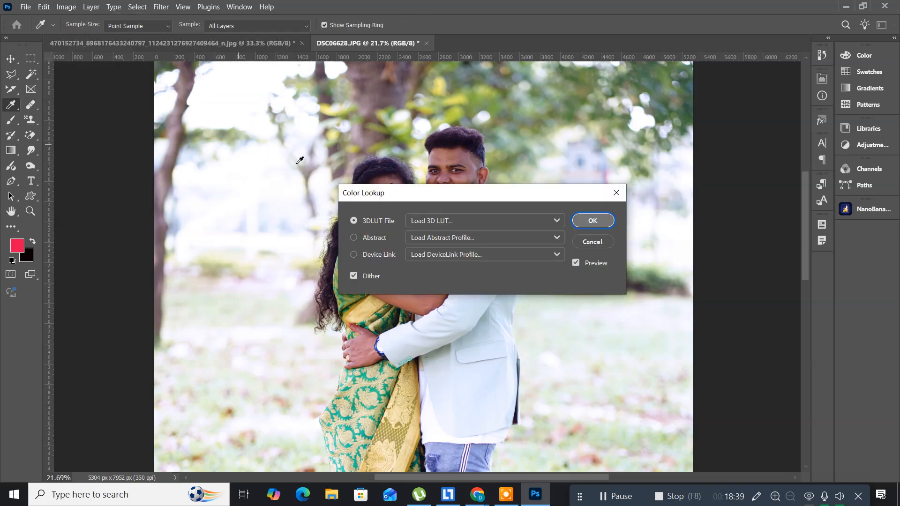
left_click_drag(389, 193, 99, 117)
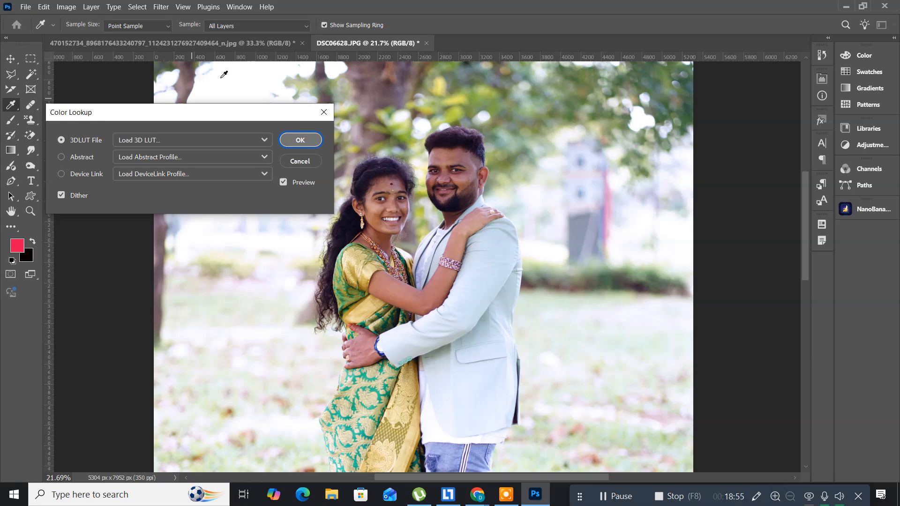
left_click(167, 136)
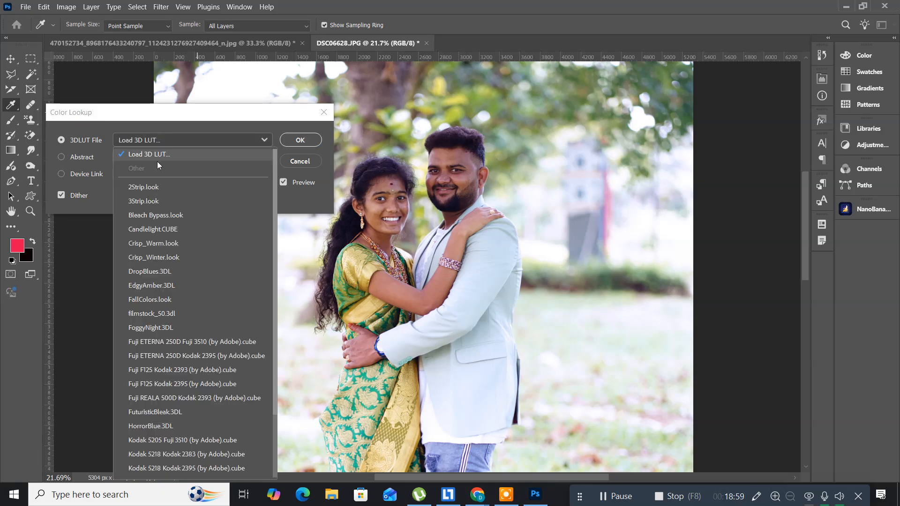
left_click(148, 187)
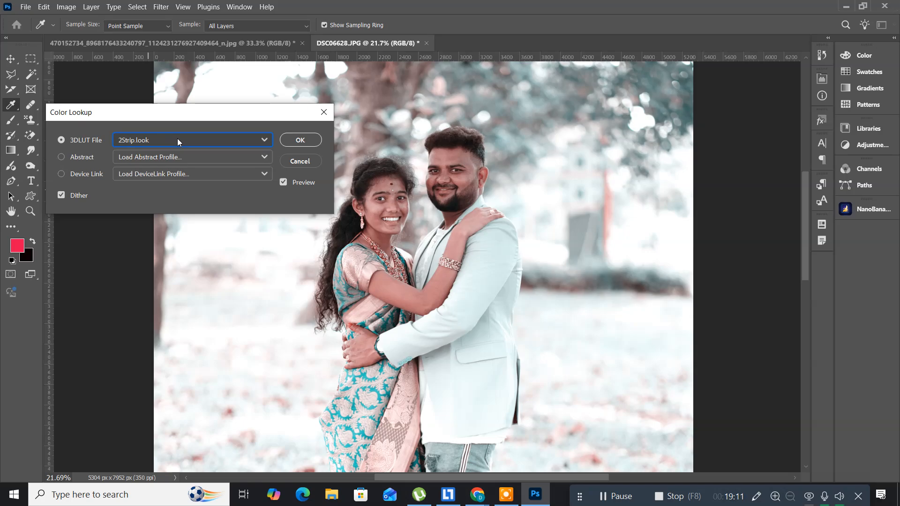
left_click(300, 161)
key("v")
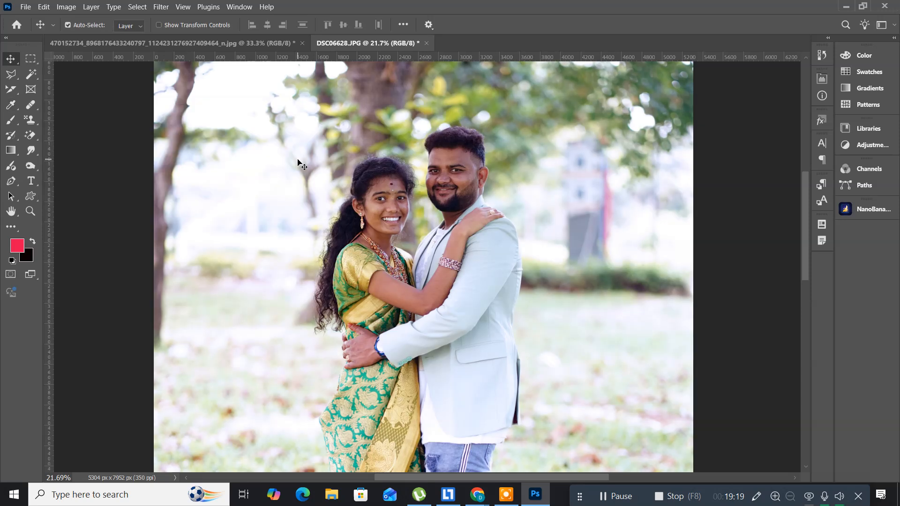
Undo the Photo Filter on the couple photo and start a Color Lookup adjustment with the 2Strip.look 3D LUT
key("ctrl+z")
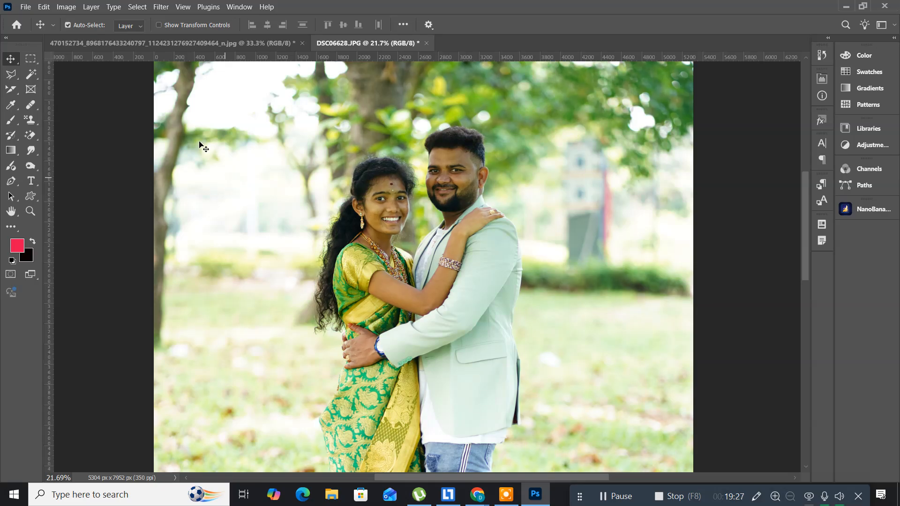
left_click(63, 7)
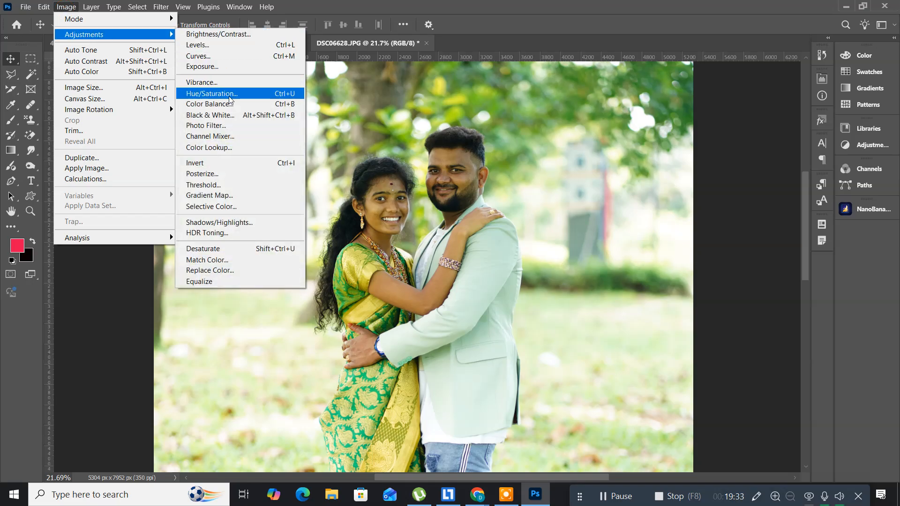
left_click(227, 147)
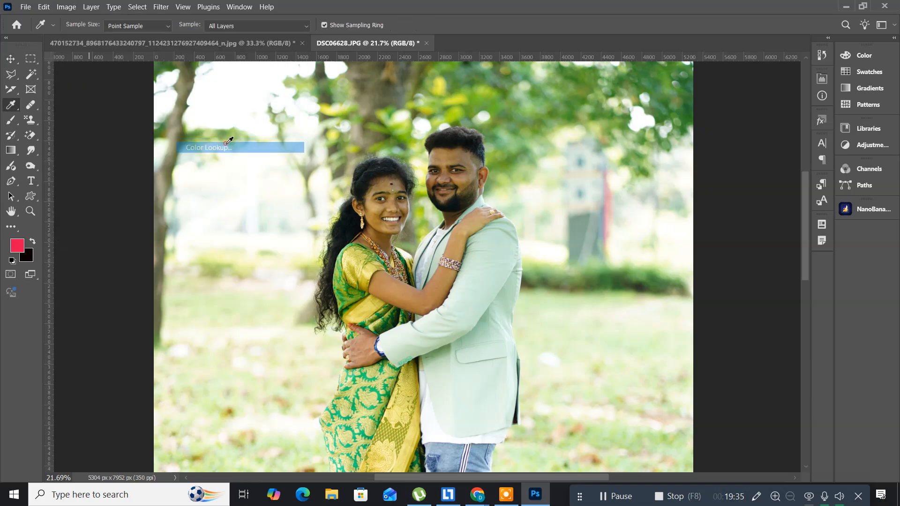
left_click_drag(378, 195, 6, 142)
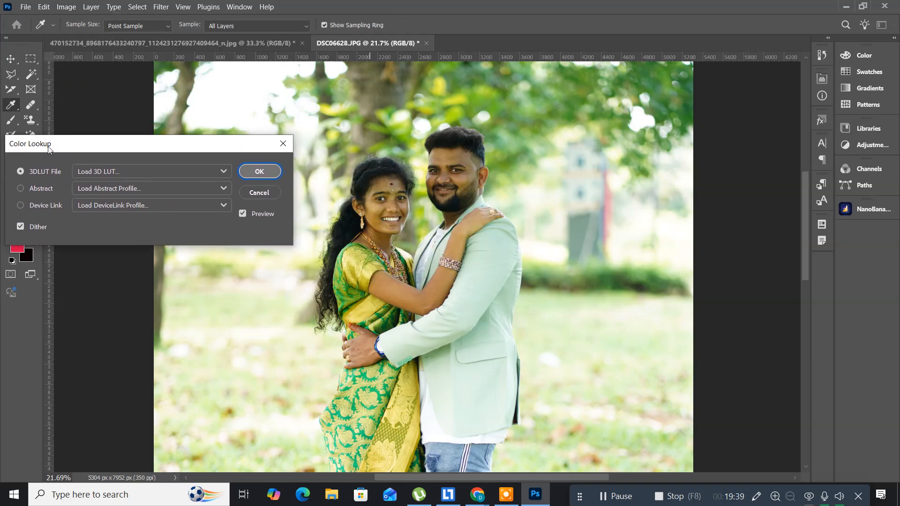
left_click(113, 171)
left_click(109, 217)
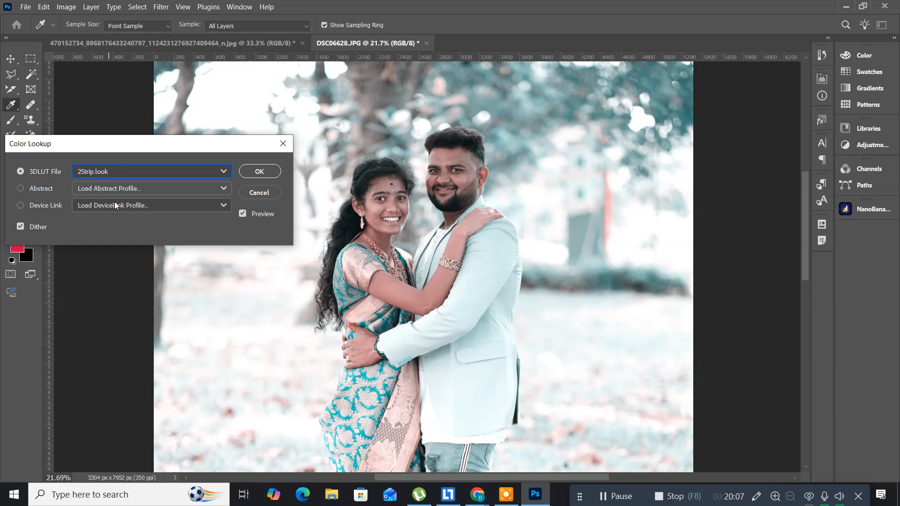
Preview the 3Strip.look, Bleach Bypass.look and Candlelight.CUBE 3D LUTs on the couple photo
left_click(123, 173)
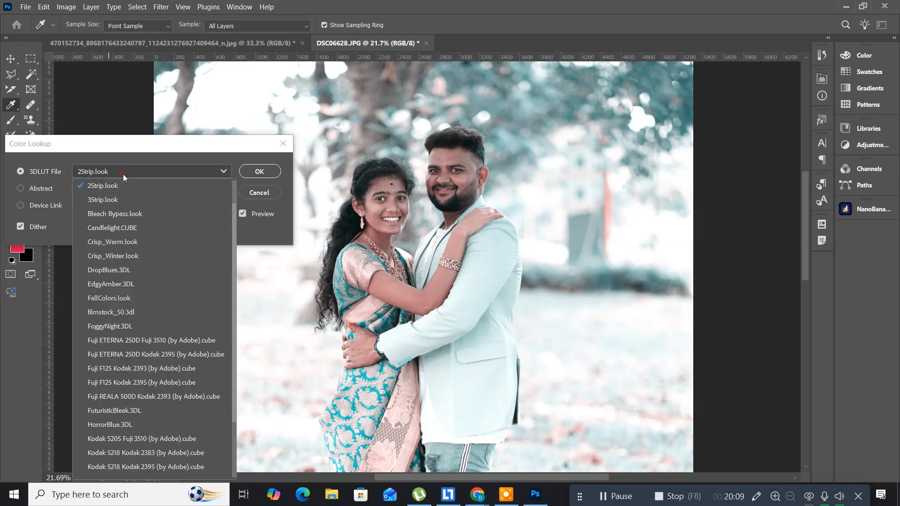
left_click(113, 201)
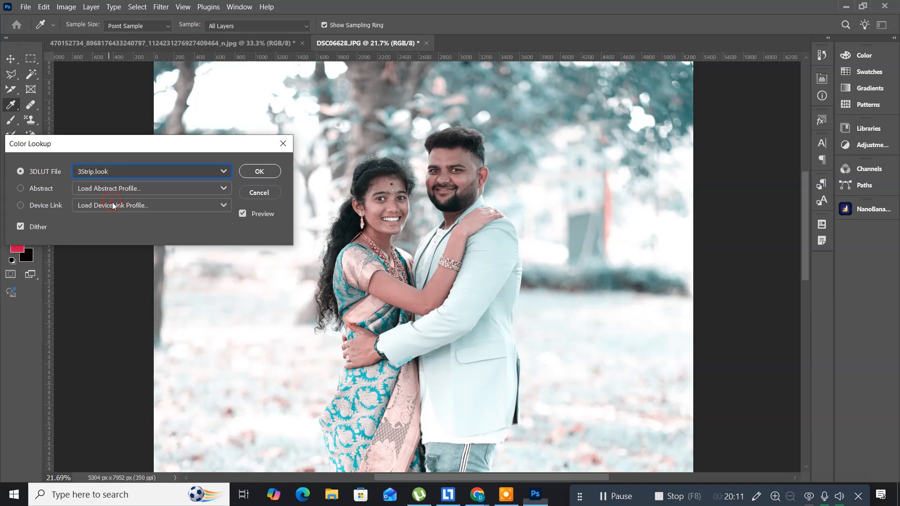
left_click(119, 174)
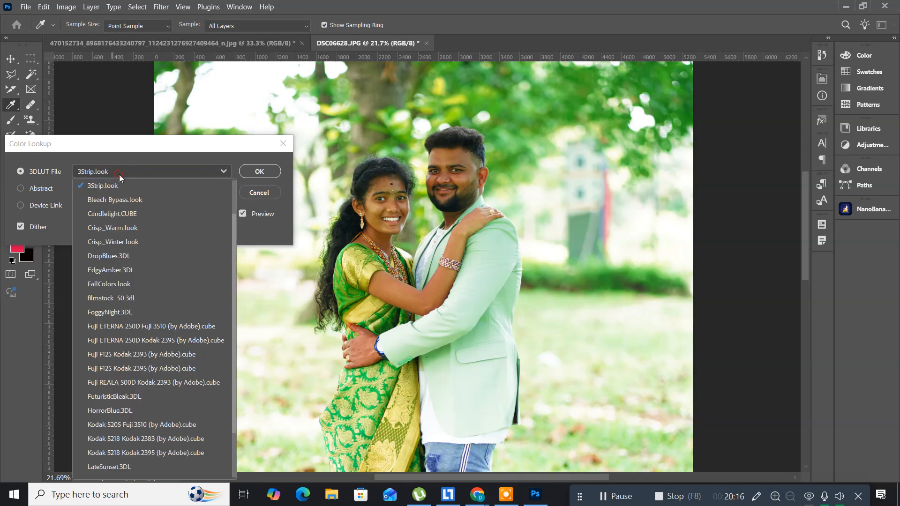
left_click(110, 200)
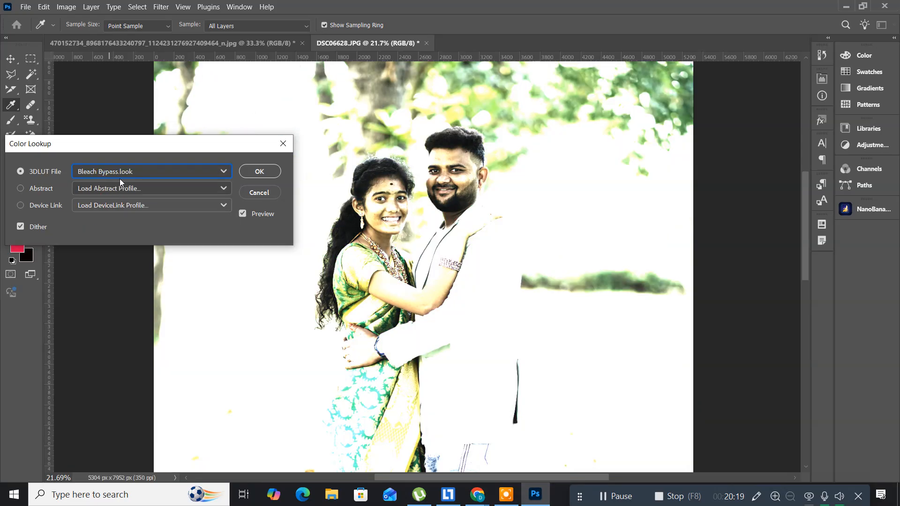
left_click(125, 171)
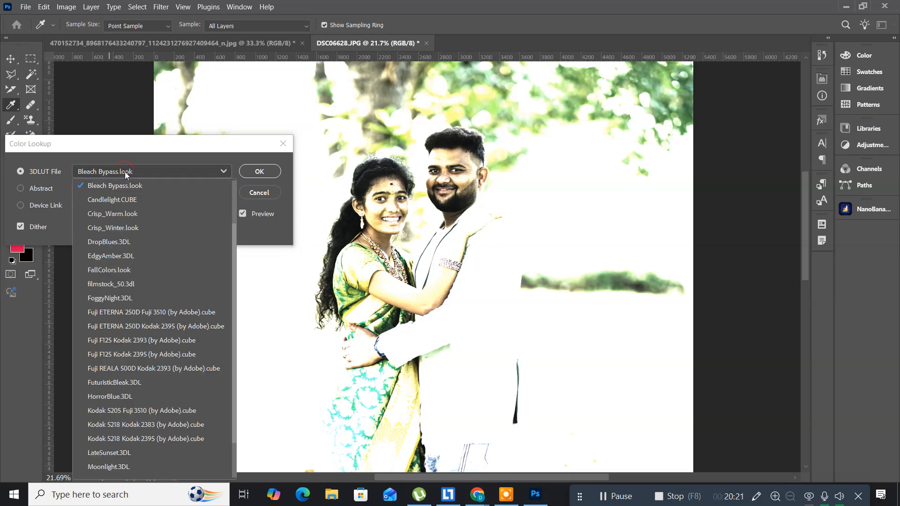
left_click(113, 201)
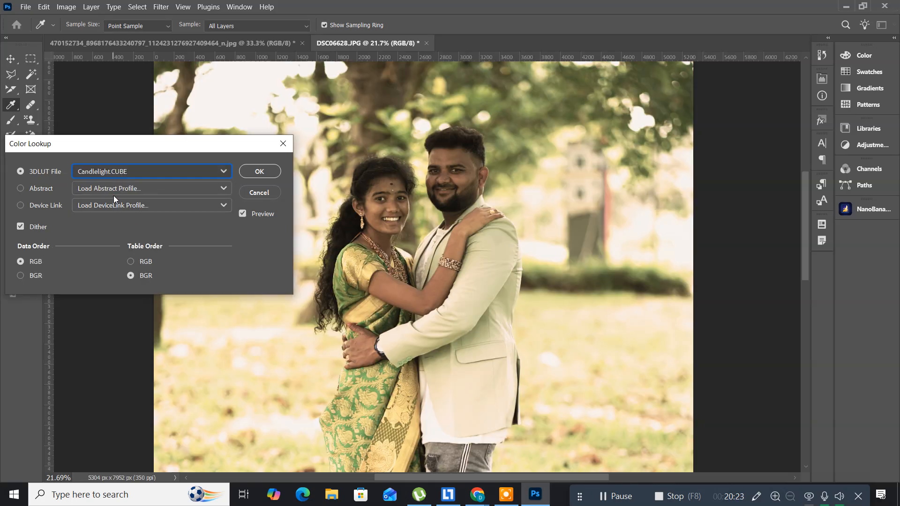
Preview the Crisp_Warm.look, Crisp_Winter.look and EdgyAmber.3DL 3D LUTs on the couple photo
left_click(133, 171)
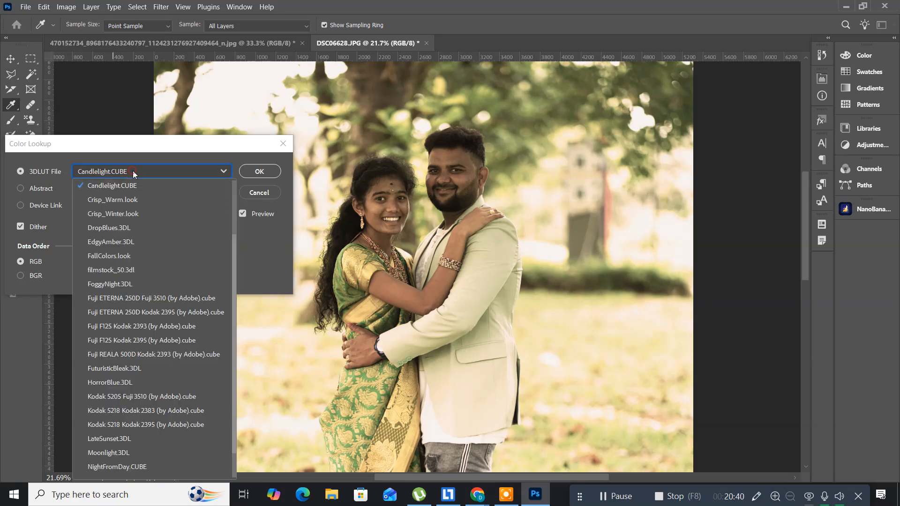
left_click(123, 199)
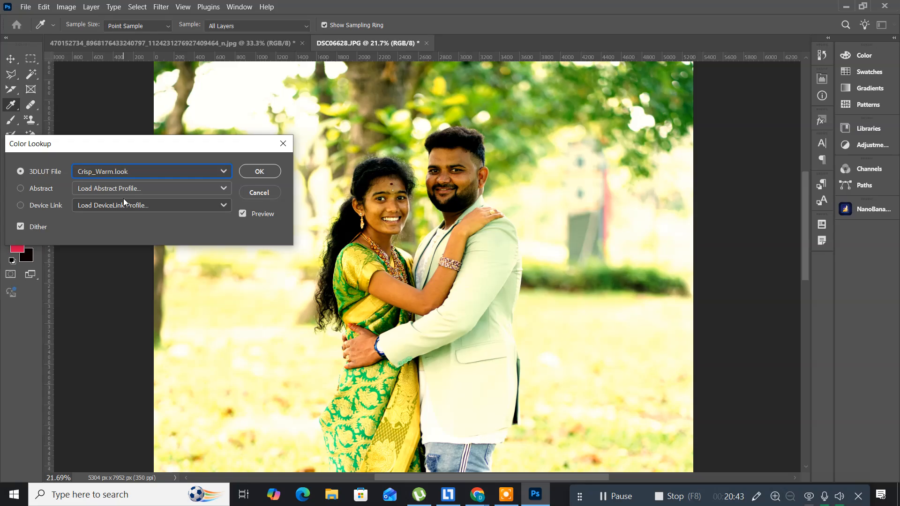
left_click(153, 172)
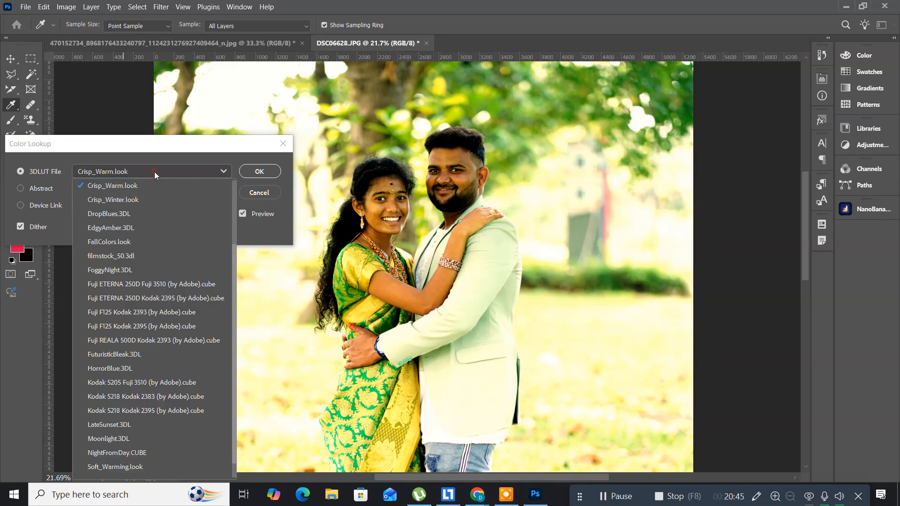
left_click(128, 200)
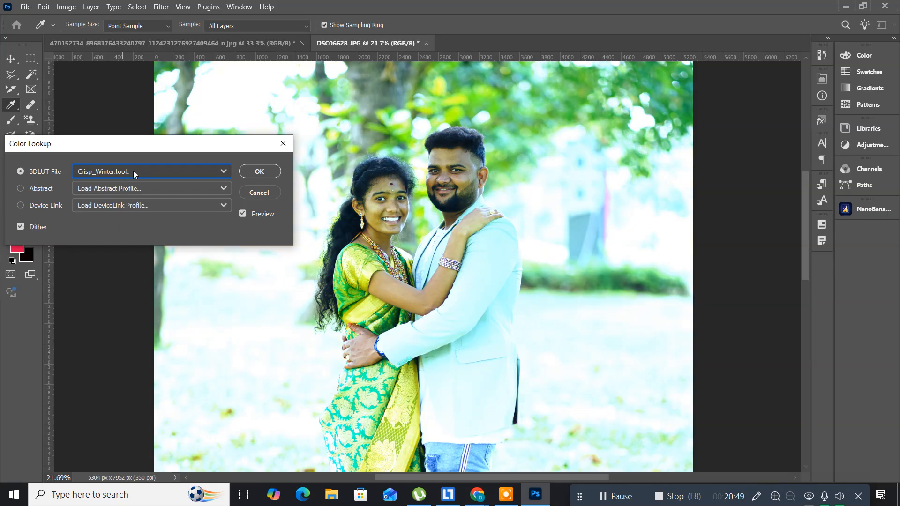
left_click(133, 171)
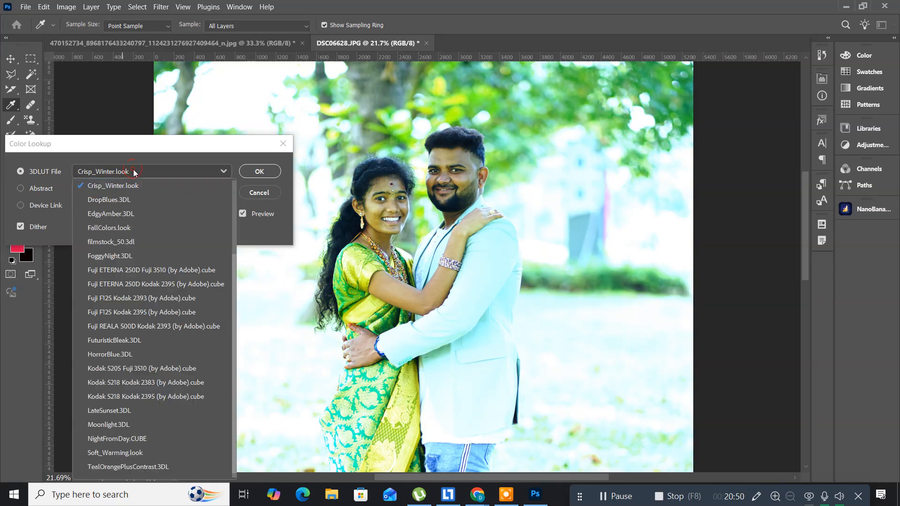
left_click(130, 215)
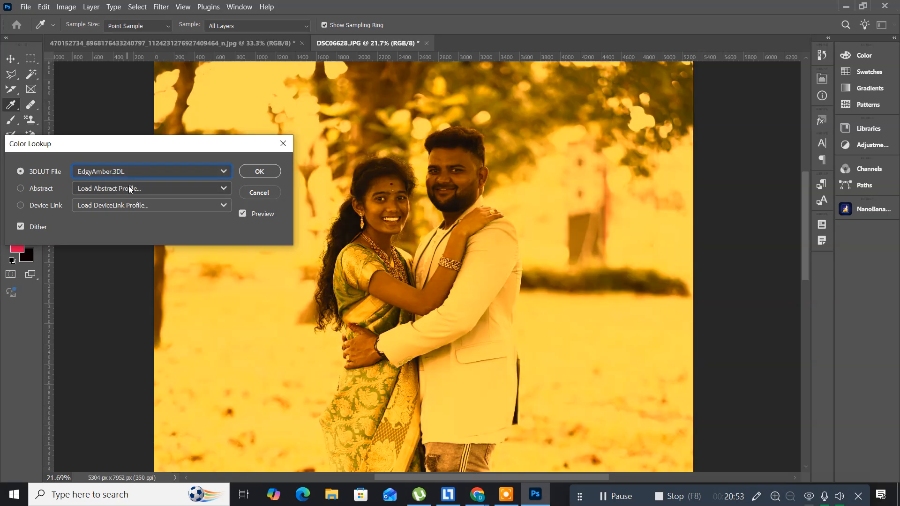
Preview the Fuji ETERNA 250D Fuji 3510, Fuji ETERNA 250D Kodak 2395 and Fuji F125 Kodak 2393 LUTs on the couple photo
left_click(136, 172)
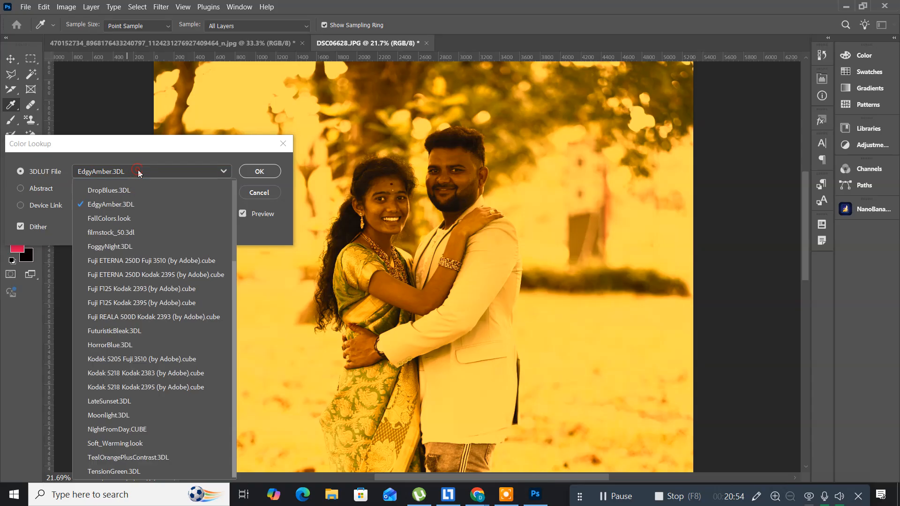
left_click(116, 259)
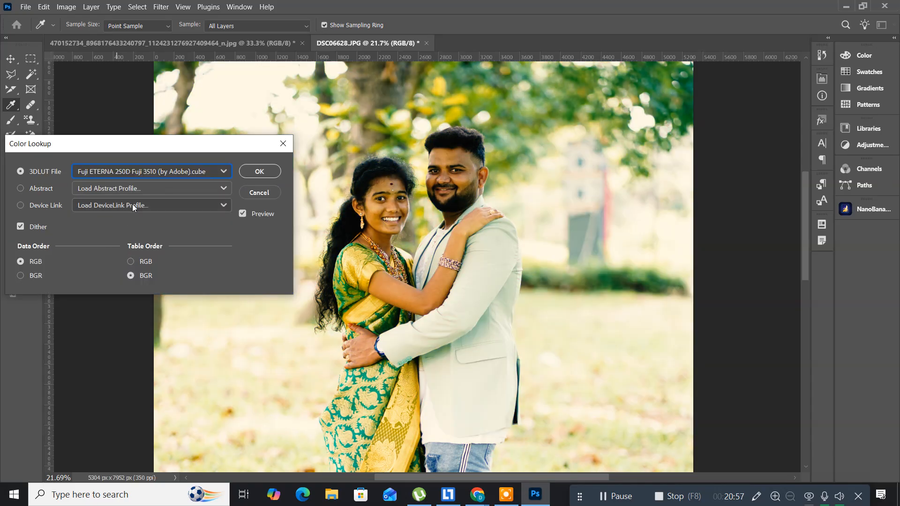
left_click(140, 172)
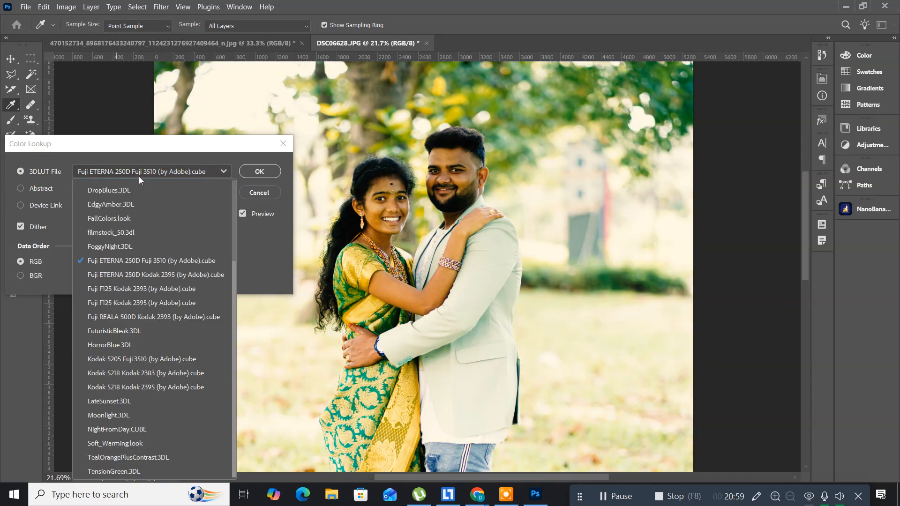
left_click(115, 273)
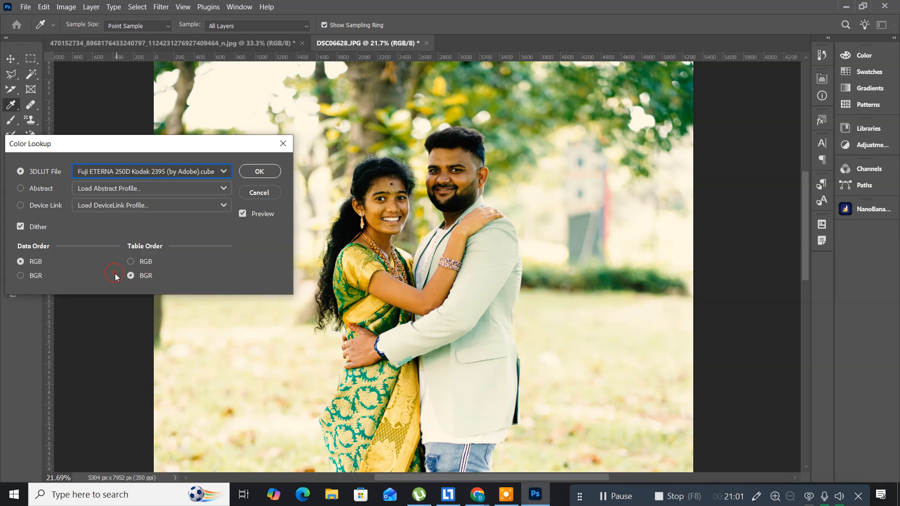
left_click(120, 175)
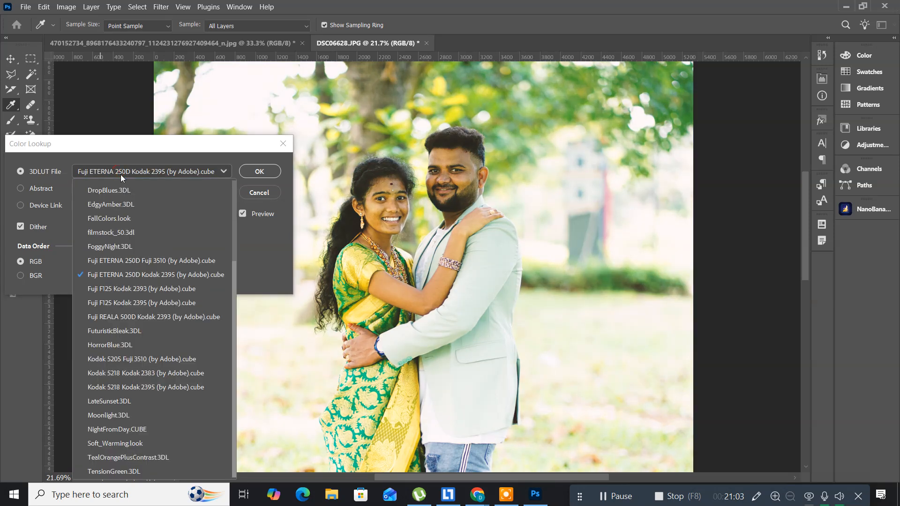
left_click(123, 290)
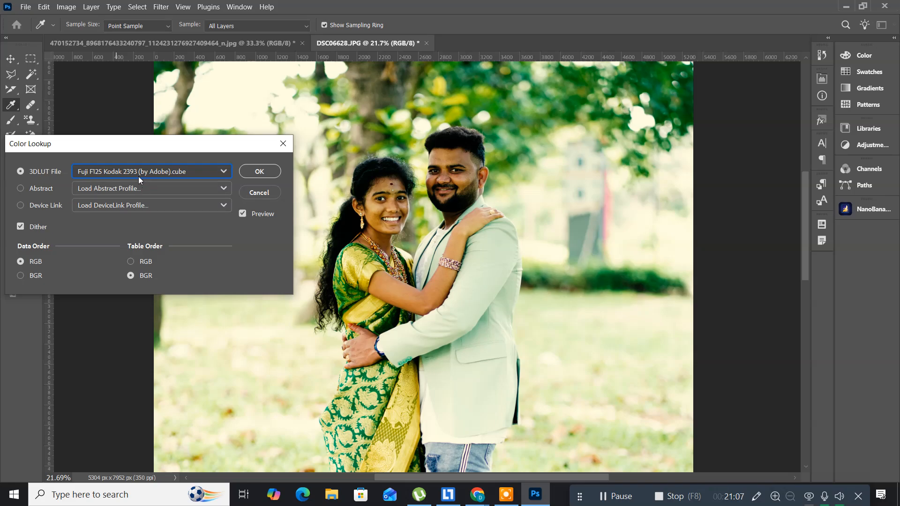
Preview the Fuji F125 Kodak 2395, FuturisticBleak.3DL and Kodak 5205 Fuji 3510 3D LUTs on the couple photo
left_click(137, 176)
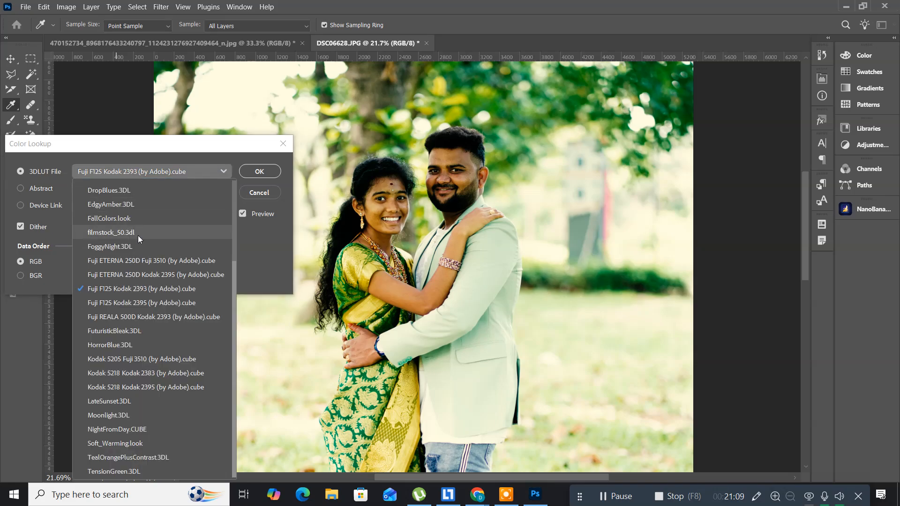
left_click(115, 302)
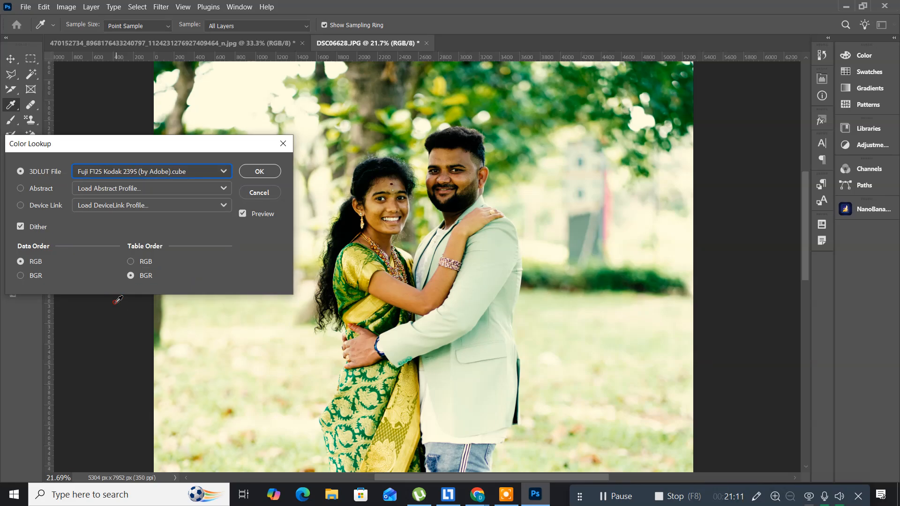
left_click(156, 173)
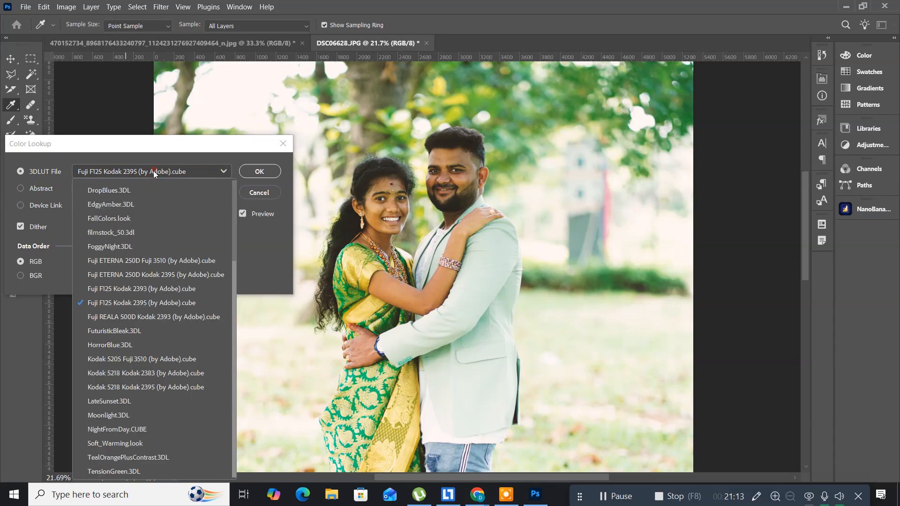
left_click(127, 331)
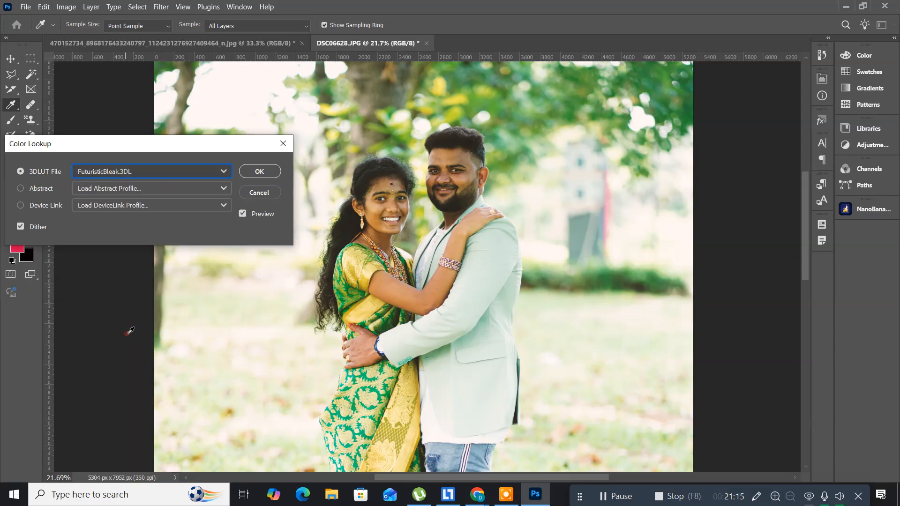
left_click(167, 173)
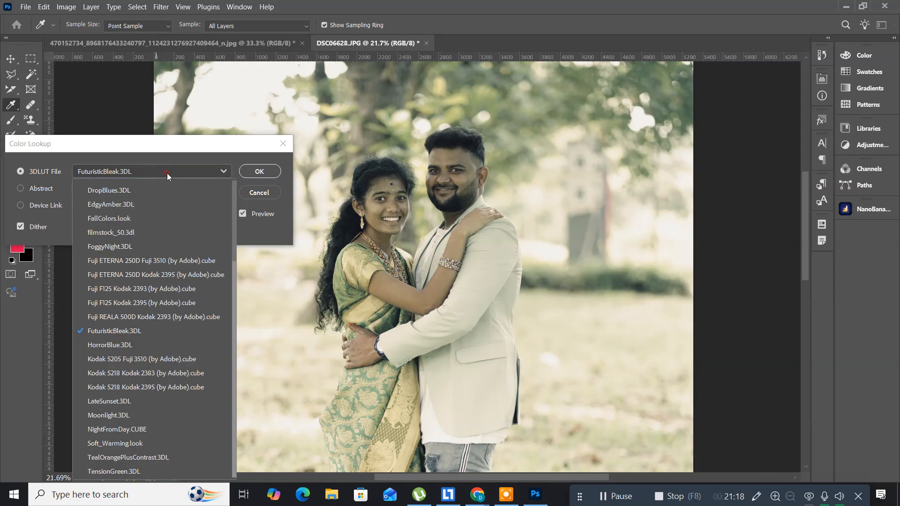
left_click(125, 365)
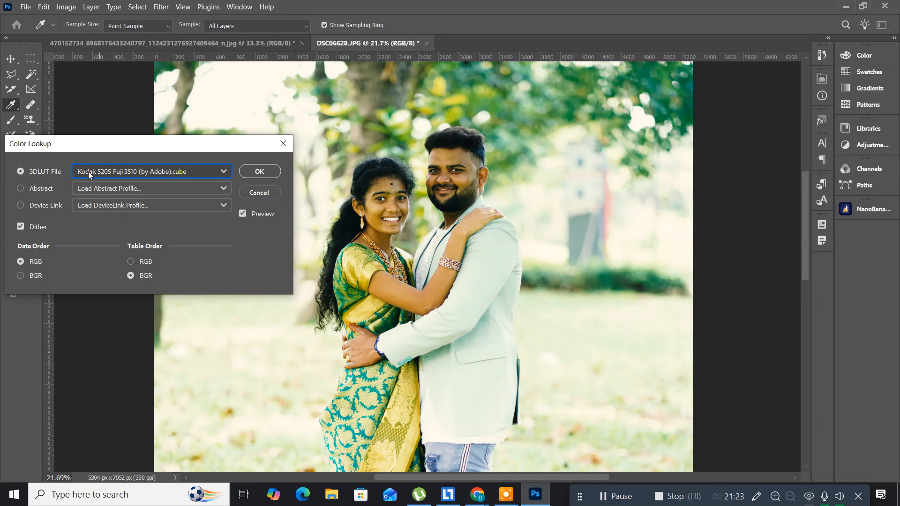
Preview the Kodak 5218 Kodak 2383, LateSunset.3DL and NightFromDay.CUBE 3D LUTs on the couple photo
left_click(130, 173)
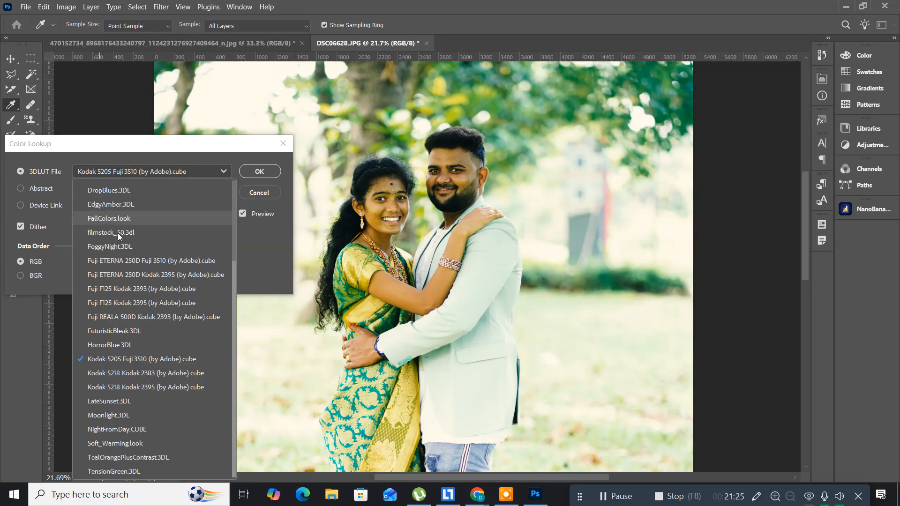
left_click(119, 372)
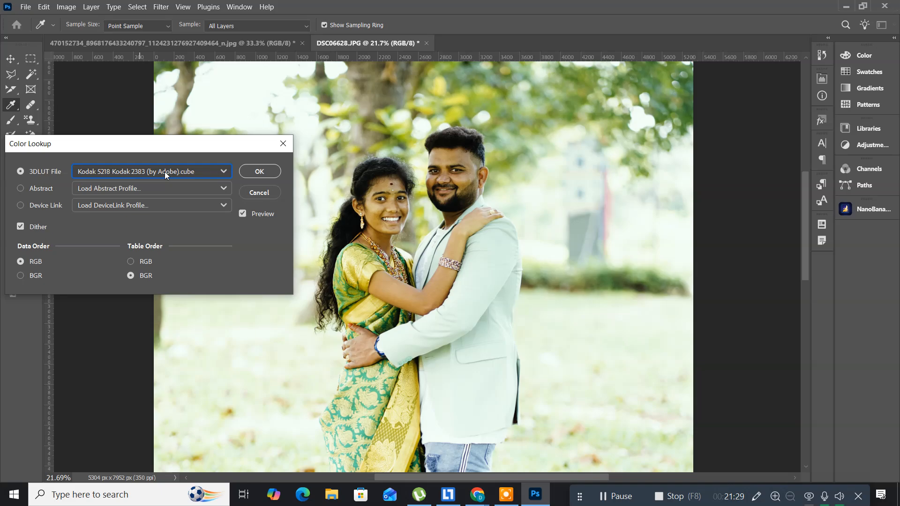
left_click(164, 171)
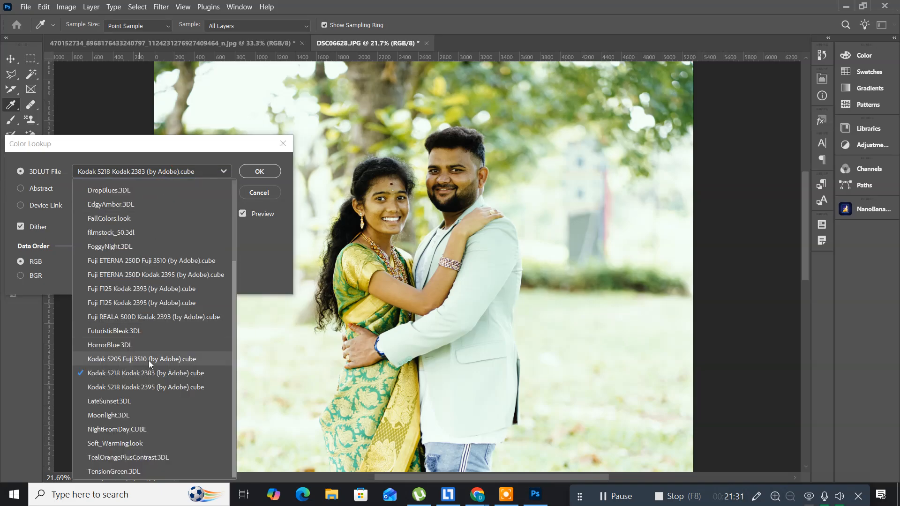
left_click(133, 400)
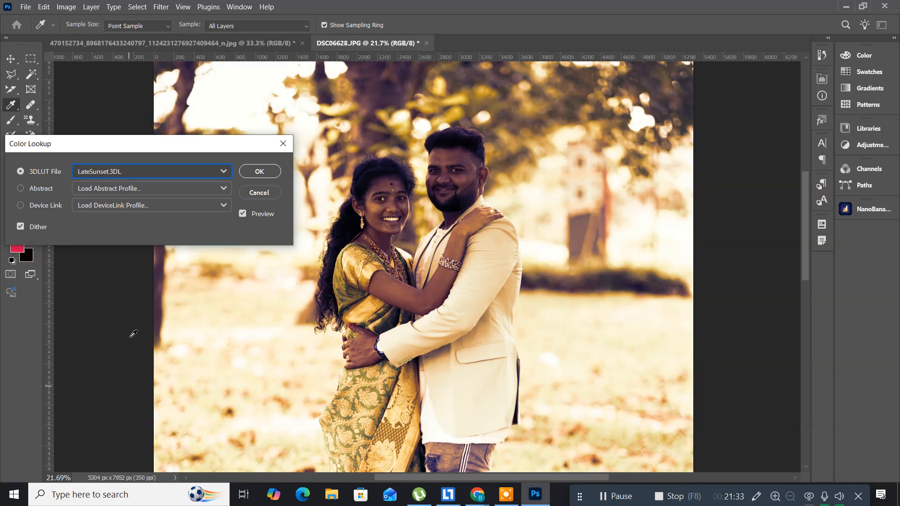
left_click(156, 167)
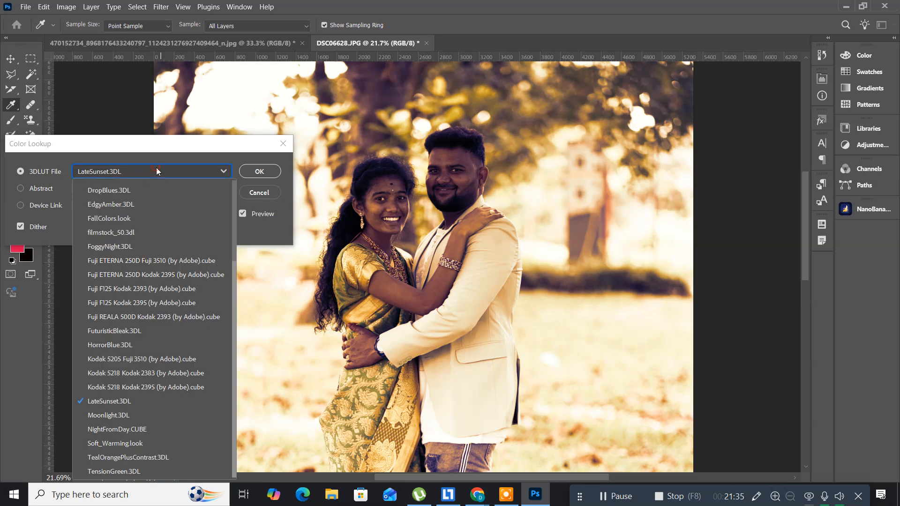
left_click(139, 427)
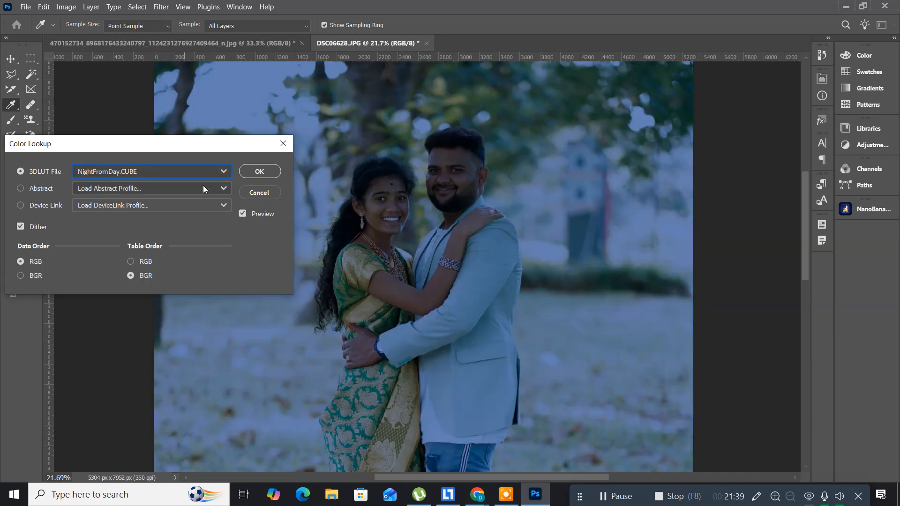
Apply the Color Lookup adjustment to the couple photo with the Soft_Warming.look 3D LUT
left_click(192, 173)
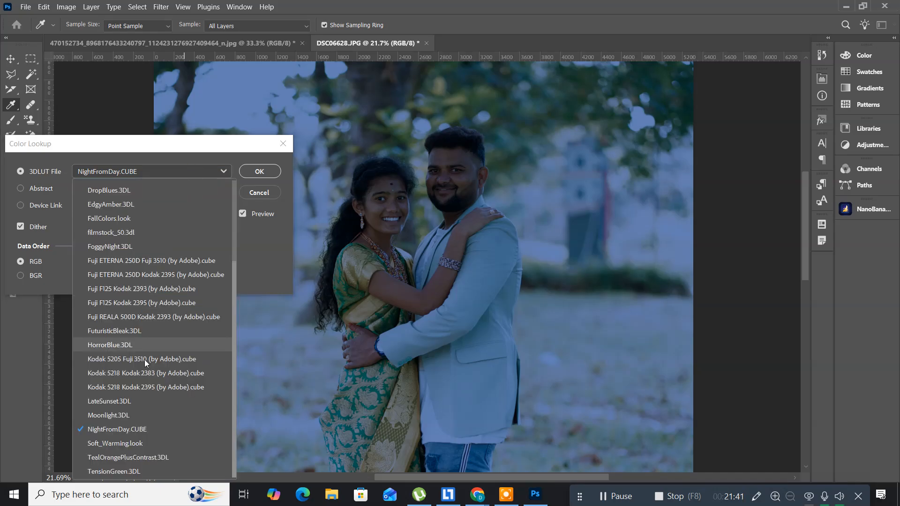
left_click(144, 442)
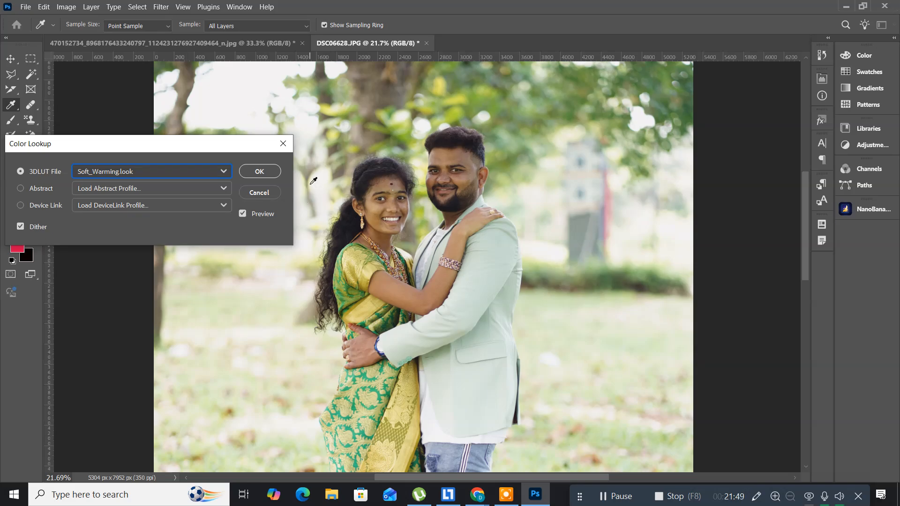
left_click(252, 170)
key("v")
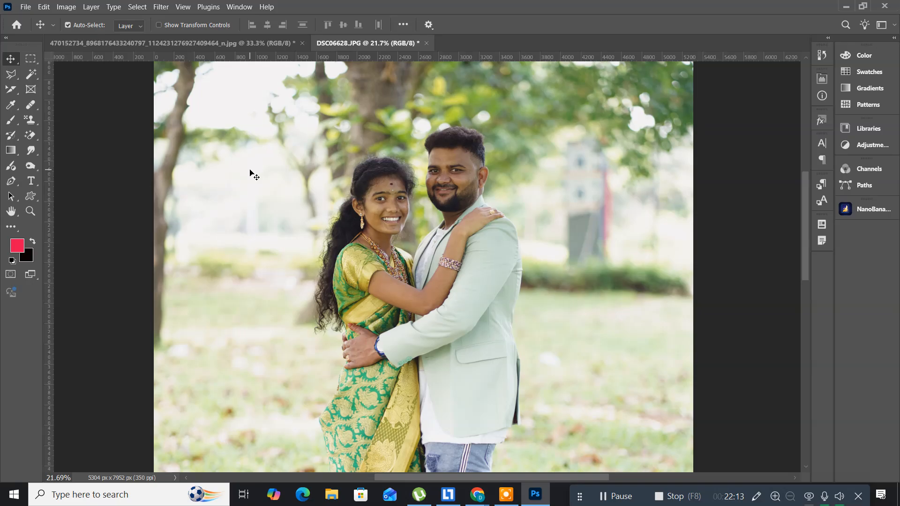
Invert the couple photo's colors, and undo the inversion
left_click(60, 10)
mouse_move(114, 40)
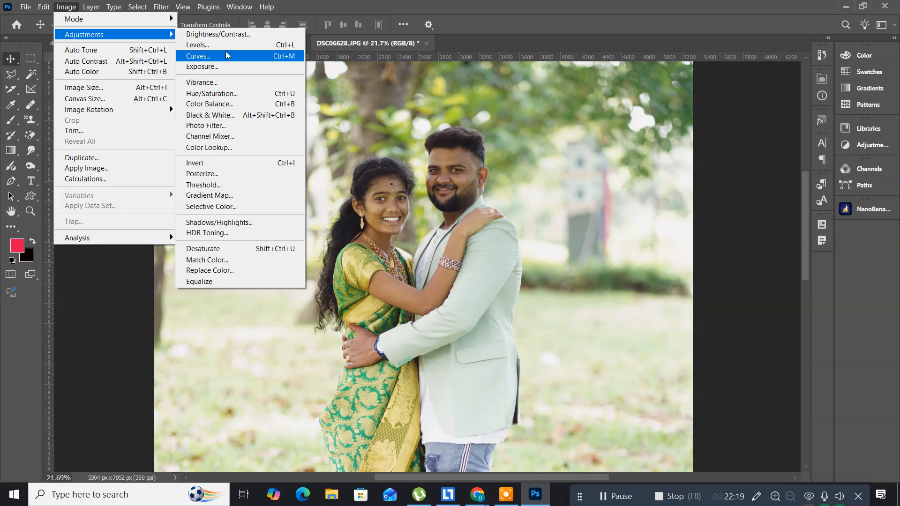
left_click(230, 167)
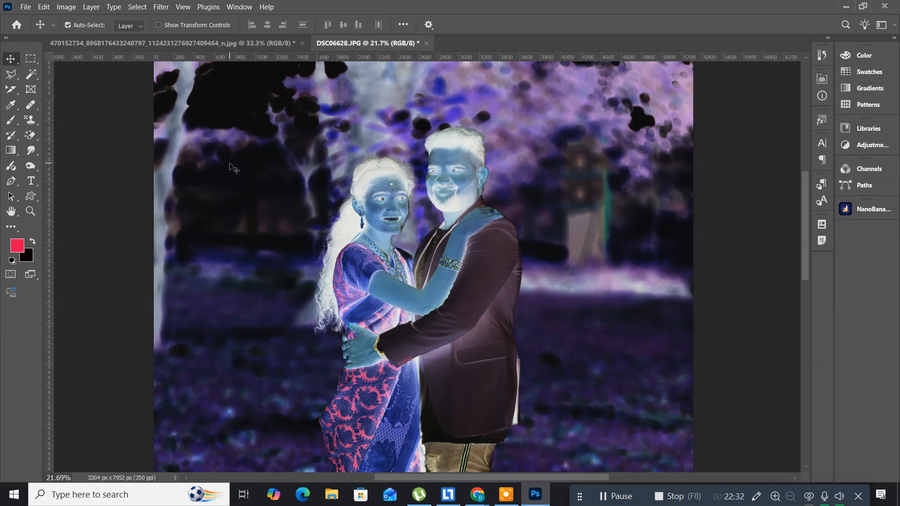
key("ctrl+z")
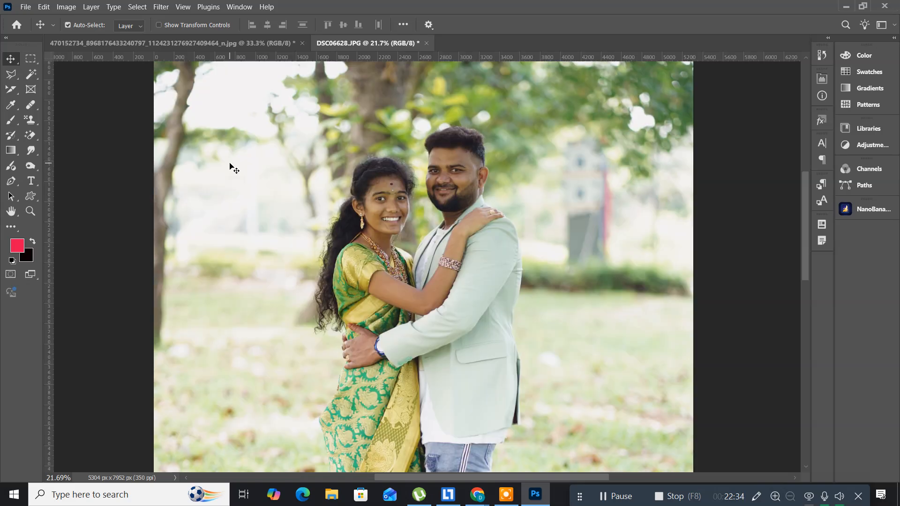
Preview a Posterize adjustment on the couple photo, raising the levels to 255, and cancel it
left_click(72, 8)
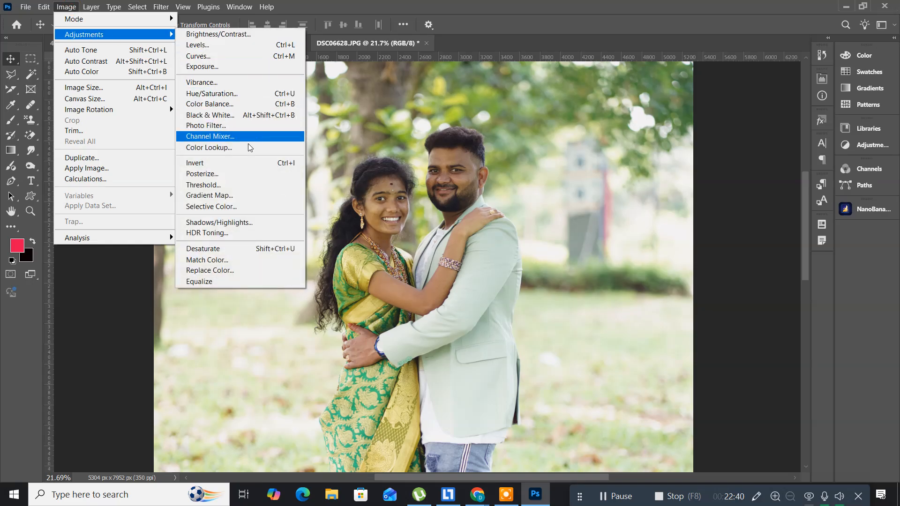
left_click(241, 174)
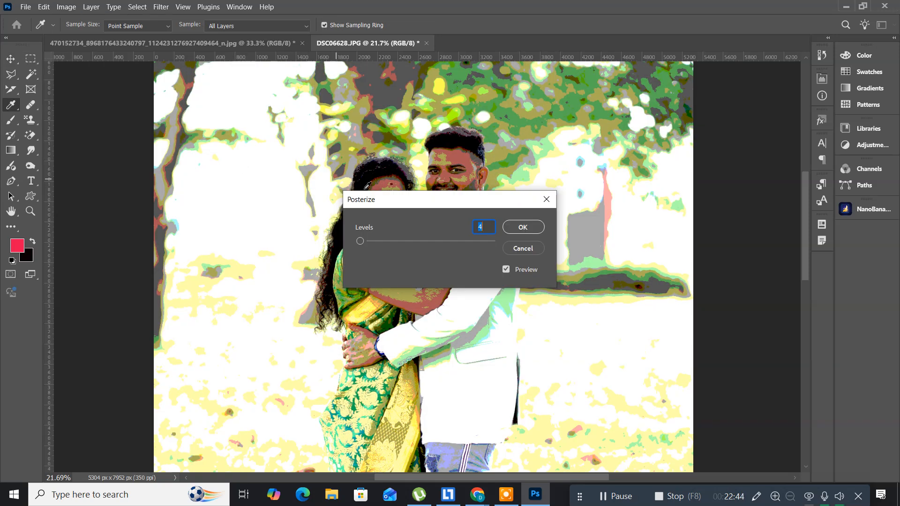
left_click_drag(368, 201, 158, 281)
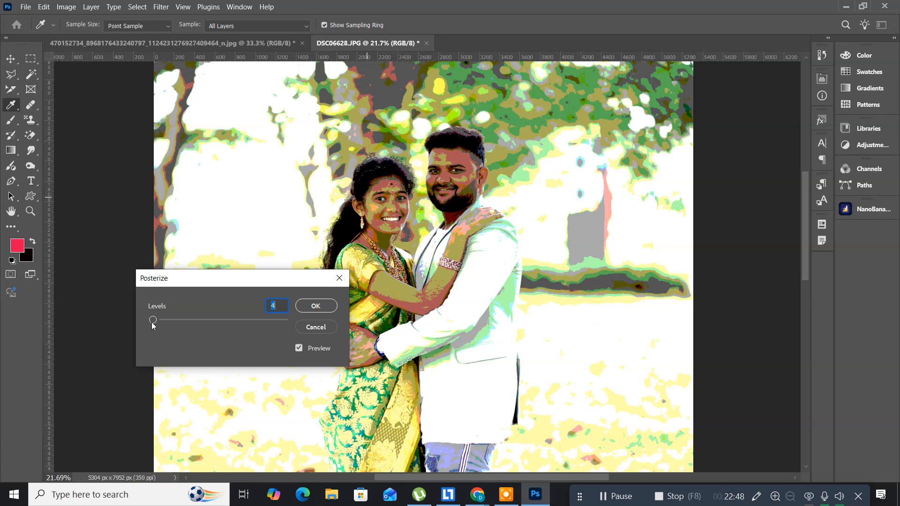
left_click_drag(153, 320, 277, 327)
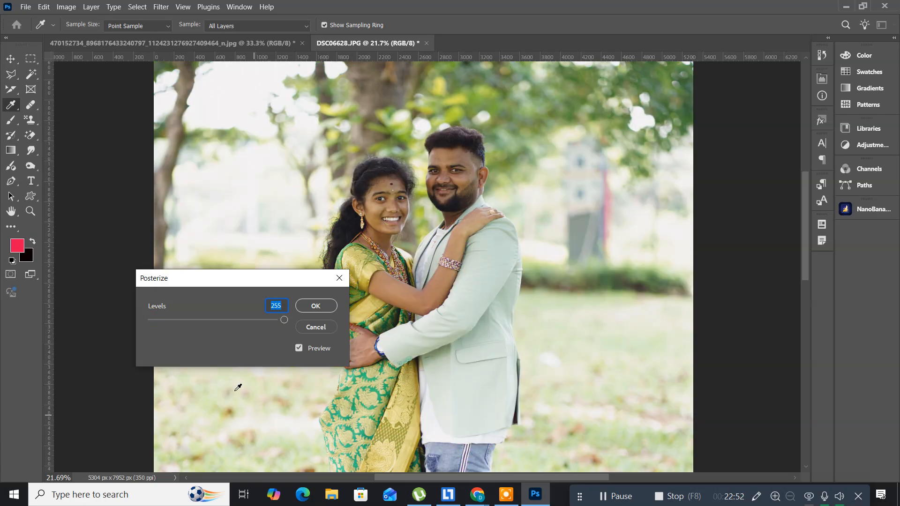
left_click(309, 324)
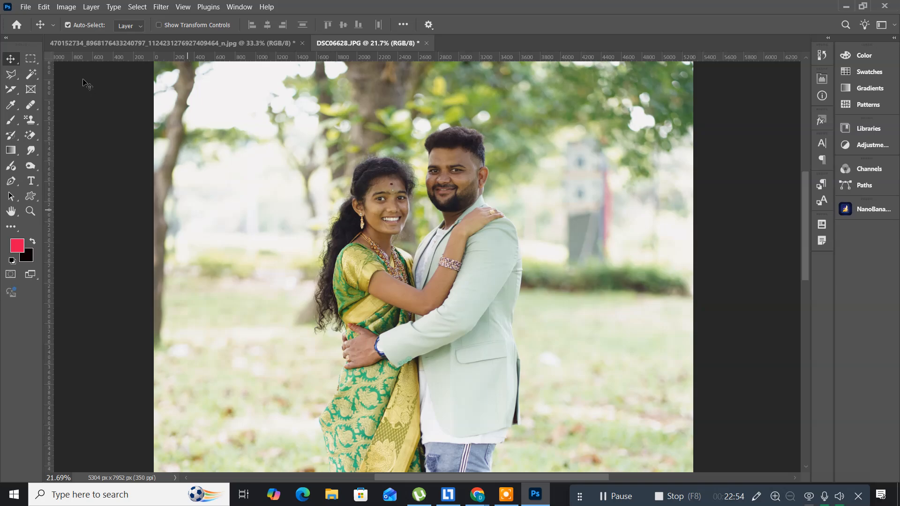
Preview a Threshold adjustment at level 128 on the couple photo and cancel it
left_click(70, 10)
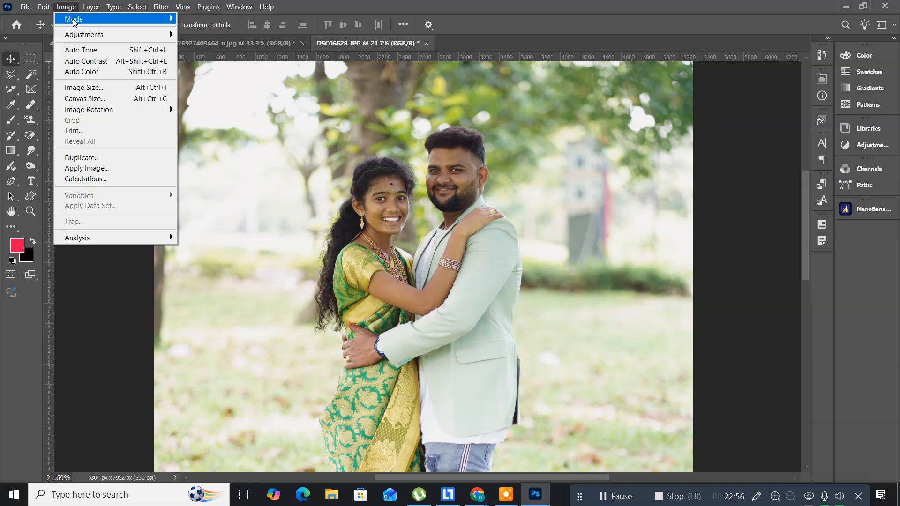
mouse_move(79, 34)
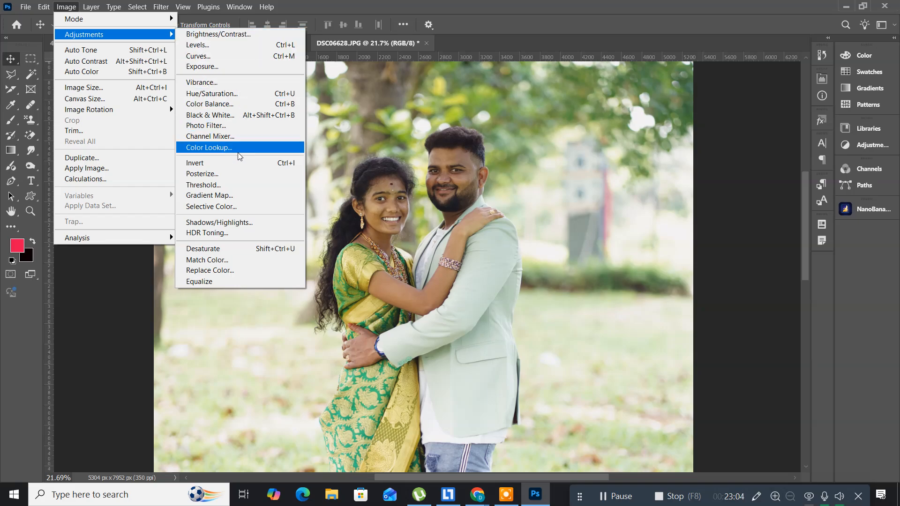
left_click(234, 186)
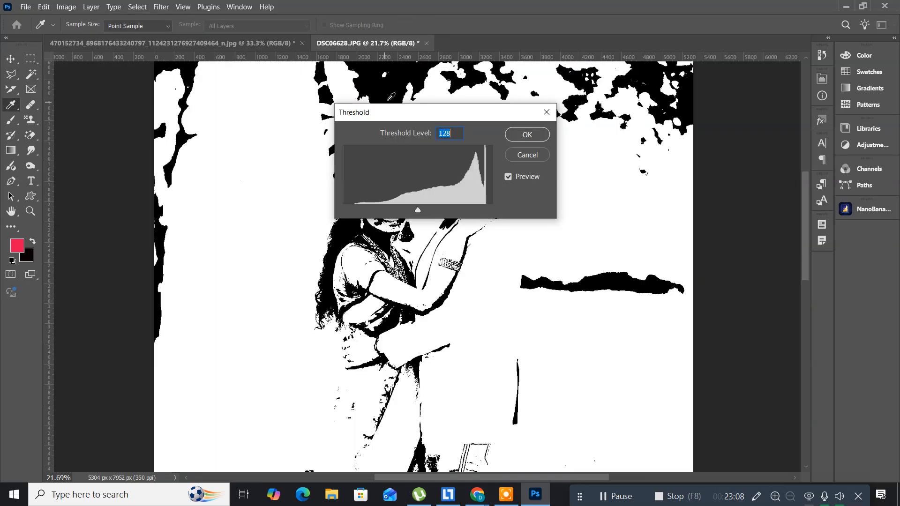
left_click_drag(396, 108, 380, 114)
mouse_move(333, 135)
left_mouse_down()
mouse_move(139, 265)
mouse_move(126, 347)
mouse_move(175, 304)
mouse_move(263, 145)
mouse_move(336, 133)
left_mouse_up()
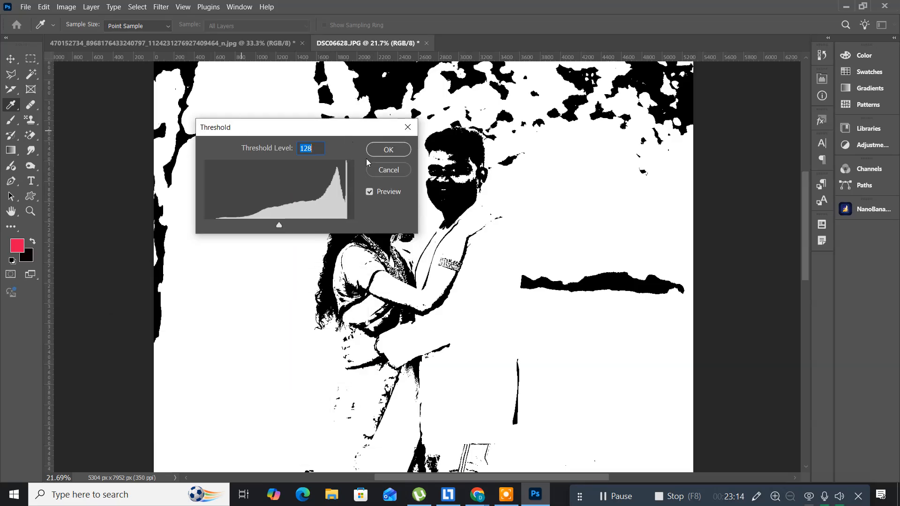
left_click(378, 169)
key("v")
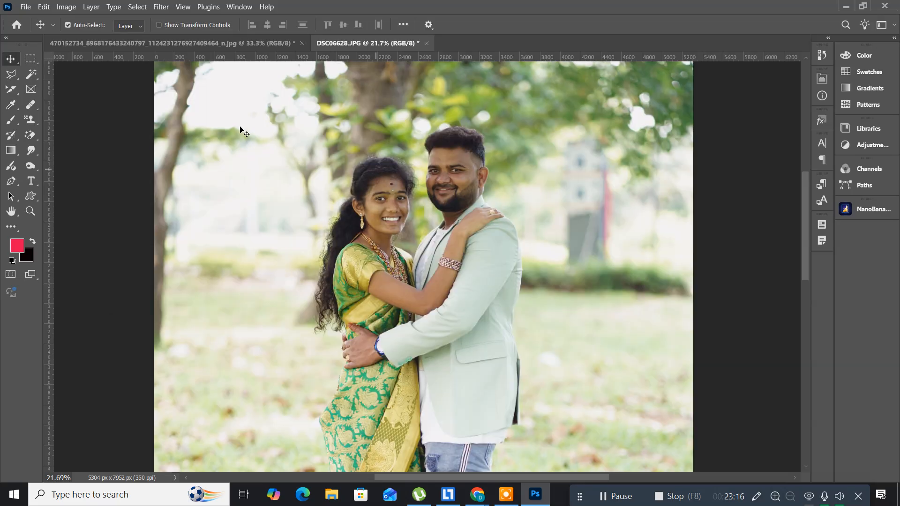
Preview a Gradient Map on the couple photo with the first gradient of the Blues group and cancel it
left_click(72, 9)
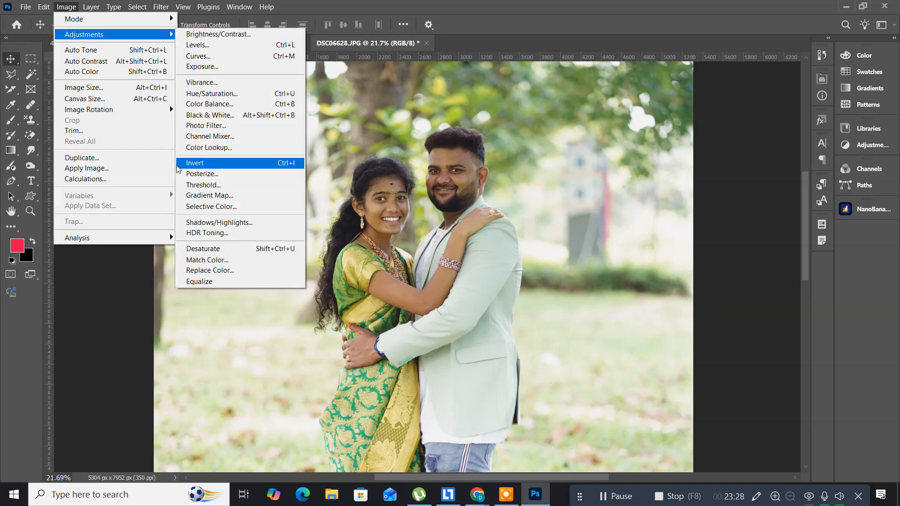
left_click(198, 195)
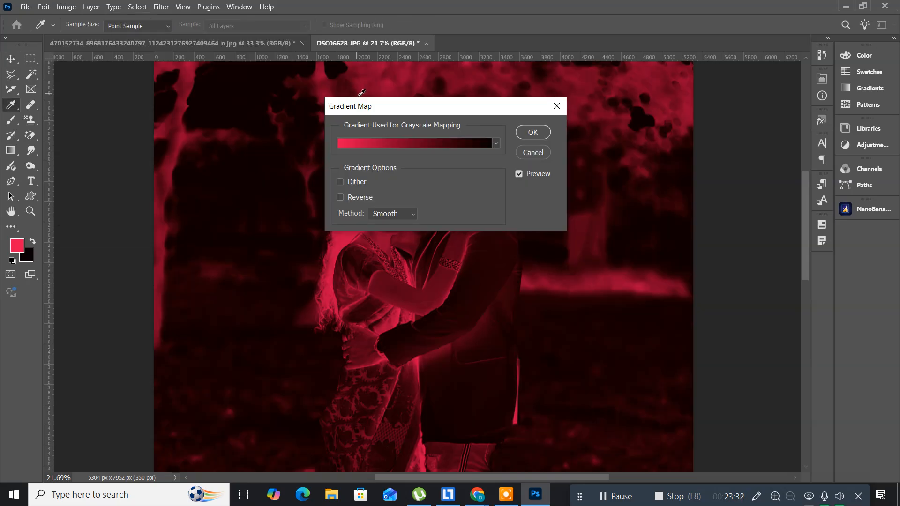
left_click_drag(351, 107, 82, 70)
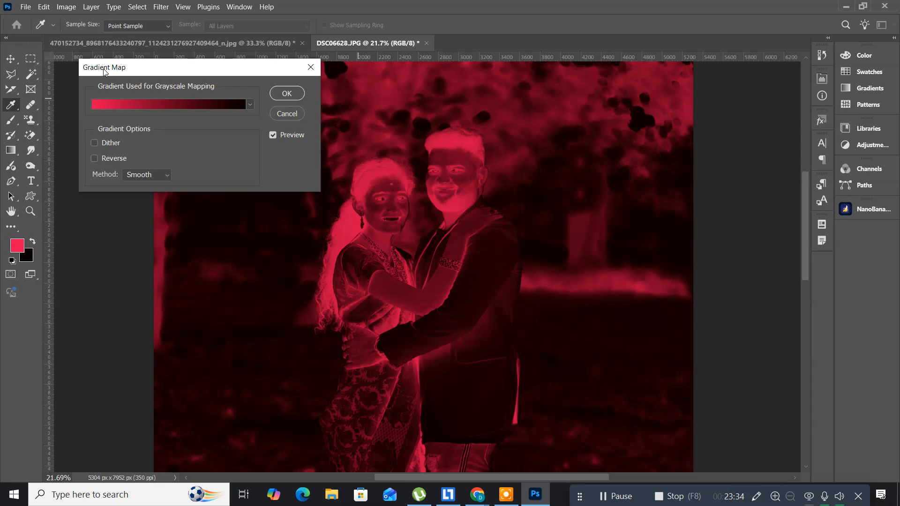
left_click(251, 104)
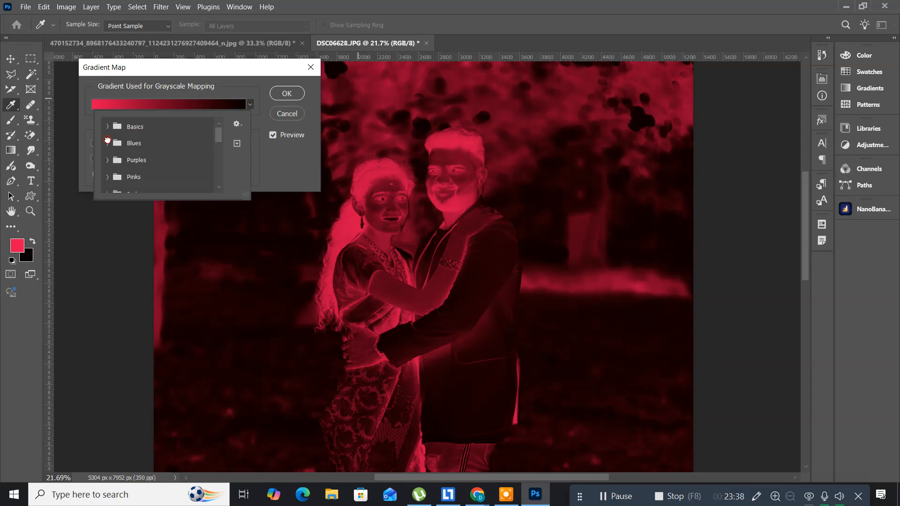
left_click(107, 142)
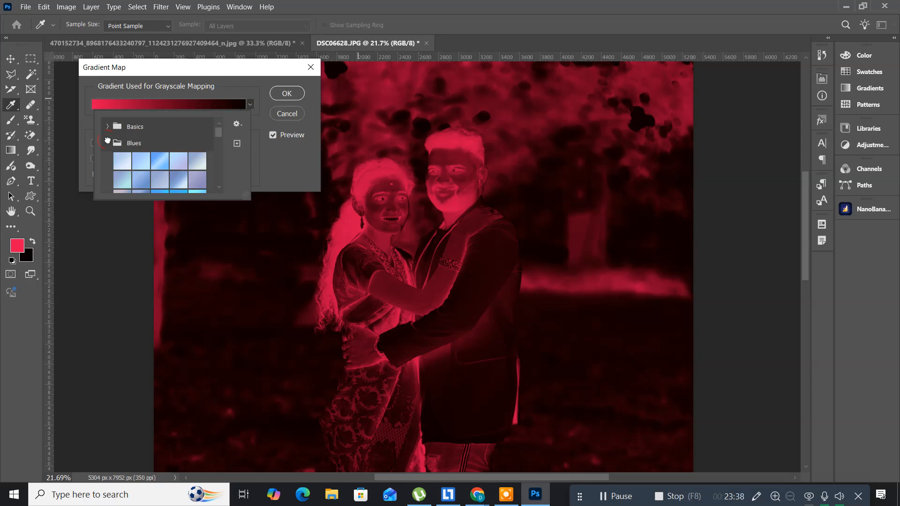
left_click(121, 160)
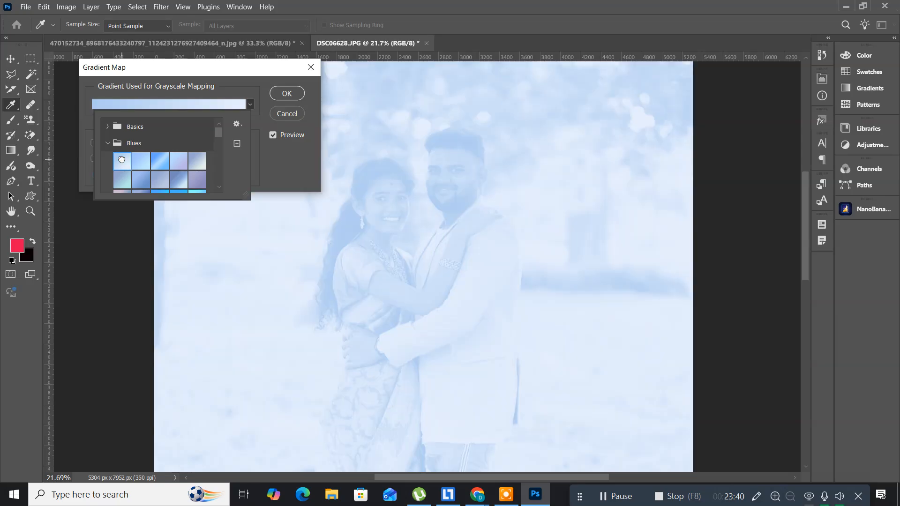
left_click(282, 114)
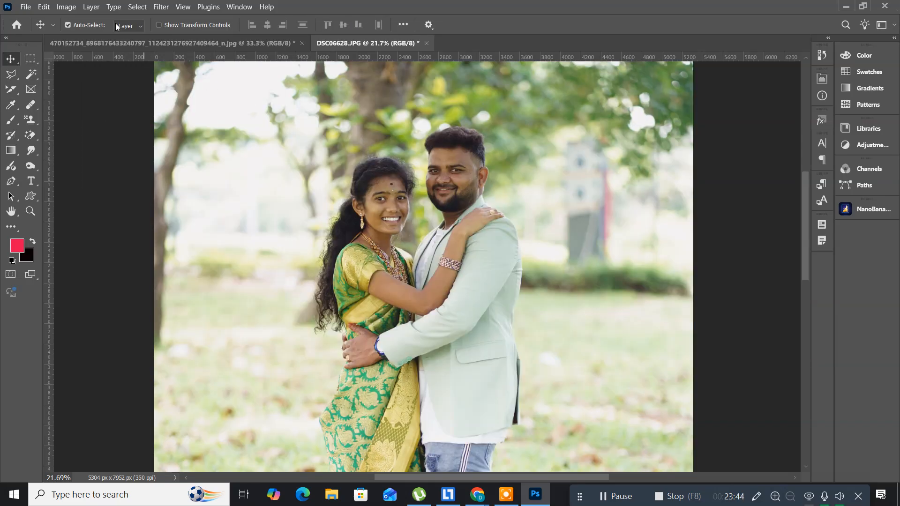
Preview a Selective Color adjustment on the photo's greens with Cyan -88%, Magenta +53% and Yellow +41%, and cancel it
left_click(68, 7)
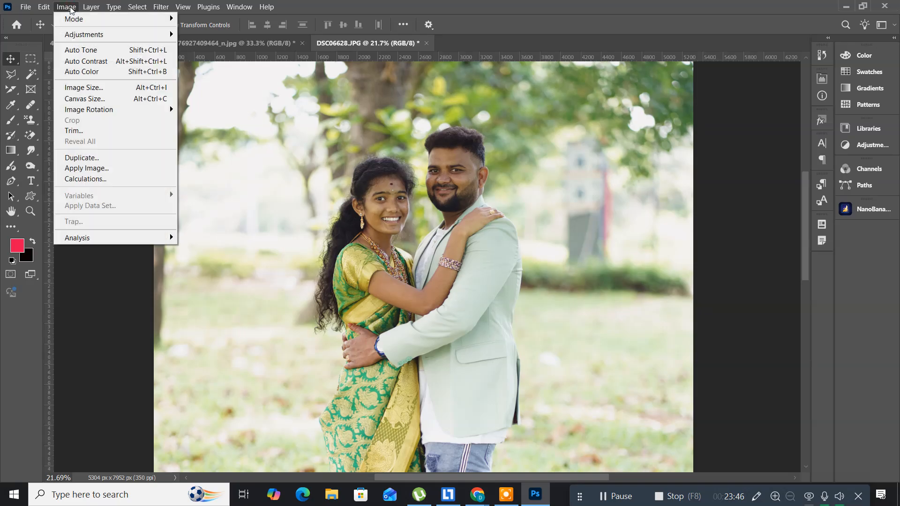
mouse_move(135, 35)
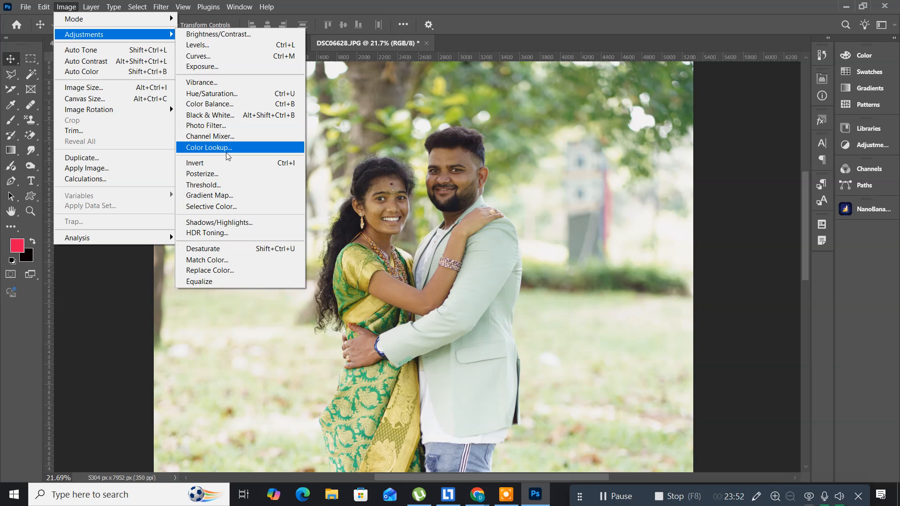
left_click(222, 206)
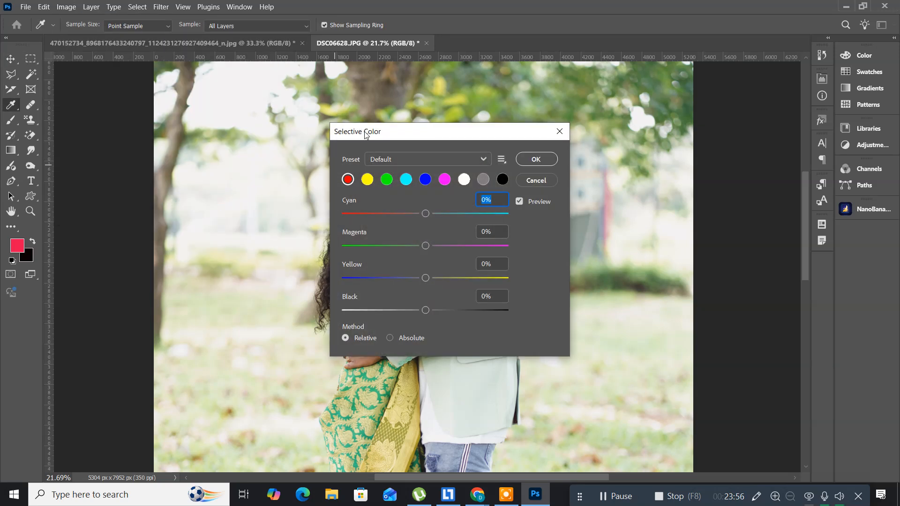
left_click_drag(360, 135, 63, 99)
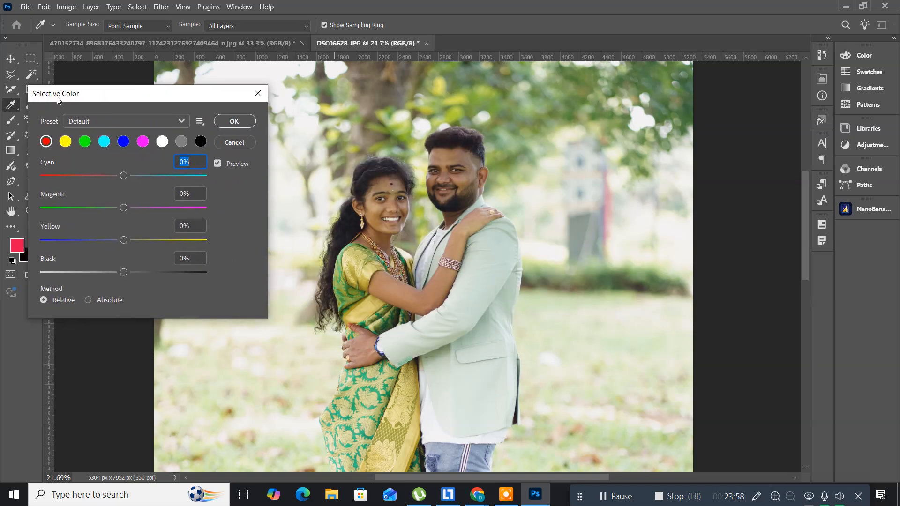
left_click(91, 142)
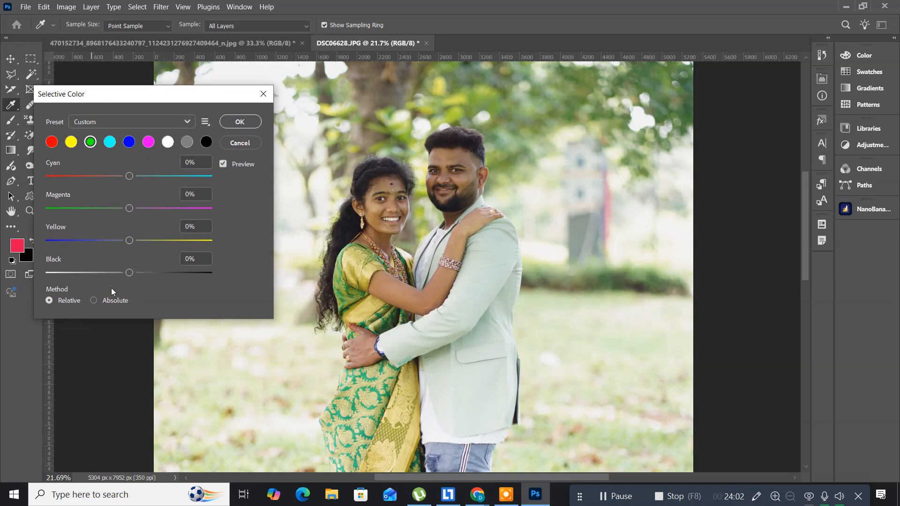
left_click_drag(130, 211, 170, 216)
left_click_drag(129, 178, 60, 180)
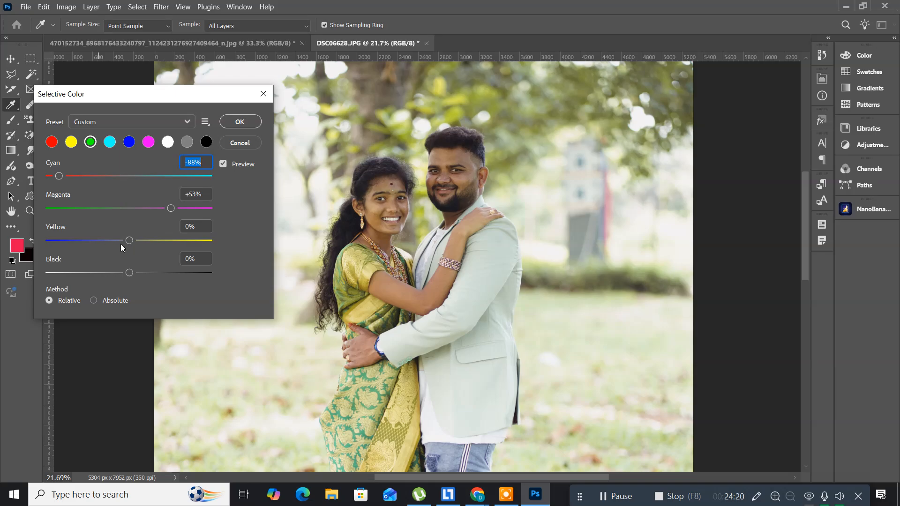
left_click_drag(132, 241, 164, 246)
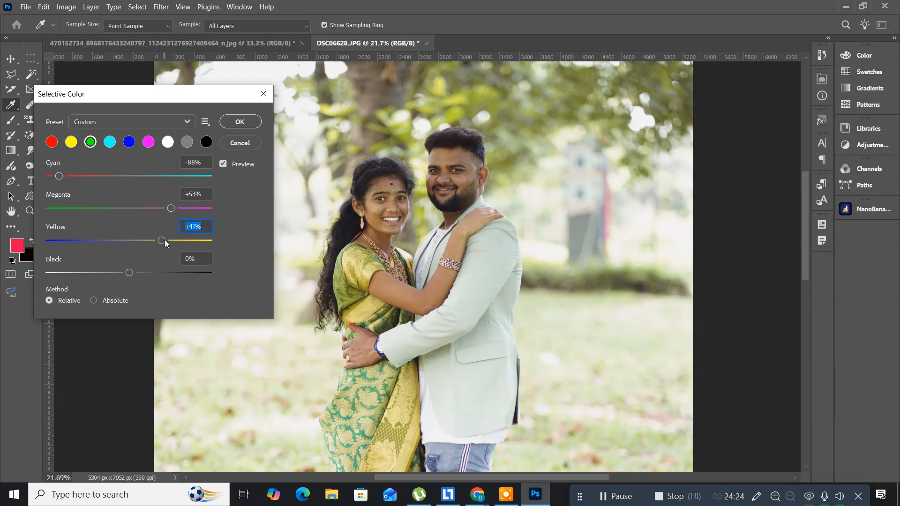
left_click(239, 143)
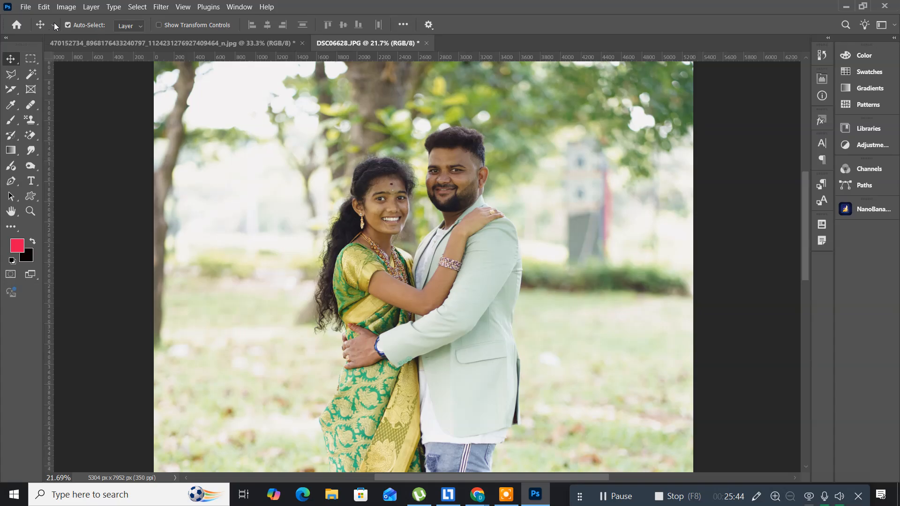
Preview Shadows/Highlights on the couple photo with Shadows at 35%, 0% and 45%, compare with the preview off and on, and cancel it
left_click(65, 7)
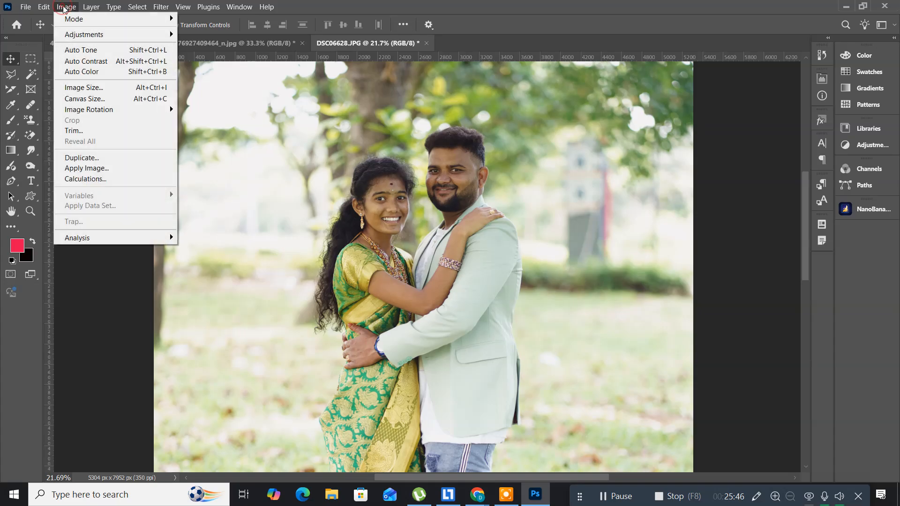
mouse_move(72, 37)
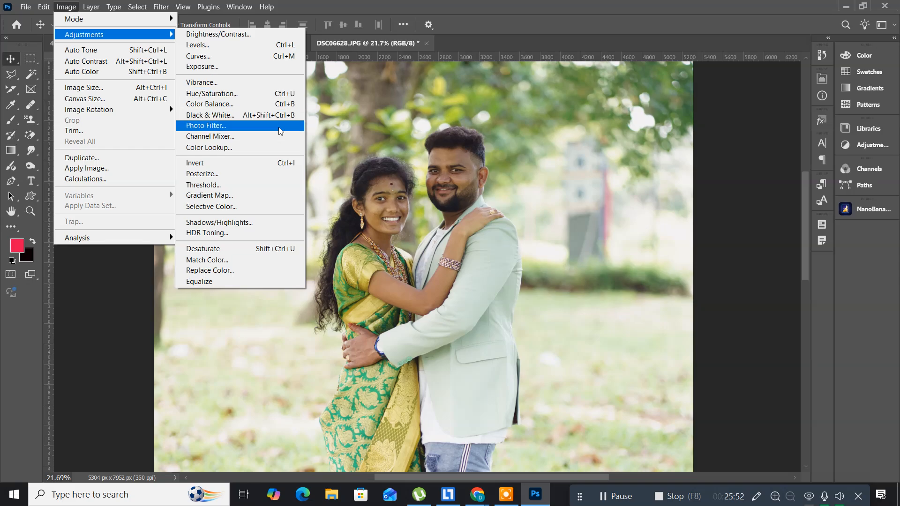
left_click(264, 222)
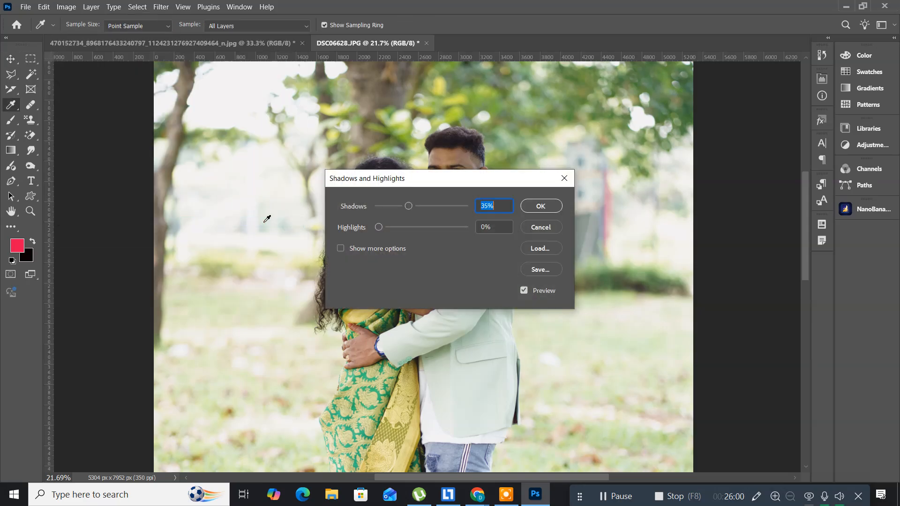
left_click_drag(414, 178, 165, 96)
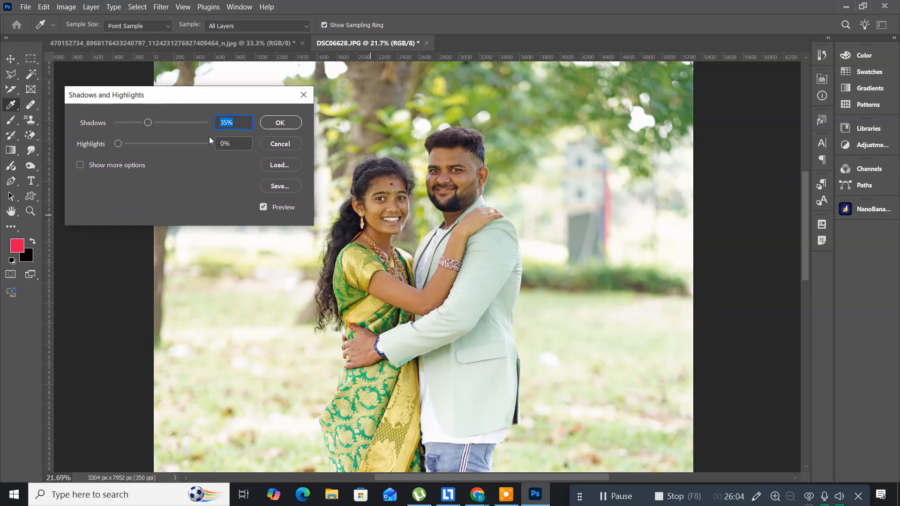
left_click(264, 207)
left_click(264, 207)
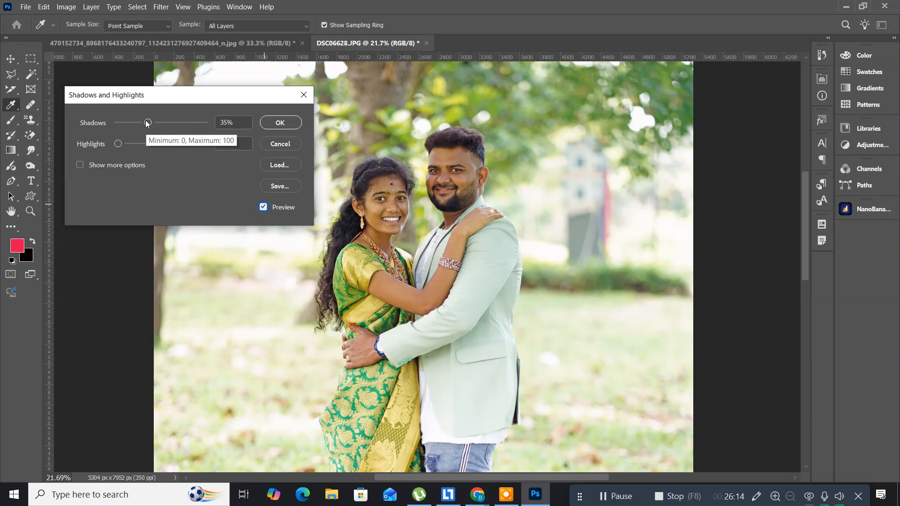
left_click_drag(146, 122, 104, 125)
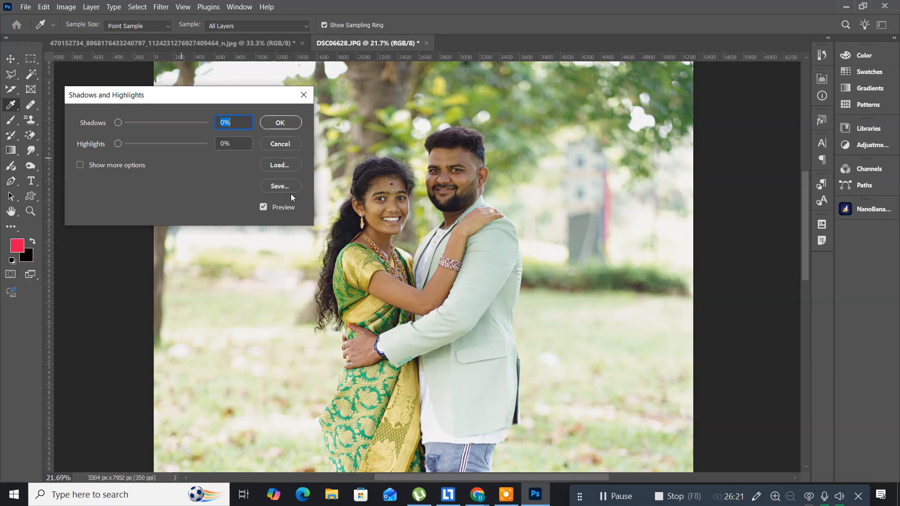
left_click(263, 207)
left_click(263, 208)
left_click_drag(119, 123, 157, 129)
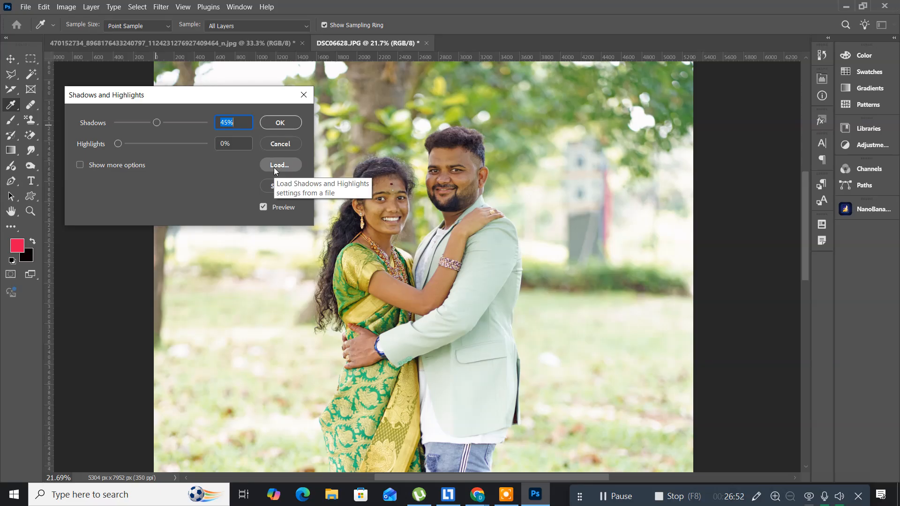
left_click(274, 142)
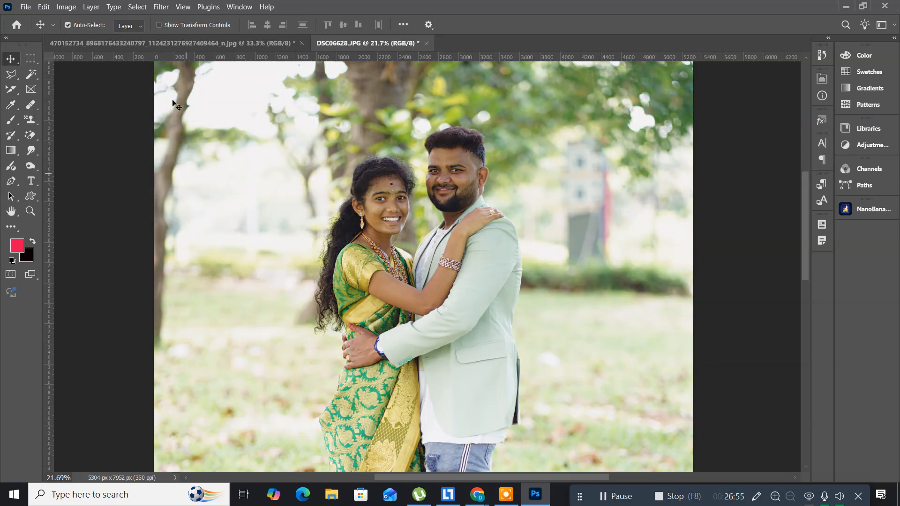
Preview HDR Toning on the couple photo with the Default preset and cancel it
left_click(65, 9)
mouse_move(70, 37)
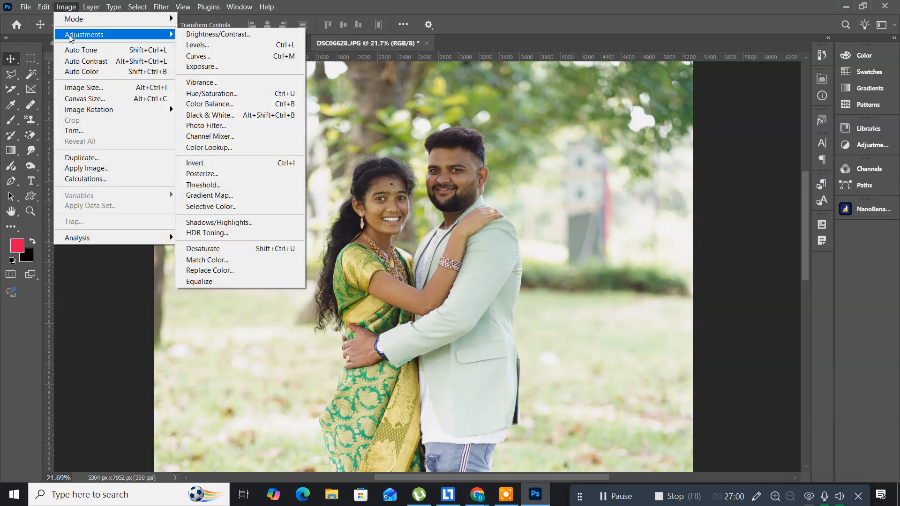
left_click(245, 233)
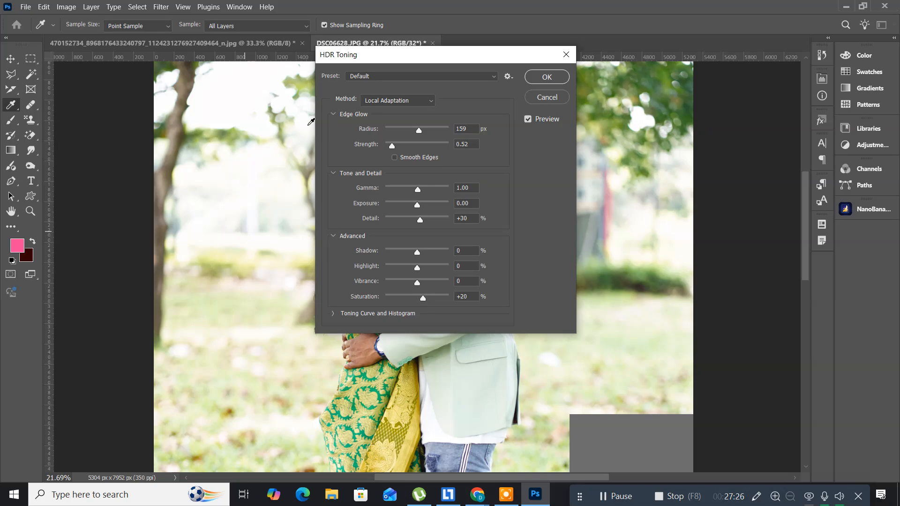
left_click_drag(353, 54, 564, 56)
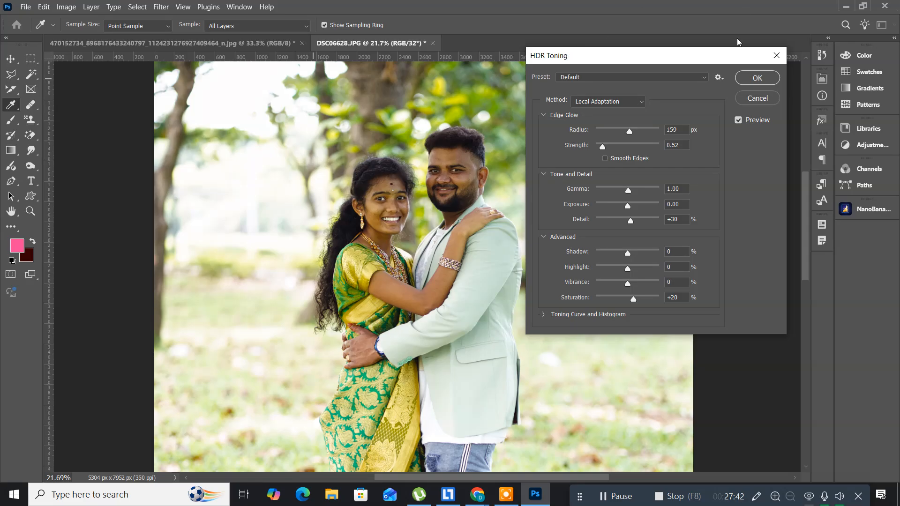
left_click(757, 101)
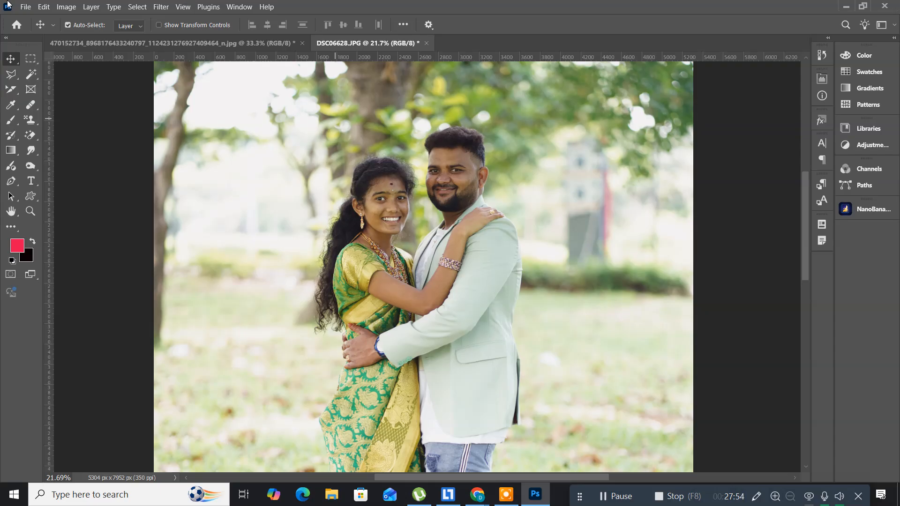
Desaturate the couple photo, and undo the desaturation
left_click(68, 7)
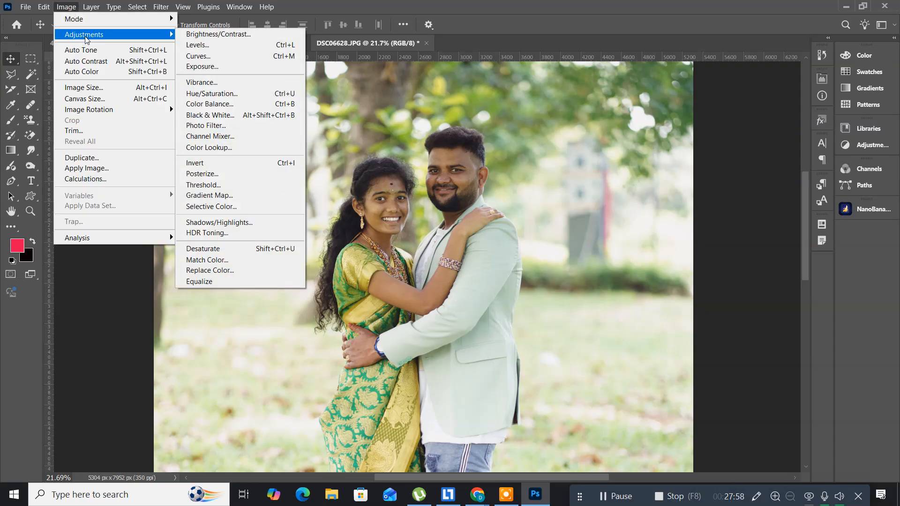
left_click(194, 251)
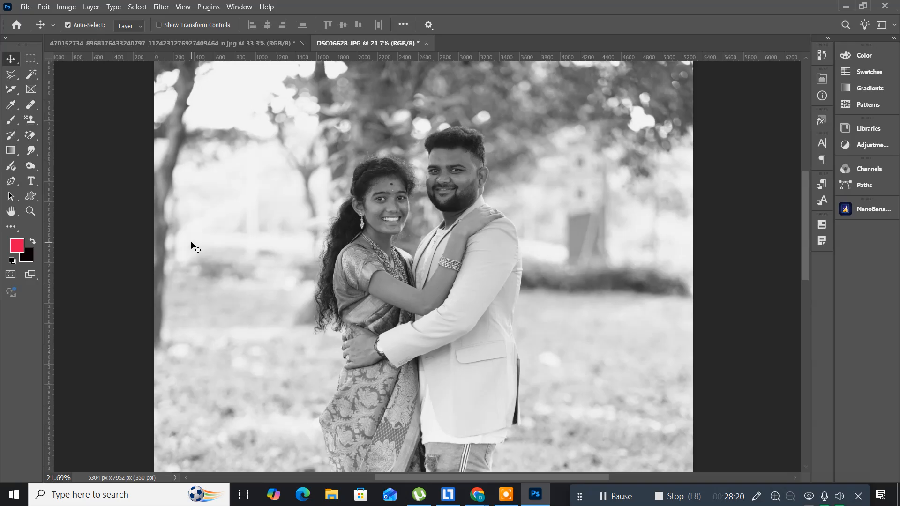
key("ctrl")
key("ctrl+z")
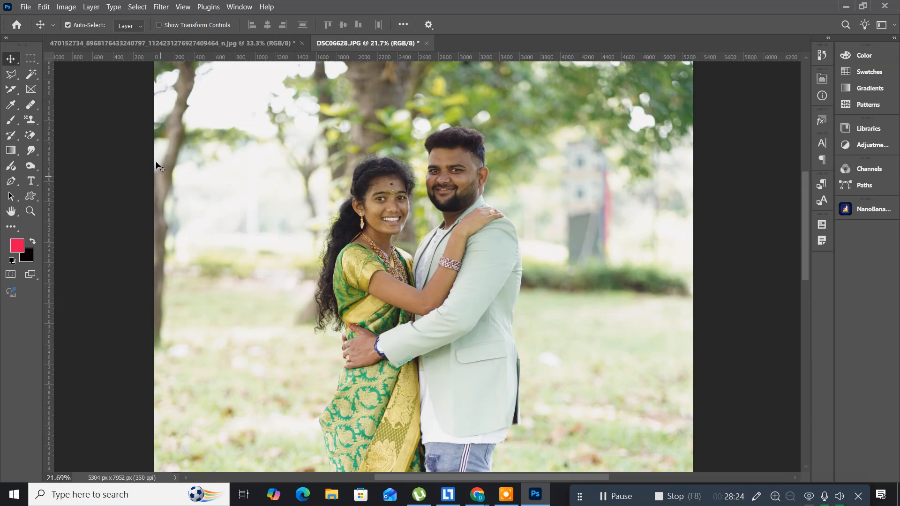
Apply Match Color to the couple photo with Luminance 171, Color Intensity 71 and a slightly raised Fade
left_click(67, 7)
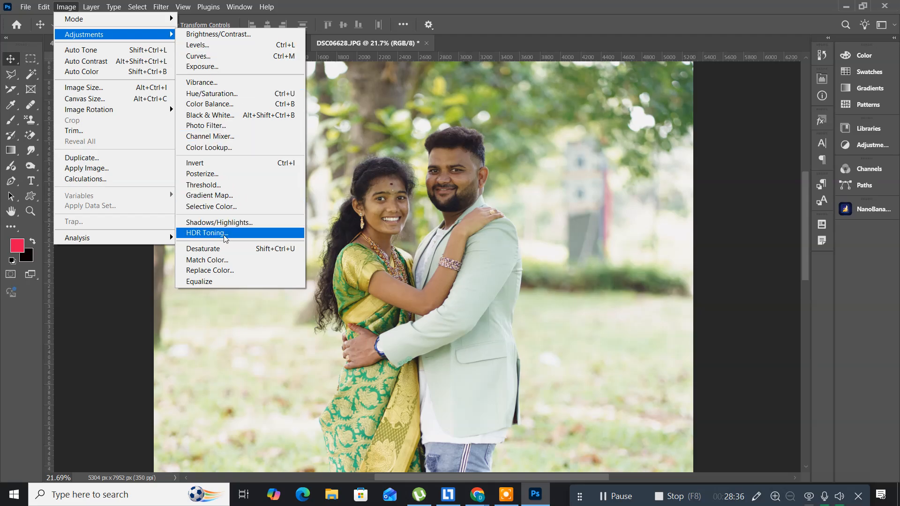
left_click(207, 260)
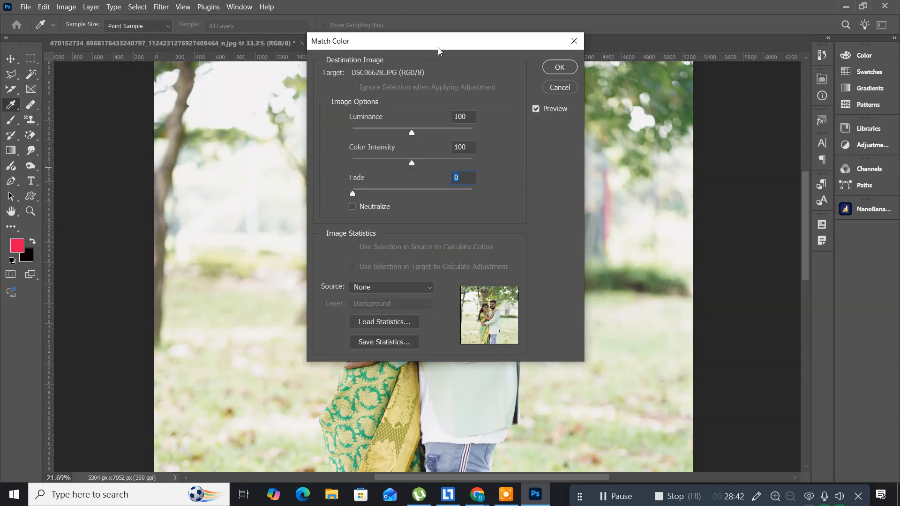
left_click_drag(437, 43, 165, 65)
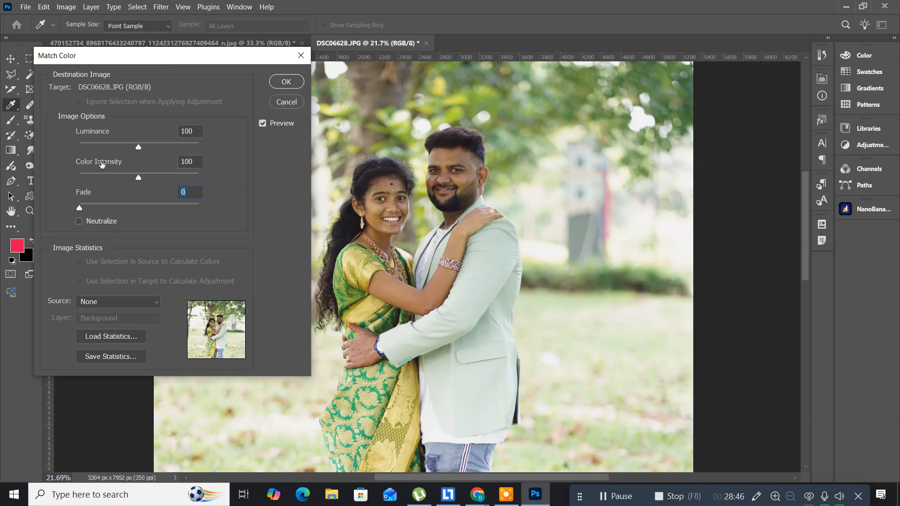
left_click_drag(140, 149, 182, 149)
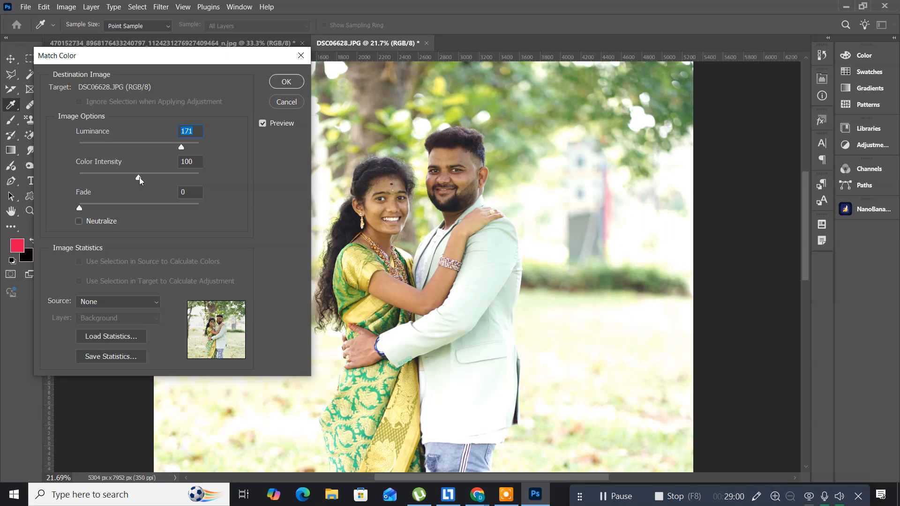
left_click_drag(138, 177, 125, 178)
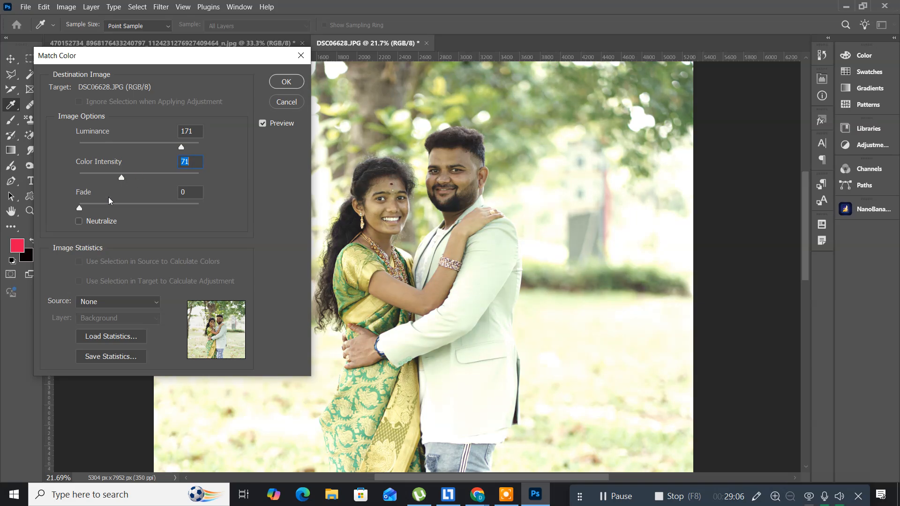
left_click_drag(79, 209, 95, 215)
left_click(287, 82)
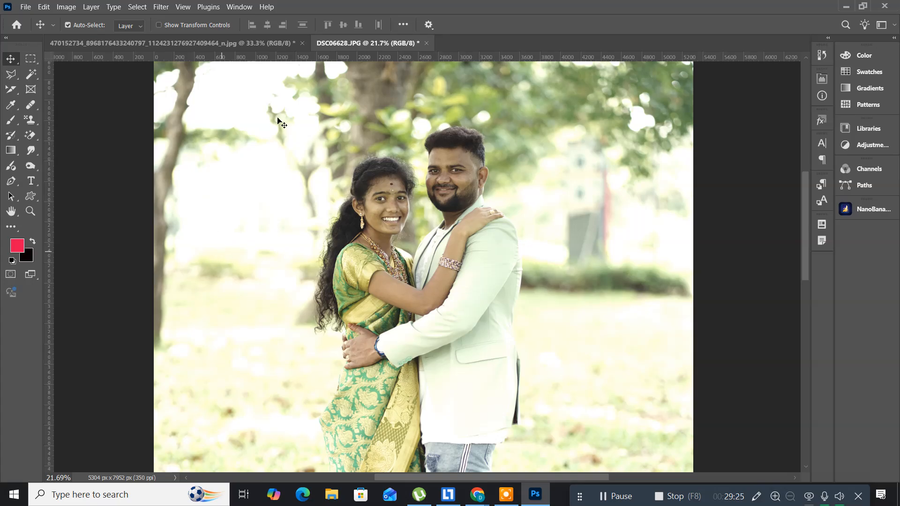
Try Exposure values of -1.98 and -1 on the couple photo, and close the adjustment with Exposure set back to 0
left_click(66, 7)
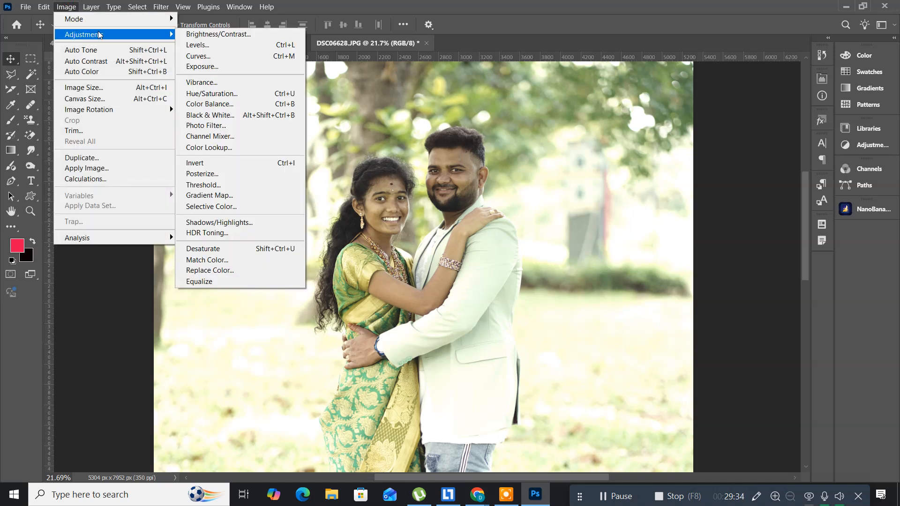
left_click(210, 67)
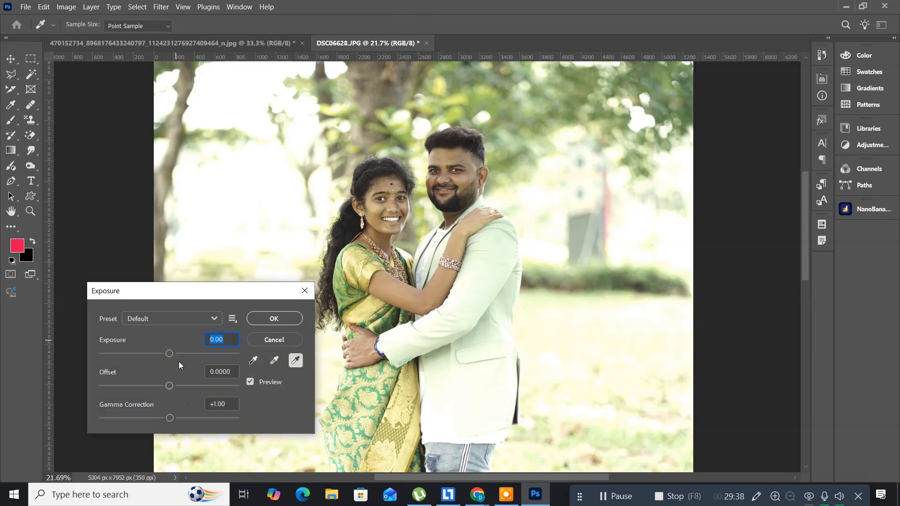
left_click_drag(169, 351, 161, 352)
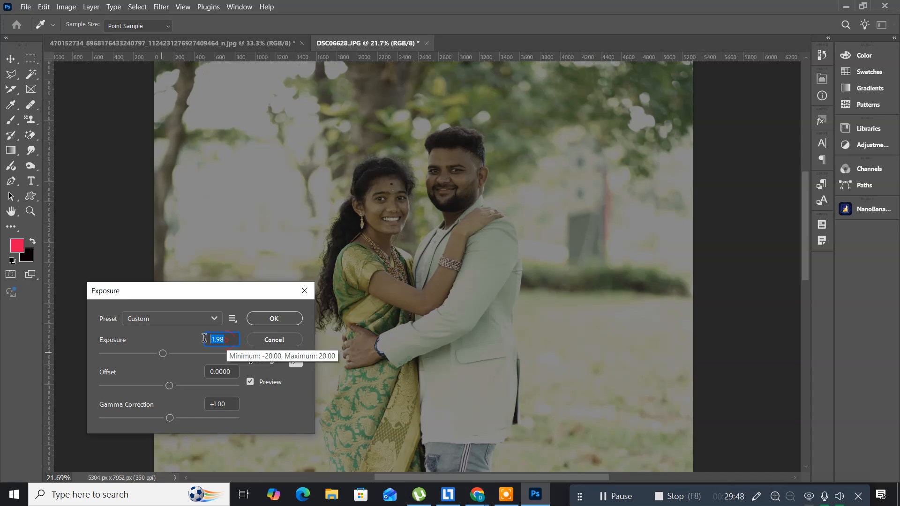
type("0")
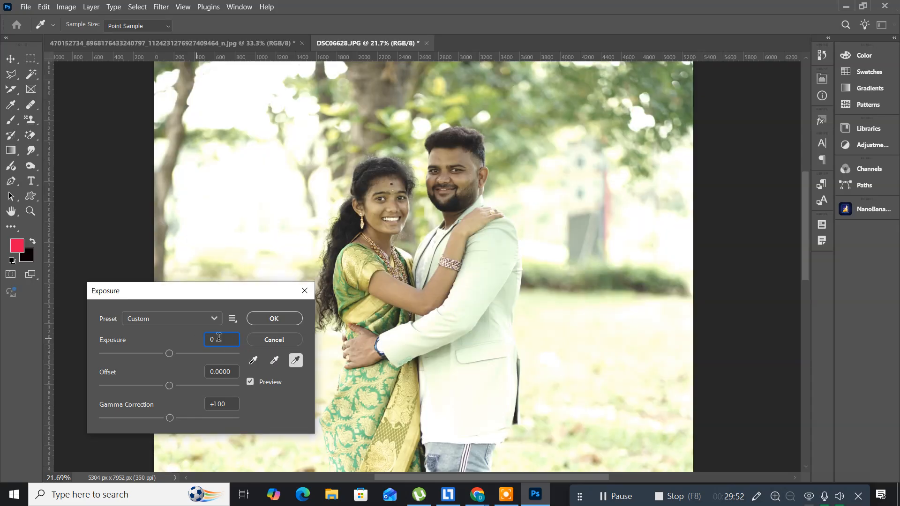
left_click_drag(218, 338, 184, 338)
type("-1")
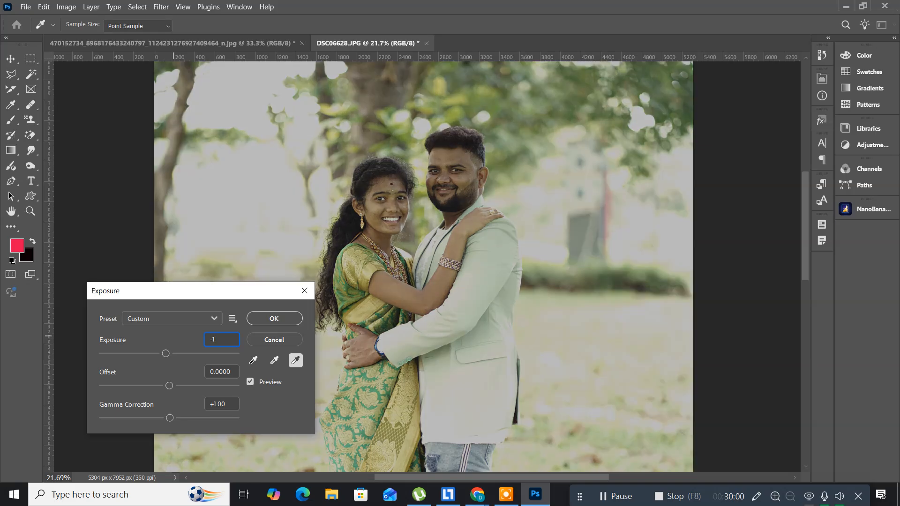
key("BackSpace")
key("BackSpace")
type("0")
key("Return")
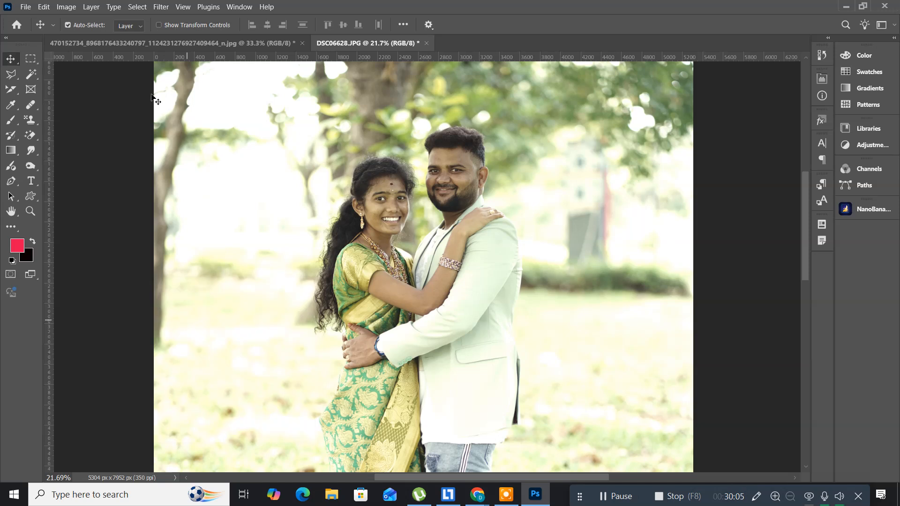
Try Replace Color on the saree's pale gold pattern with Fuzziness 40, Hue 104 and Saturation 37, and cancel it
left_click(68, 6)
mouse_move(78, 36)
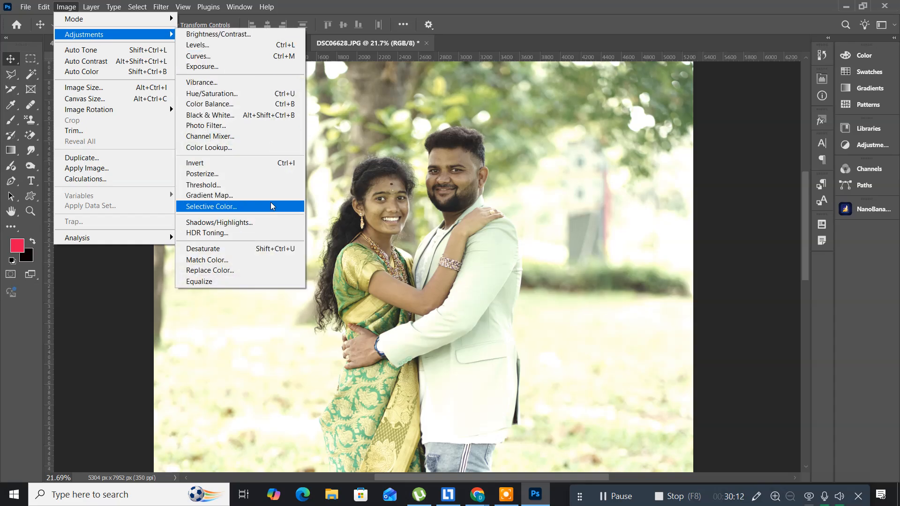
left_click(242, 275)
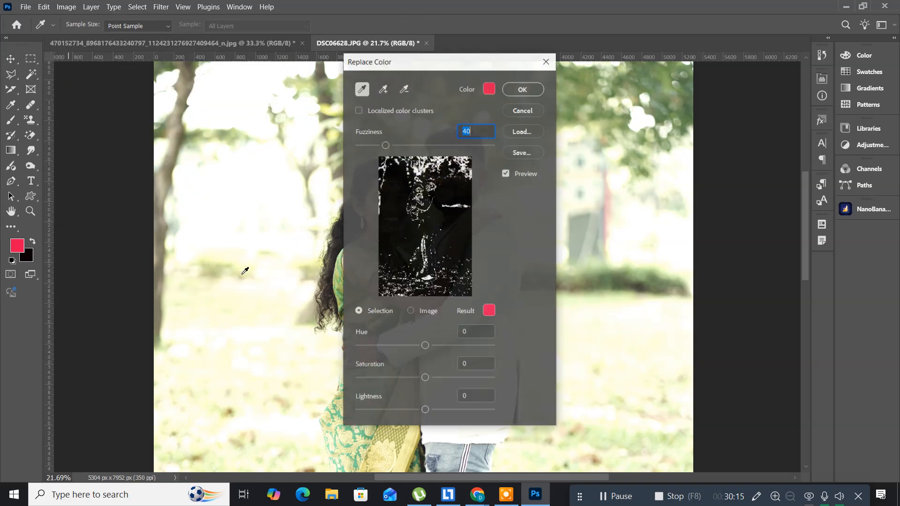
left_click_drag(394, 66, 532, 125)
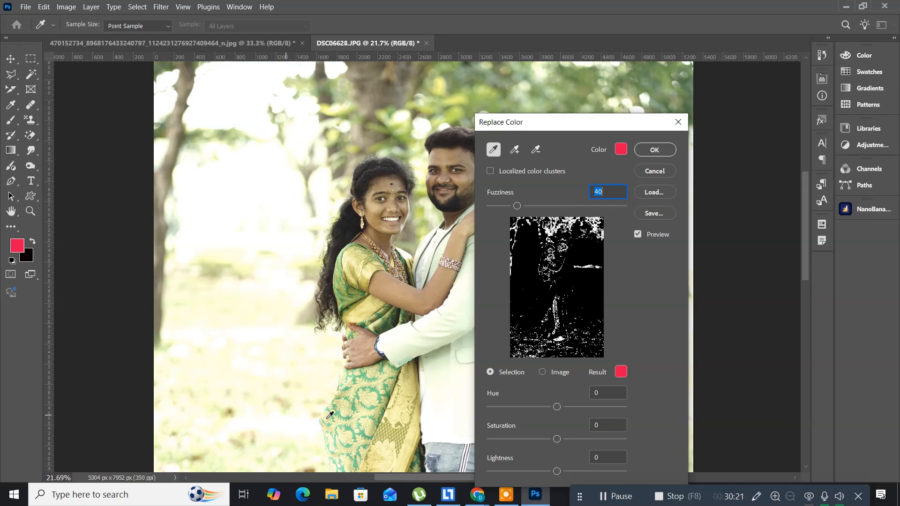
left_click(353, 403)
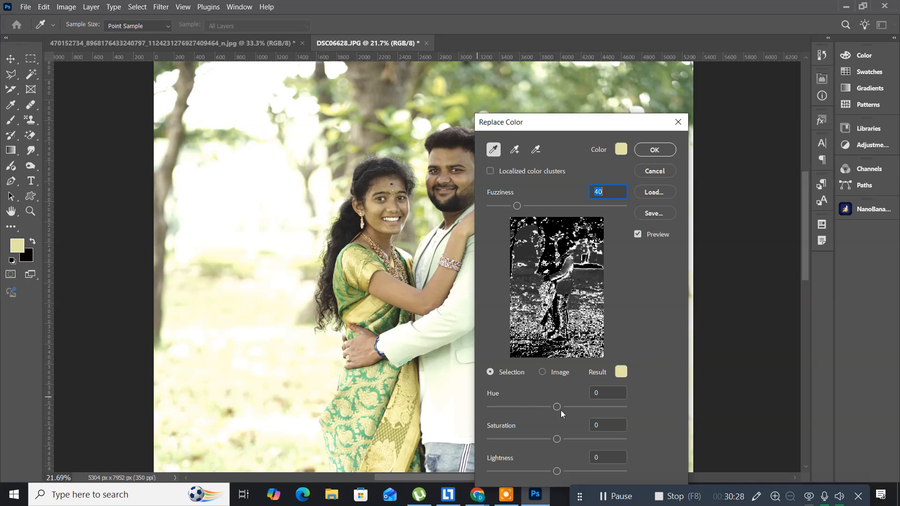
left_click_drag(558, 408, 599, 411)
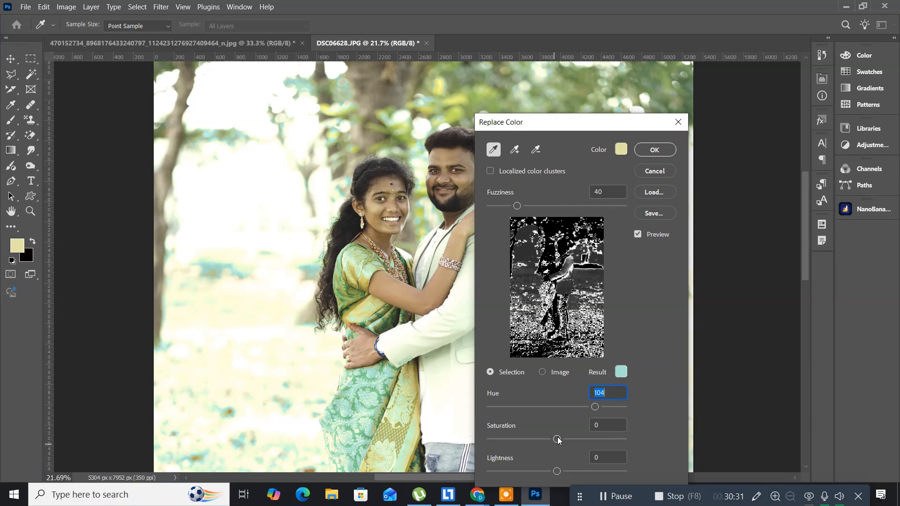
left_click_drag(557, 439, 581, 438)
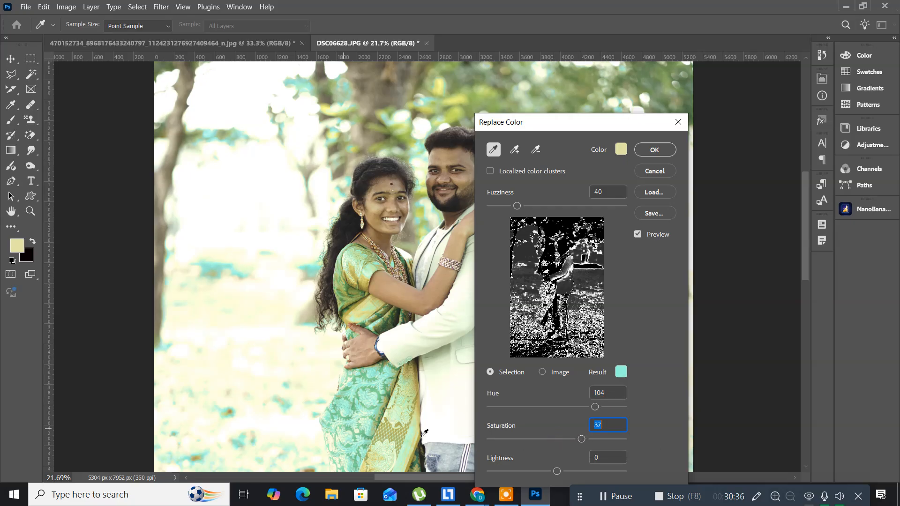
left_click(643, 171)
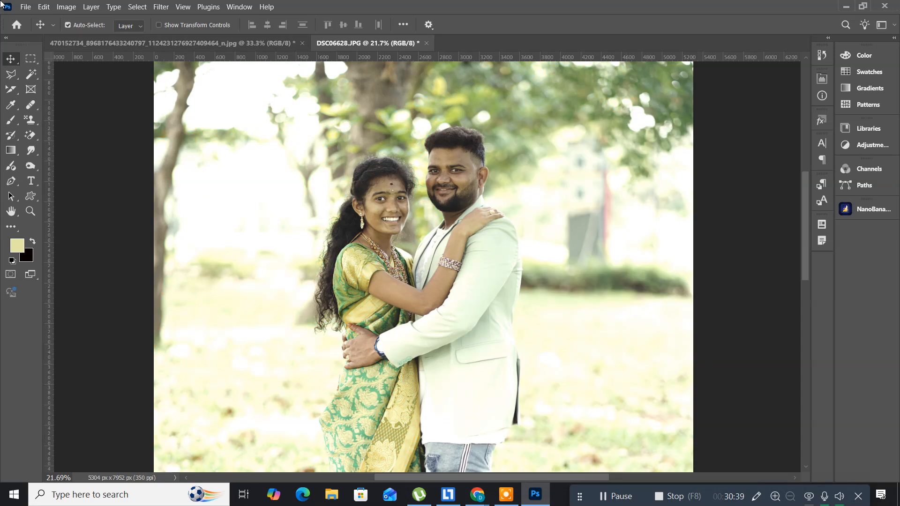
Apply Equalize to the couple photo, and undo it
left_click(67, 8)
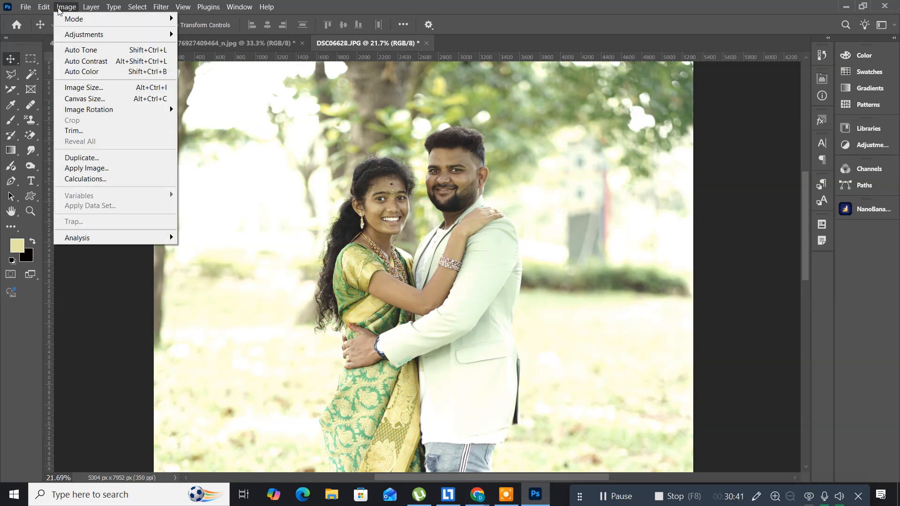
mouse_move(142, 35)
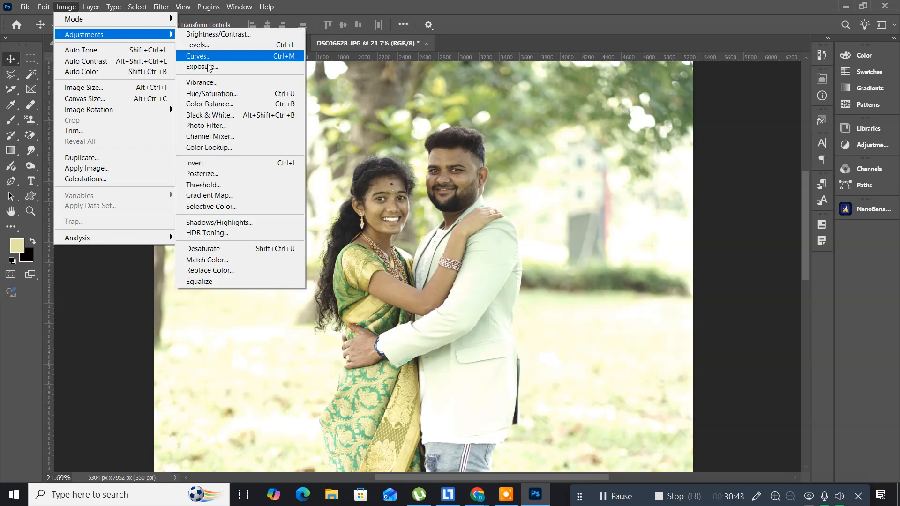
left_click(218, 281)
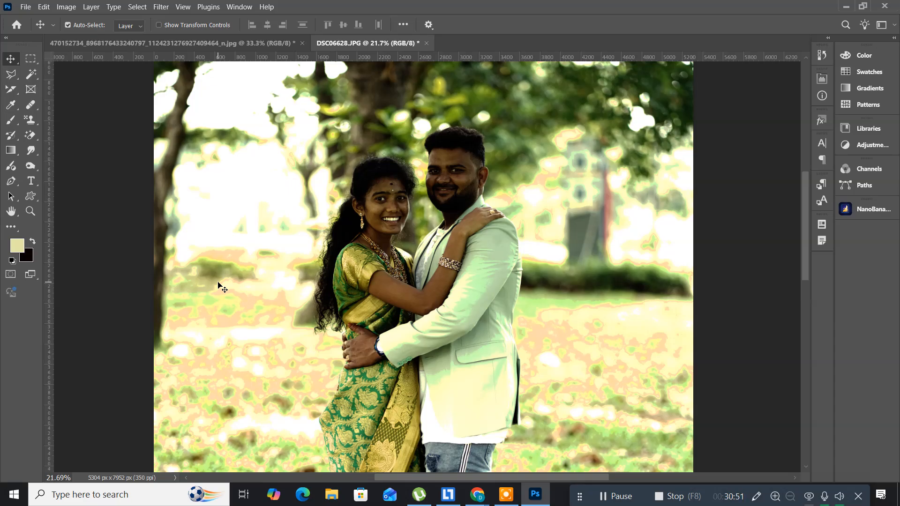
key("ctrl+z")
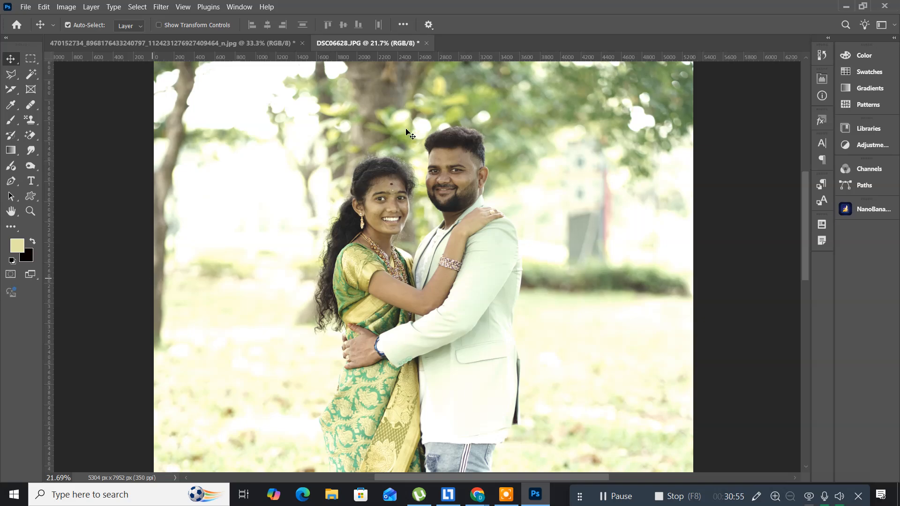
Quit Photoshop without saving either open image, and switch to the Google Meet call in Chrome
left_click(881, 6)
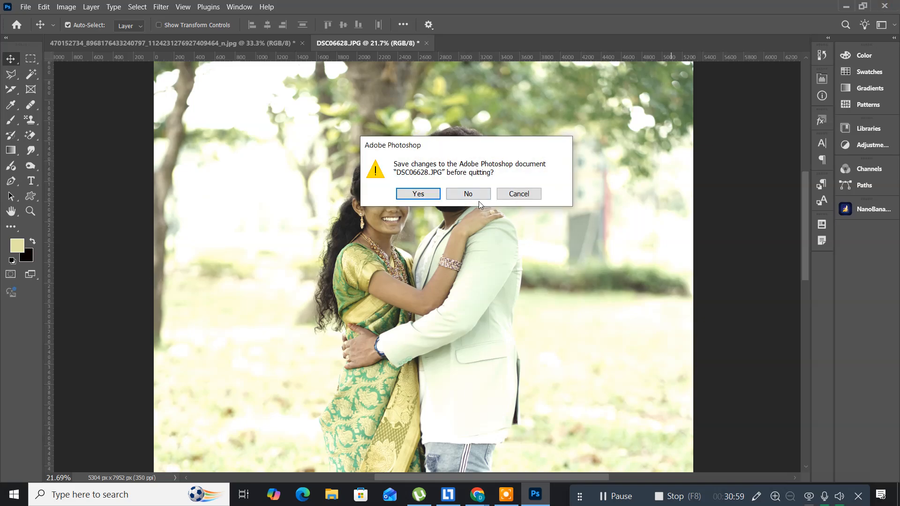
left_click(471, 194)
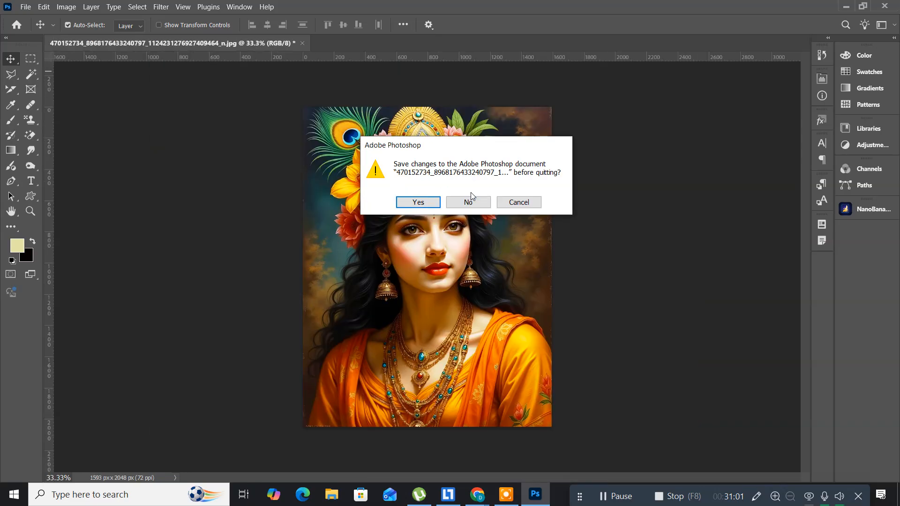
left_click(471, 193)
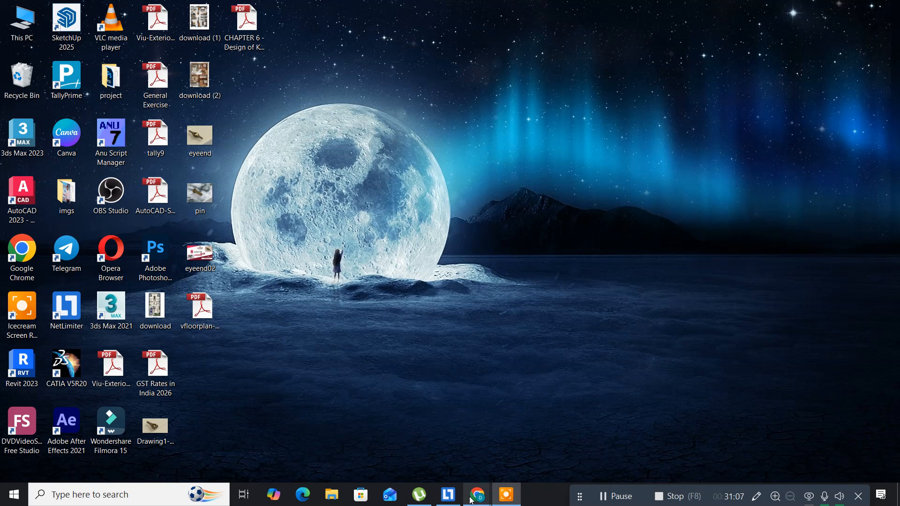
mouse_move(471, 499)
left_click(412, 443)
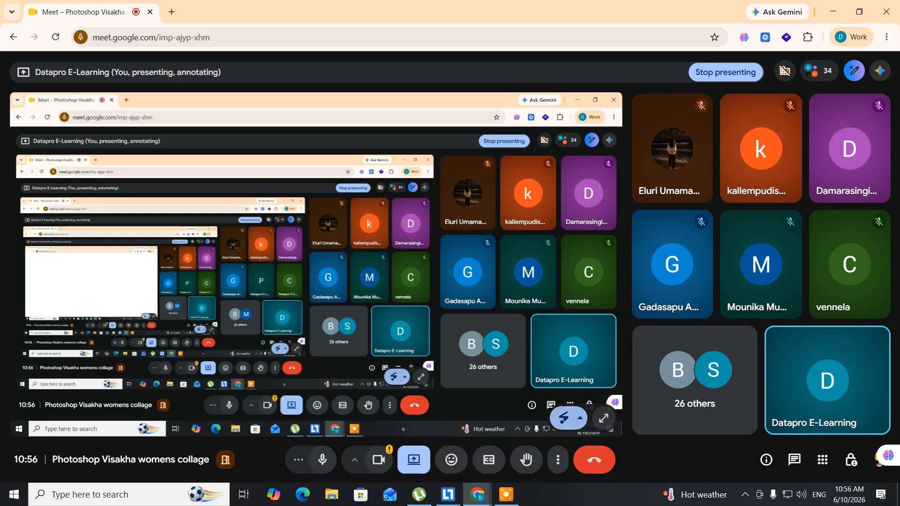